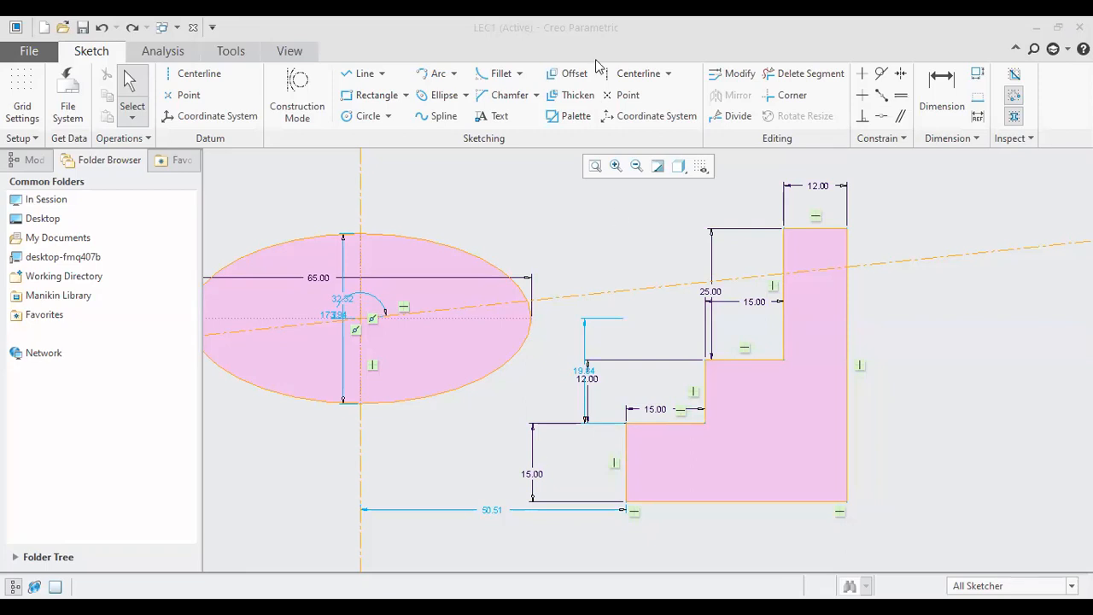
click(911, 345)
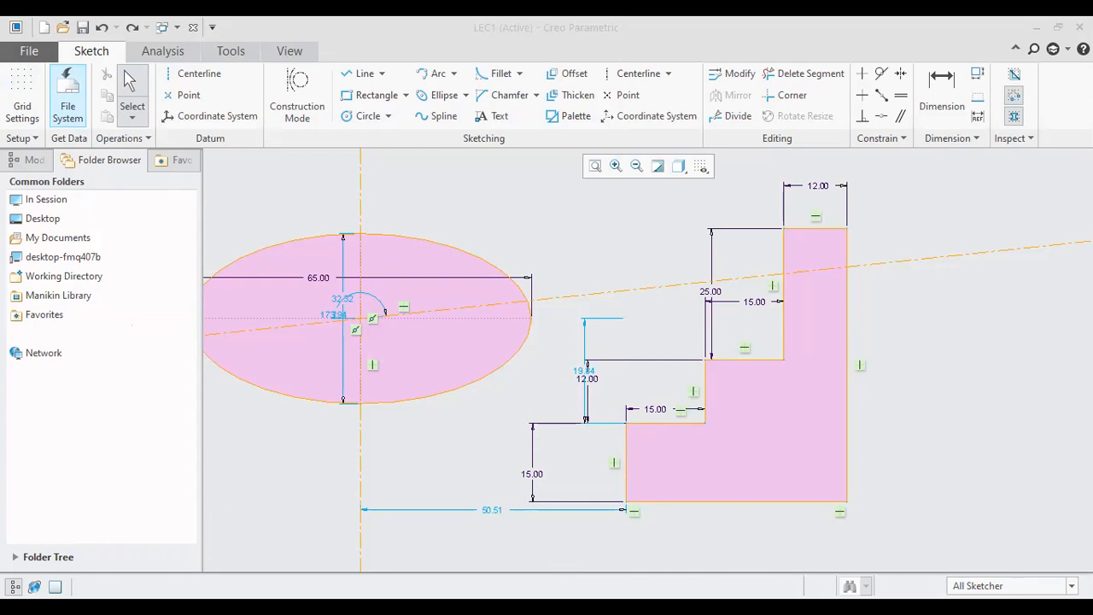
click(876, 194)
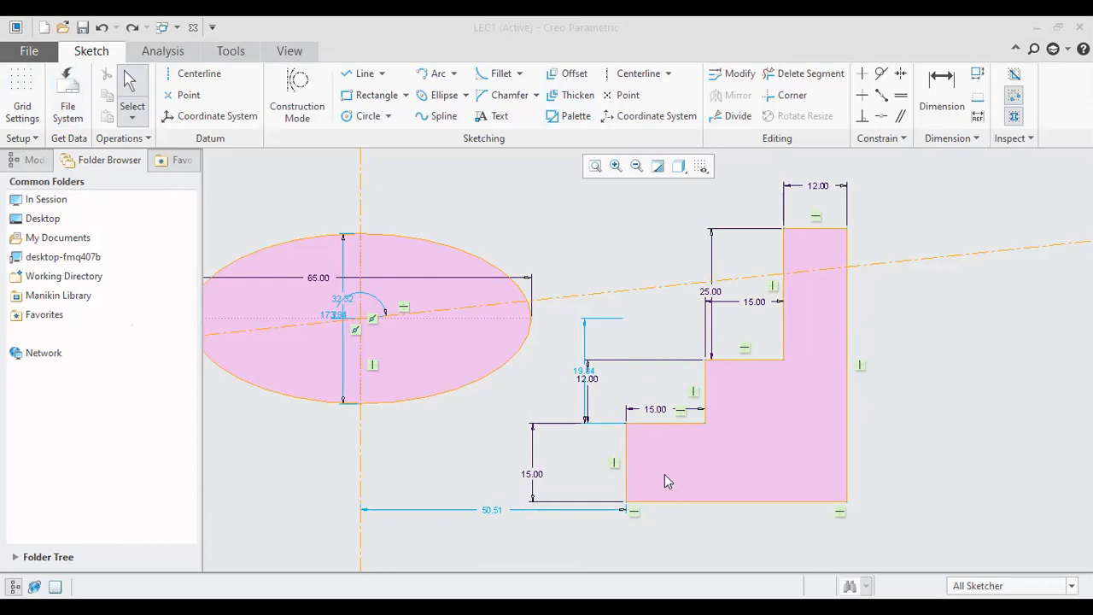
click(905, 290)
click(928, 284)
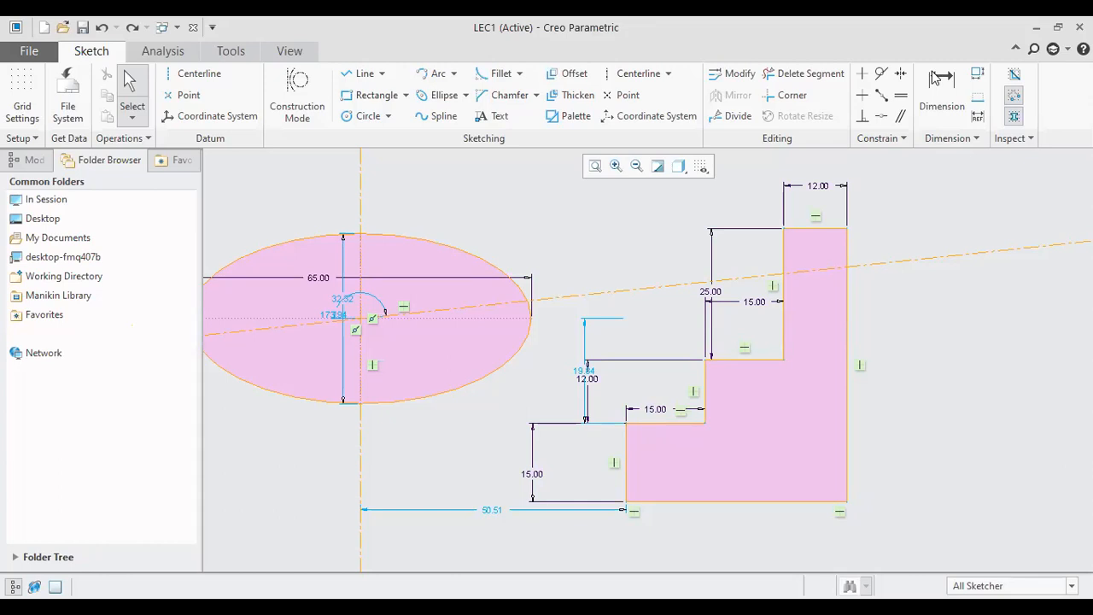
Step: Dimension the stepped profile's full-height vertical edge and resolve the conflict by deleting the 25.00 upper-step dimension
key(d)
click(848, 333)
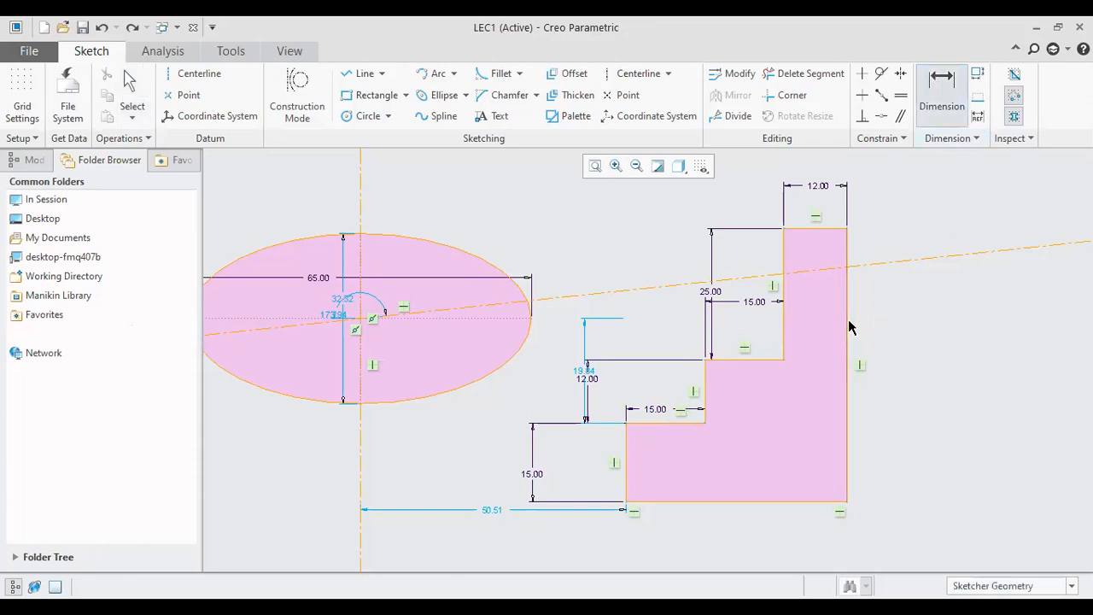
middle_click(919, 327)
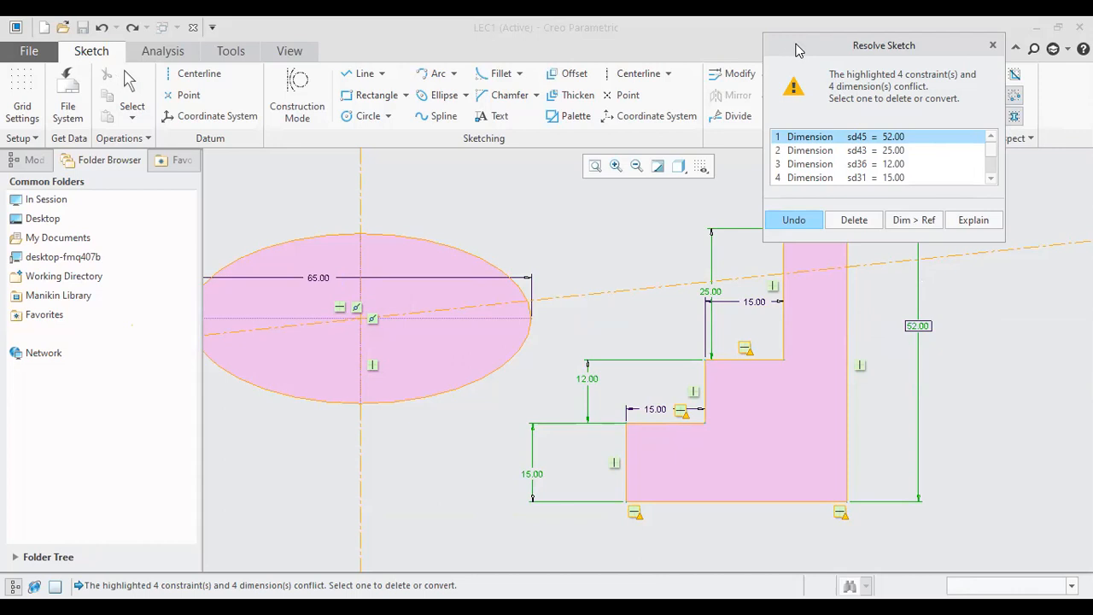
drag(796, 50, 851, 34)
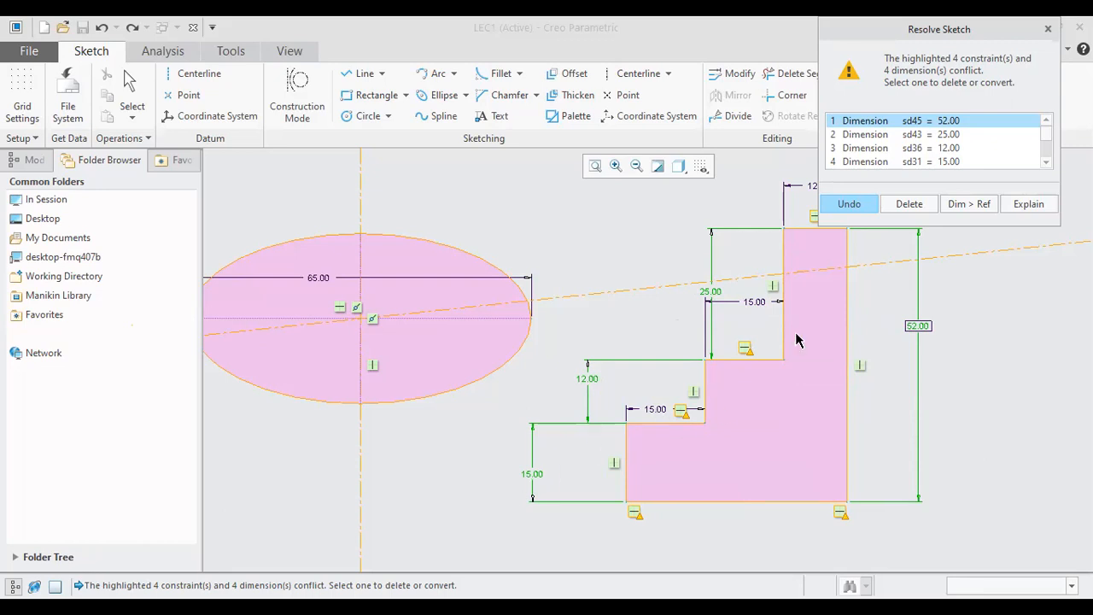
click(930, 137)
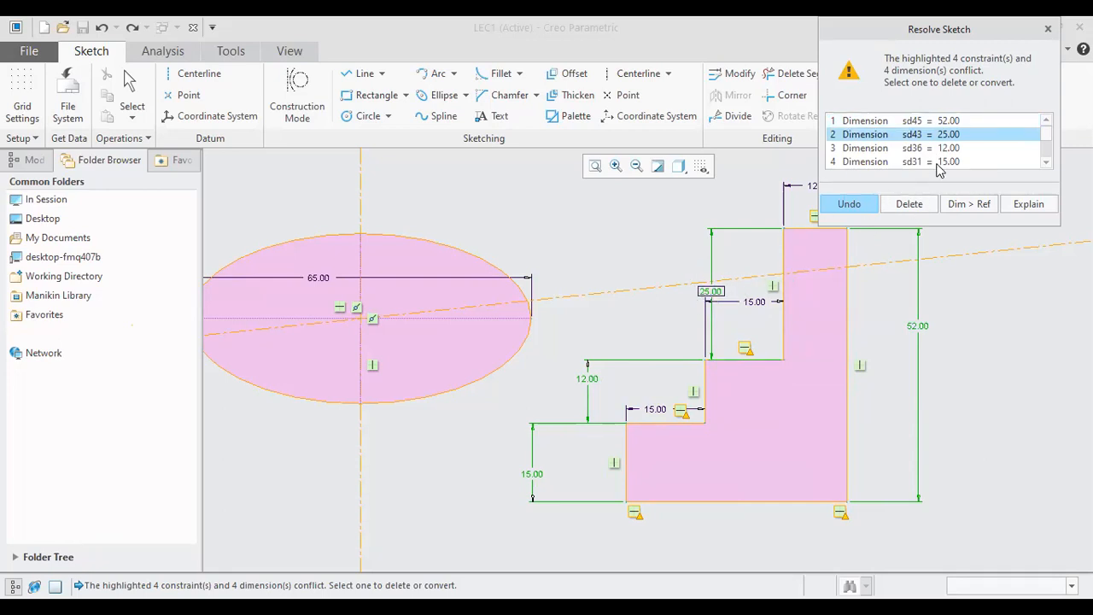
click(902, 205)
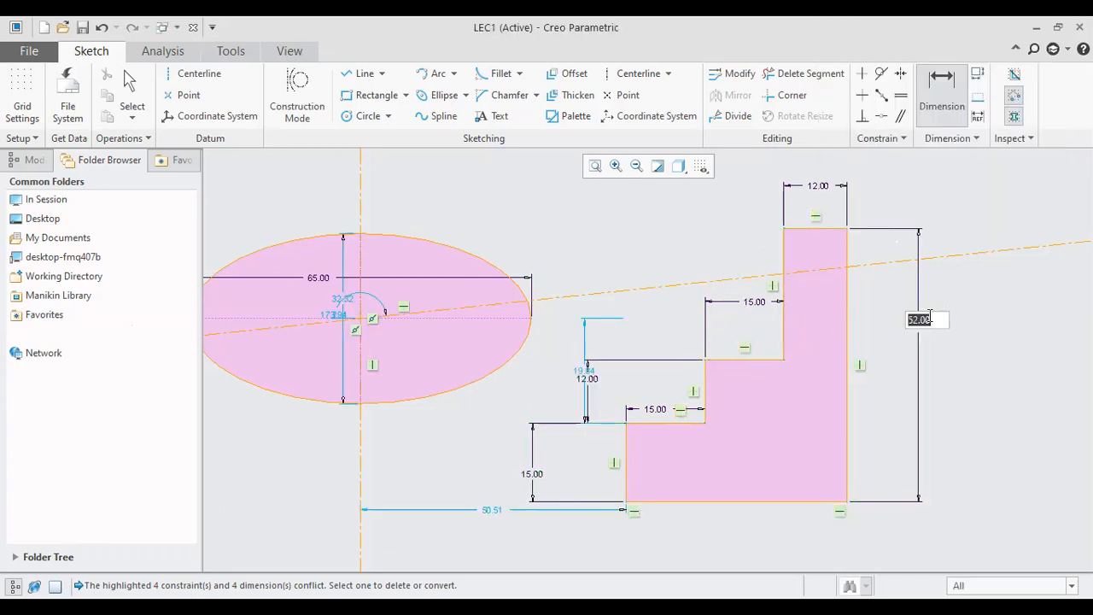
Step: Set the stepped profile's overall height to 45
click(910, 319)
text(45)
key(Return)
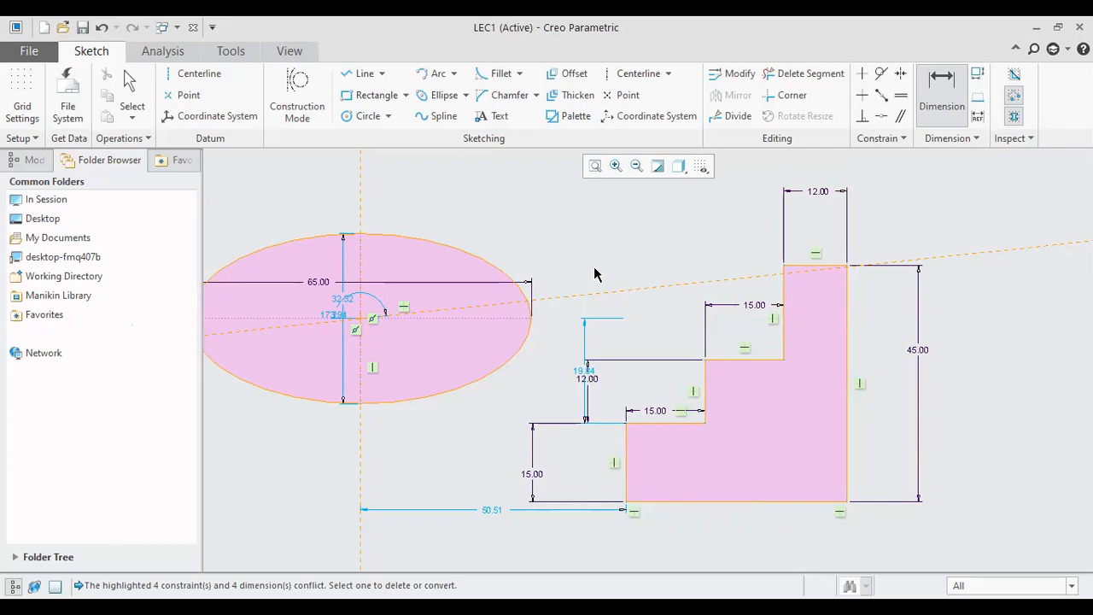
Step: Select the ellipse, the stepped profile and their dimensions together and delete them from the sketch
scroll(598, 268, down, 5)
scroll(598, 269, up, 11)
scroll(597, 273, down, 3)
scroll(598, 278, up, 4)
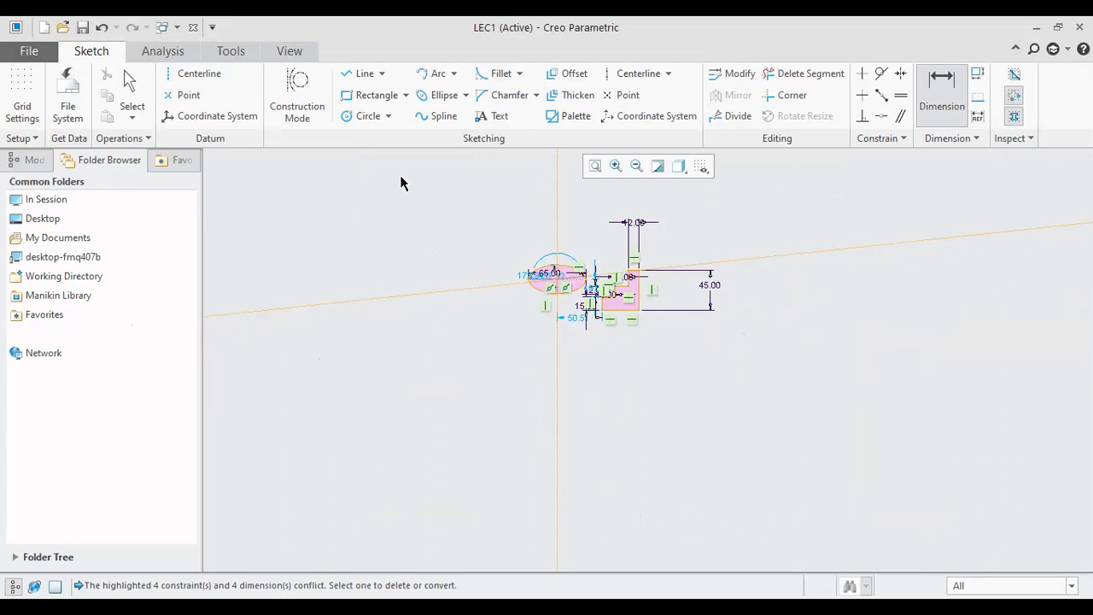
middle_click(477, 197)
drag(476, 186, 762, 409)
key(Delete)
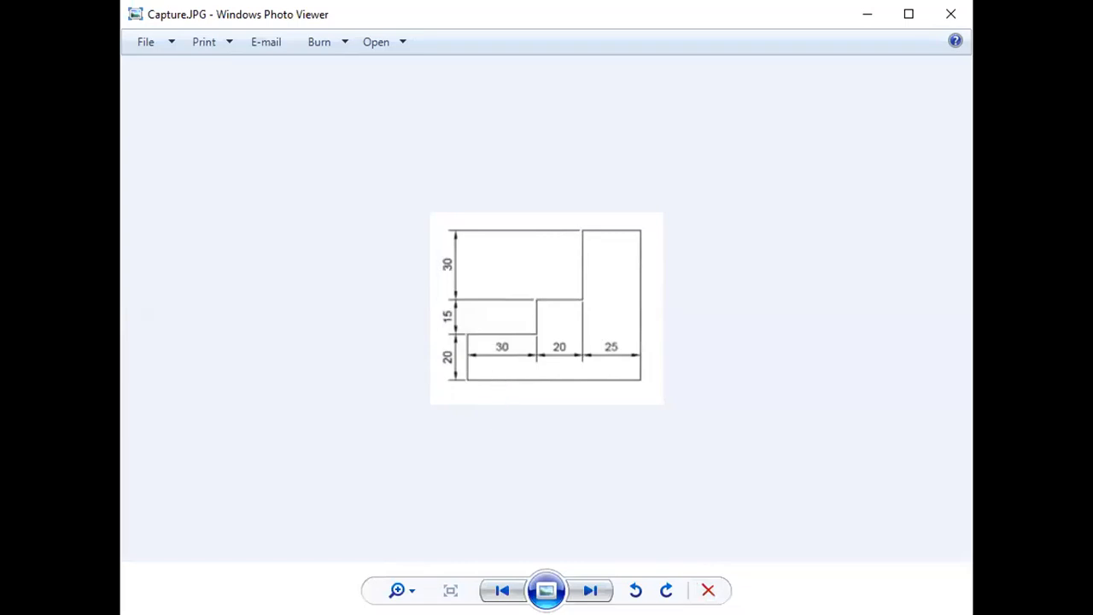
Step: Switch to Creo Parametric and sketch an open stepped line chain with three rises and treads, ending in a vertical edge about 37.5 long
key(alt+Tab)
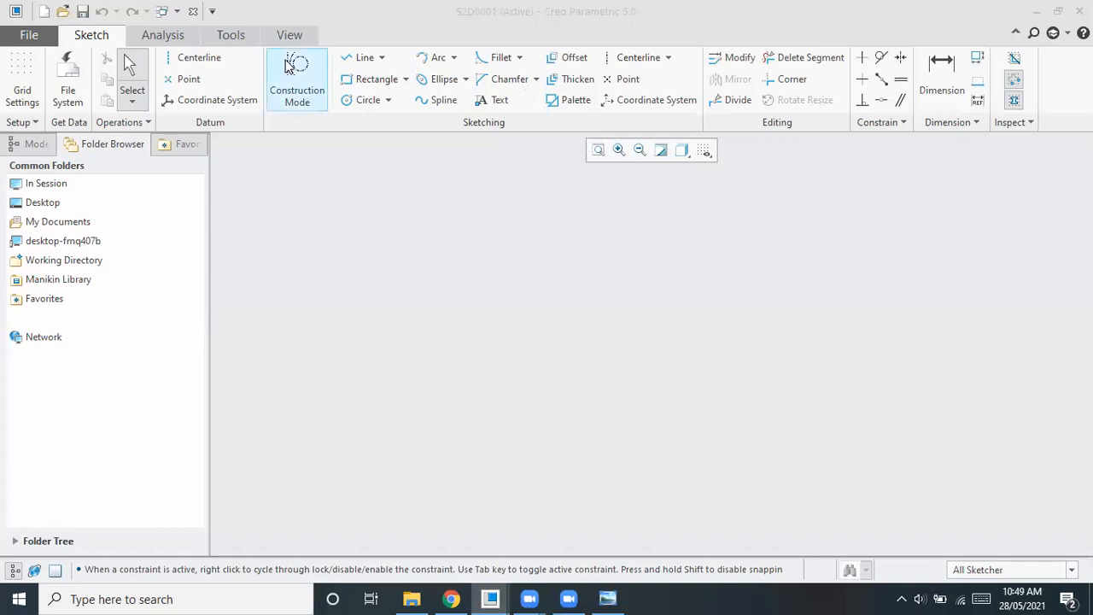
click(359, 57)
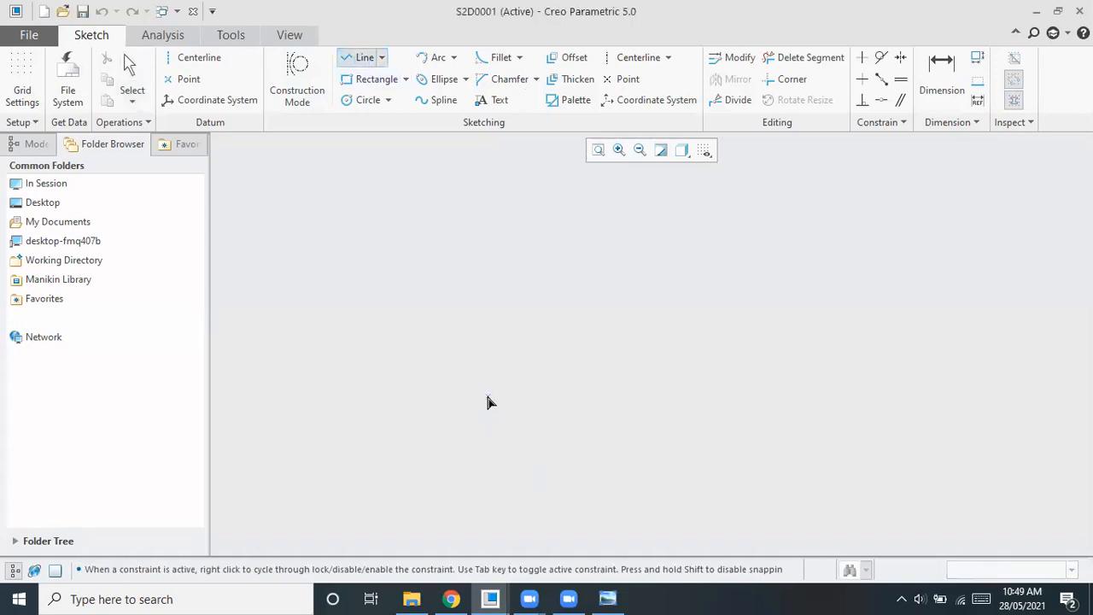
click(486, 396)
click(488, 332)
click(572, 330)
click(571, 247)
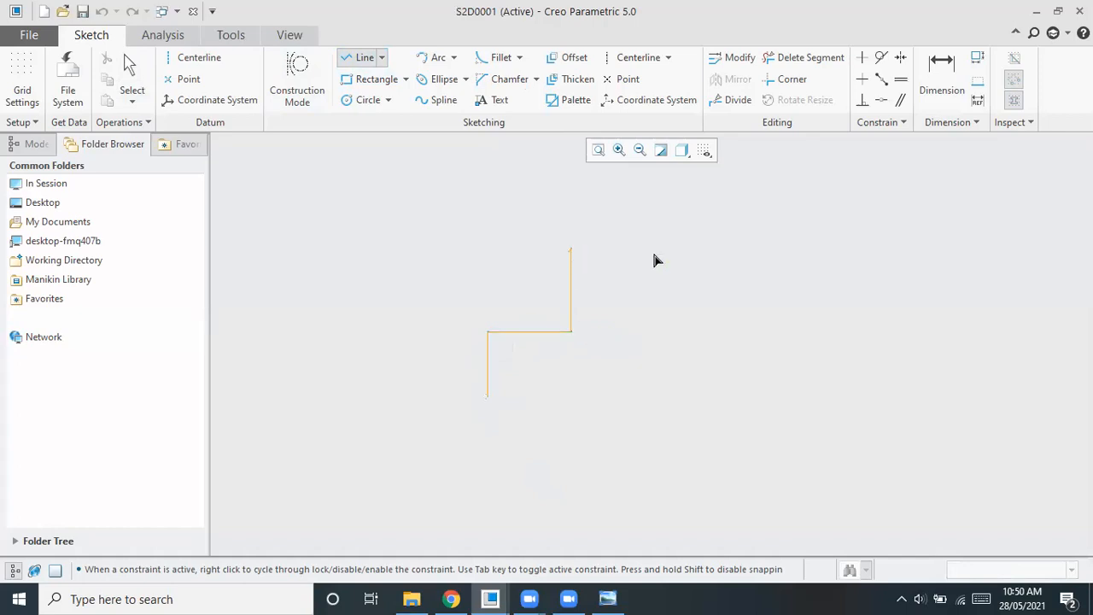
click(702, 248)
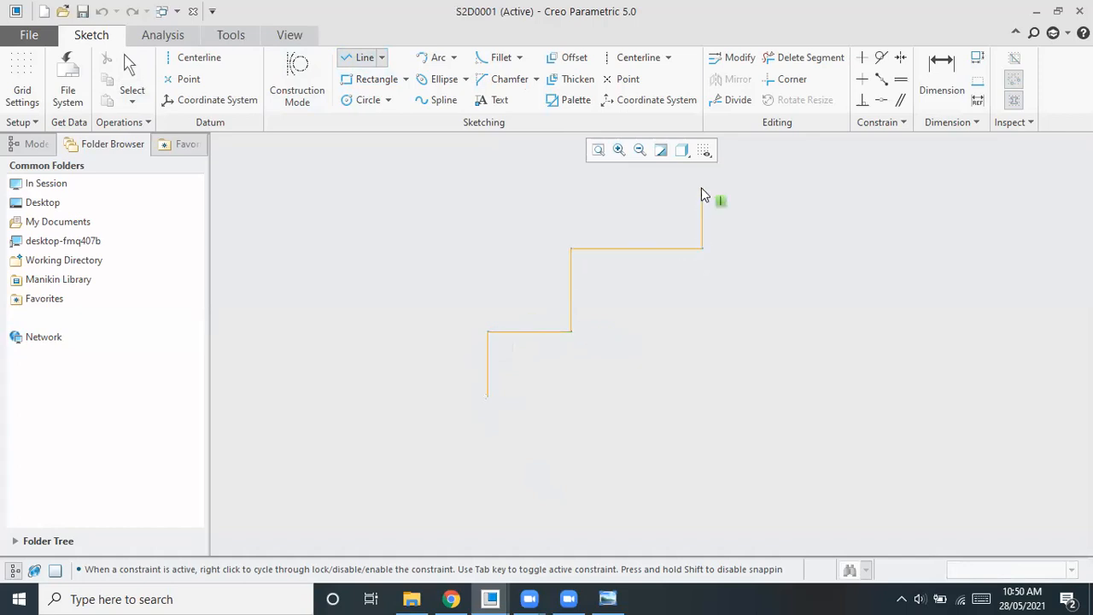
click(762, 189)
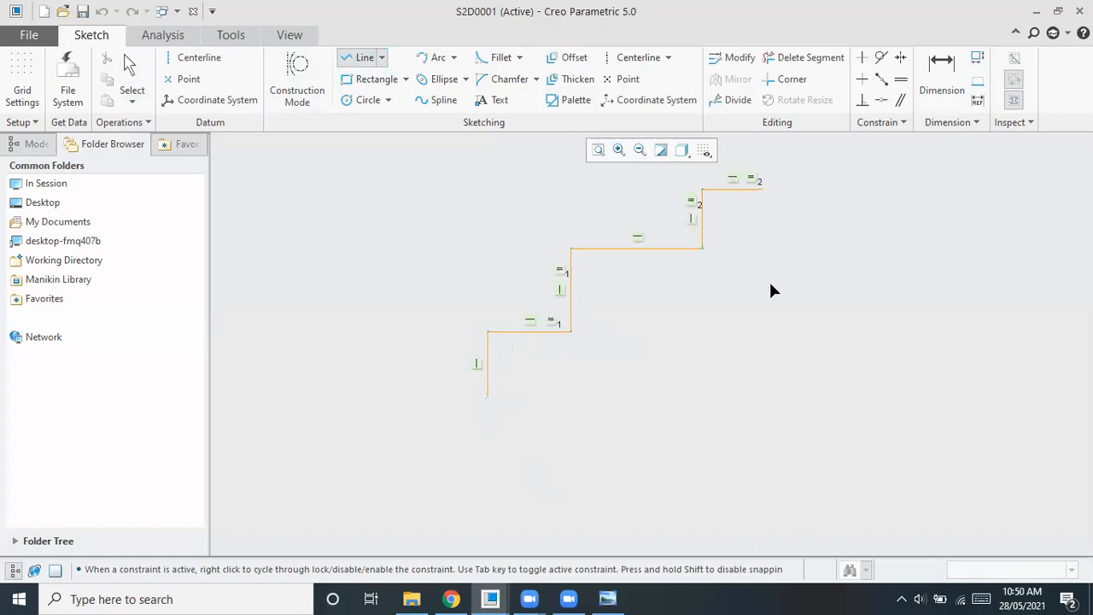
click(759, 436)
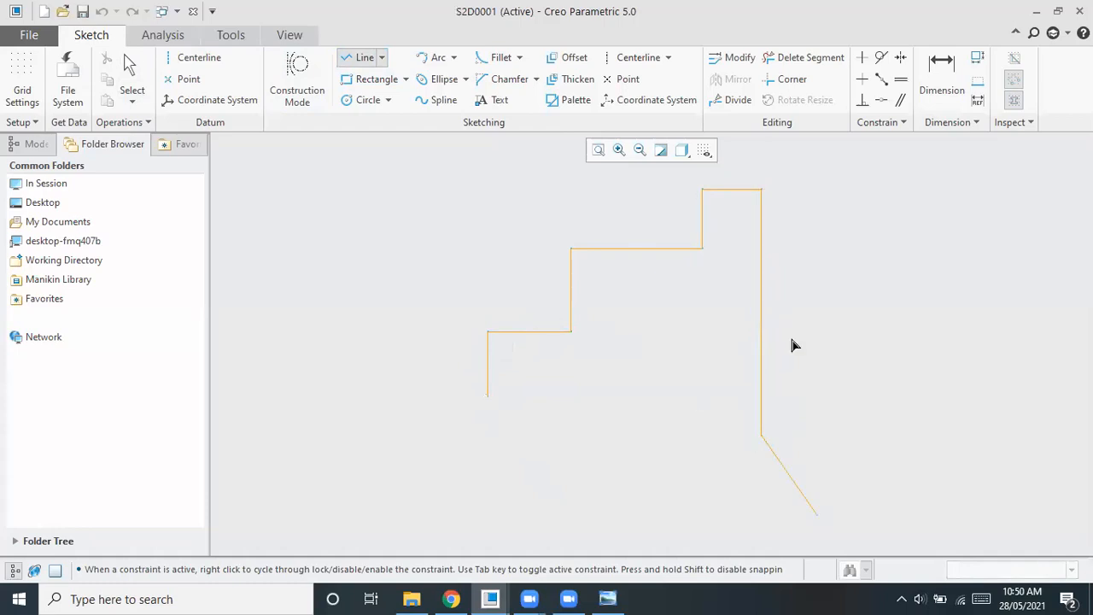
middle_click(778, 351)
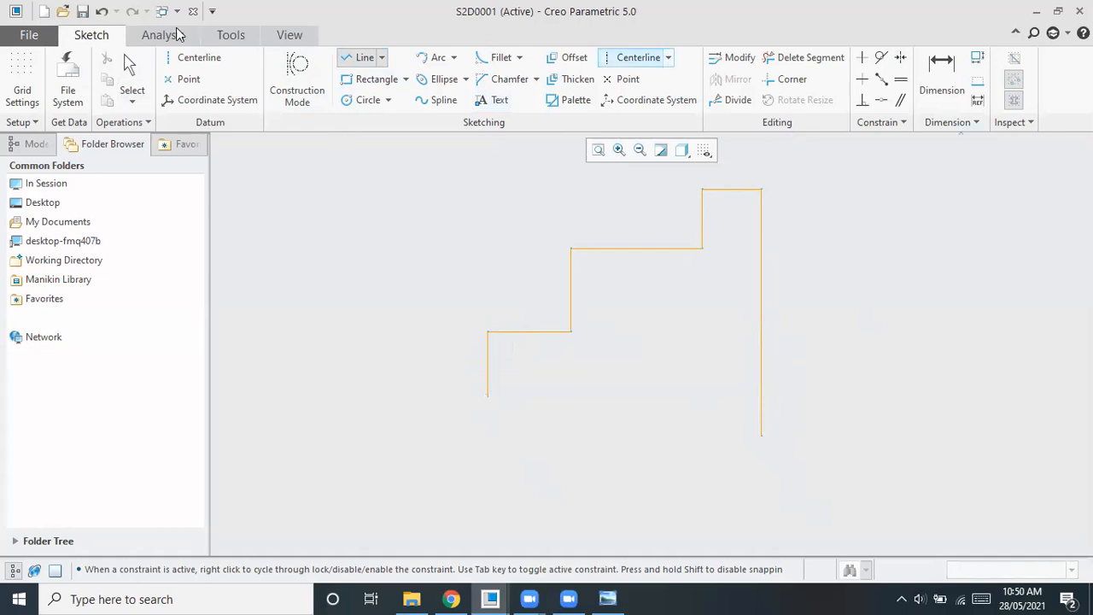
Step: Close the stepped outline with a horizontal base line about 41.6 long from the lowest step's bottom end to the long vertical edge
click(488, 400)
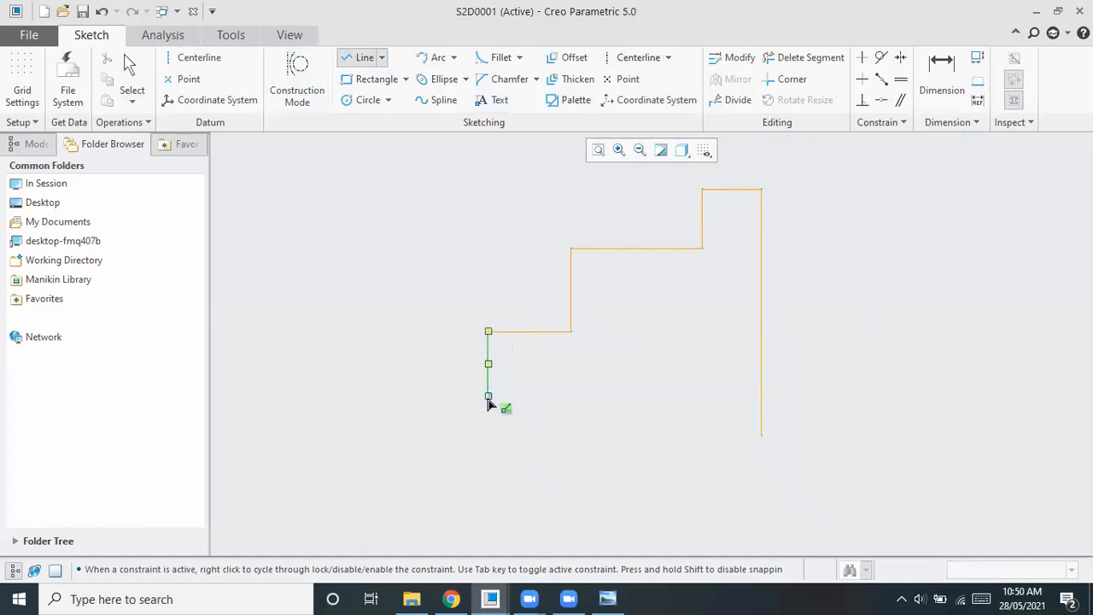
click(763, 396)
middle_click(870, 418)
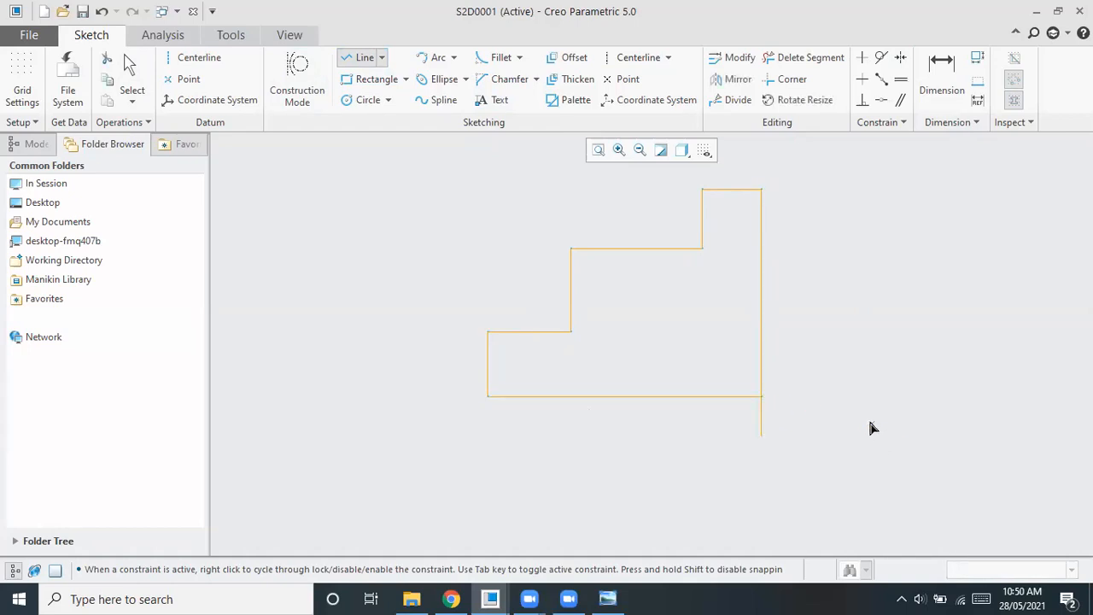
middle_click(811, 429)
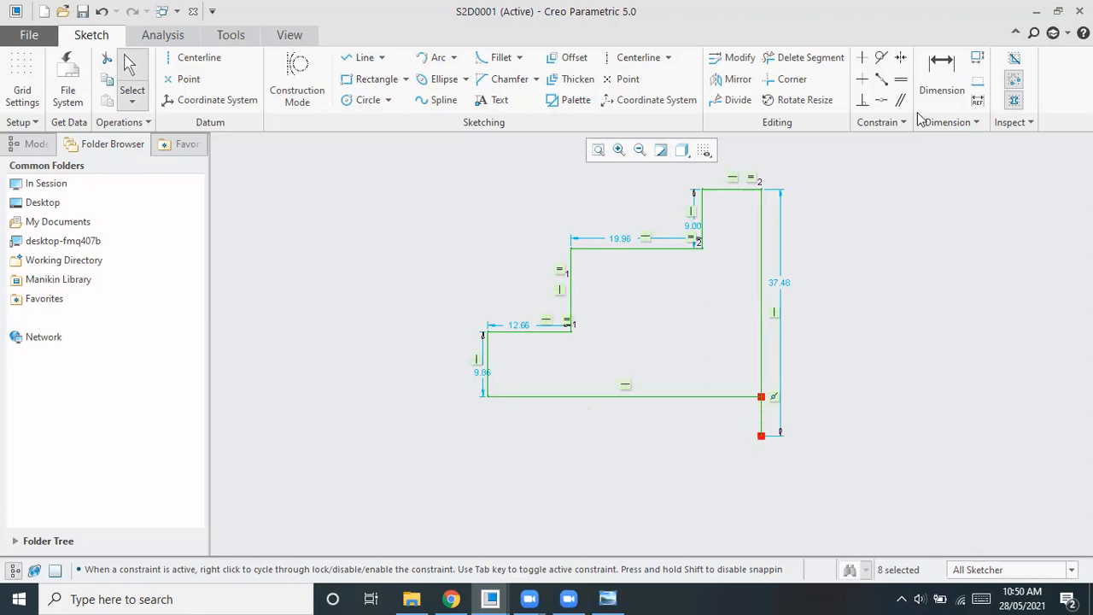
Step: Trim away the part of the long vertical edge that extends below the base line
click(810, 59)
click(763, 421)
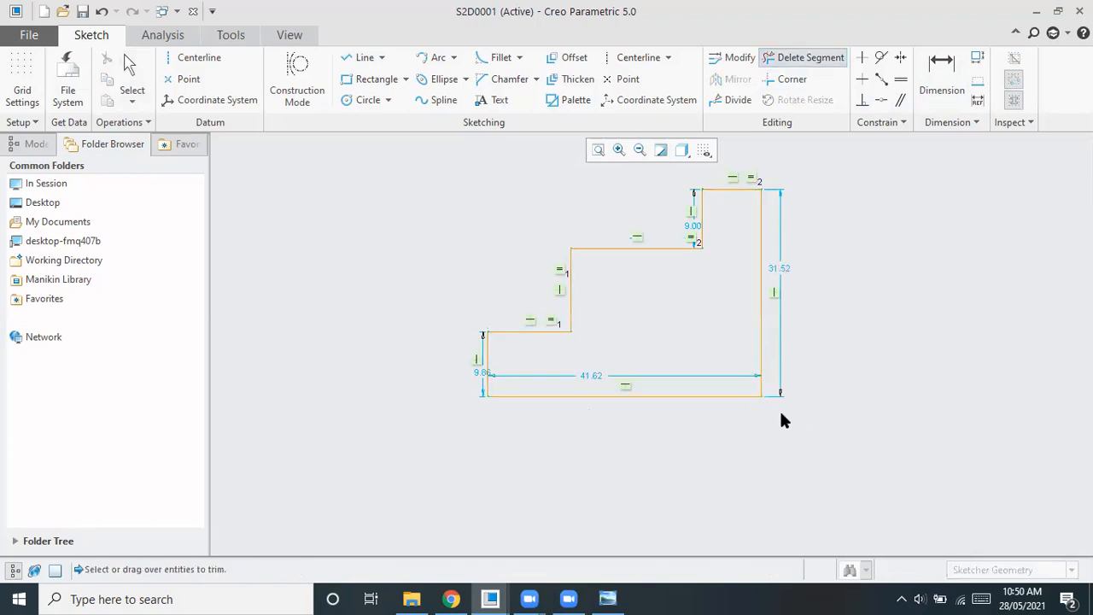
middle_click(824, 371)
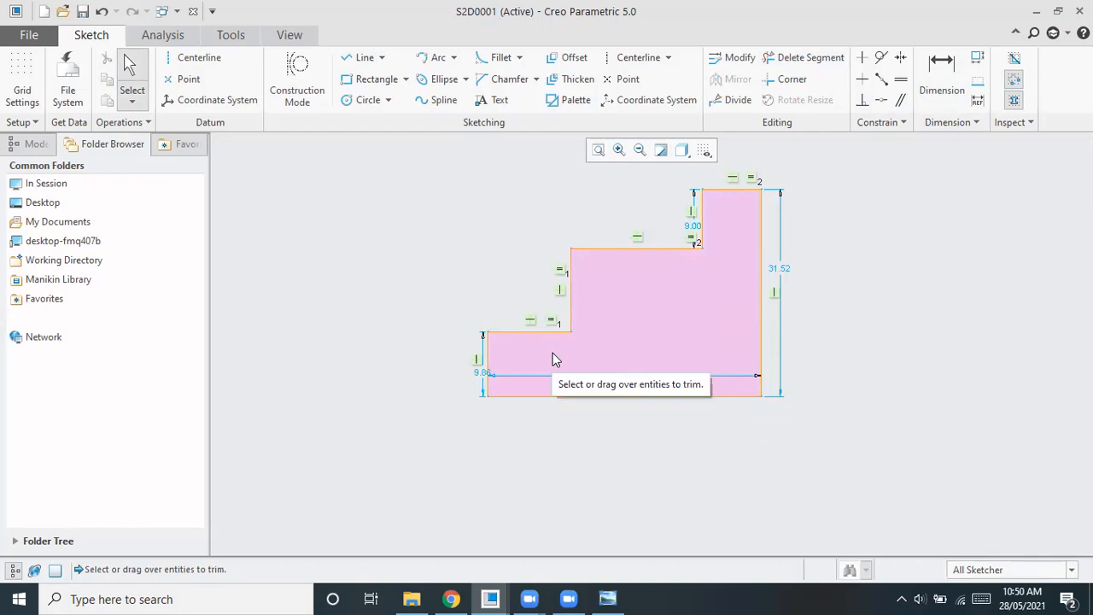
Step: Check the reference drawing and set the height of the profile's lowest step to 20
click(606, 598)
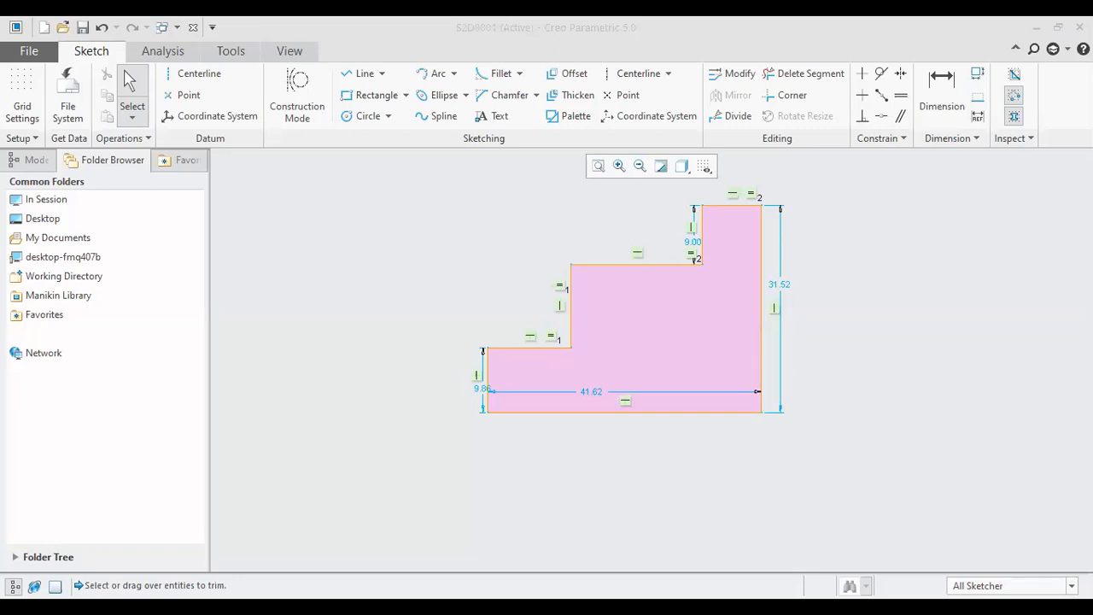
double_click(480, 388)
key(BackSpace)
key(BackSpace)
key(BackSpace)
key(BackSpace)
key(BackSpace)
key(BackSpace)
key(BackSpace)
key(BackSpace)
key(BackSpace)
key(BackSpace)
key(BackSpace)
key(BackSpace)
text(20)
key(Return)
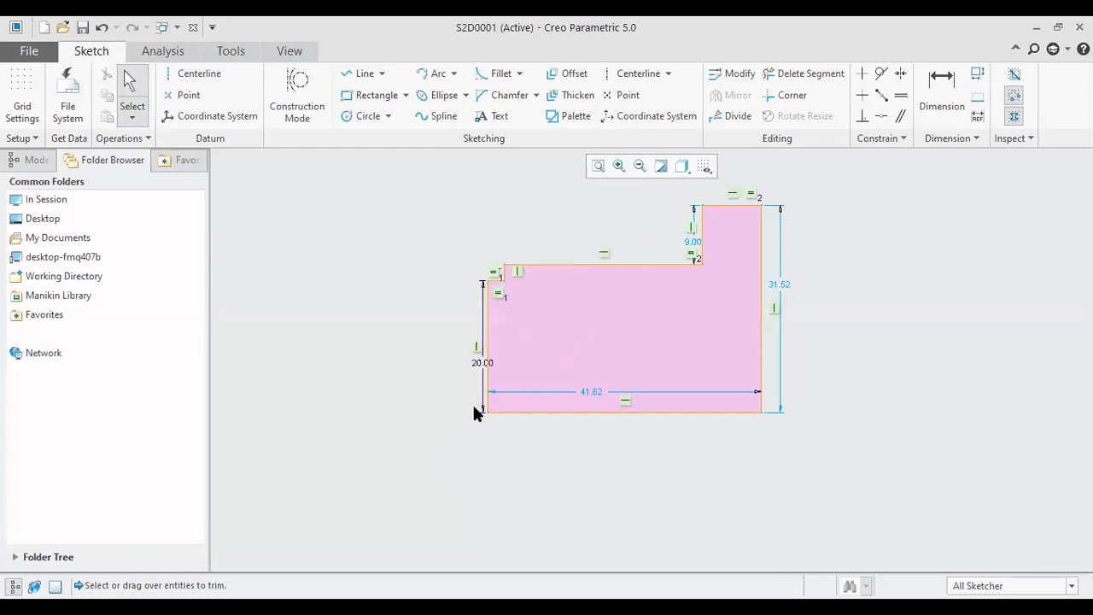
Step: Dimension the horizontal edge of the lowest step and set its length to 30
scroll(498, 282, down, 3)
scroll(497, 280, up, 5)
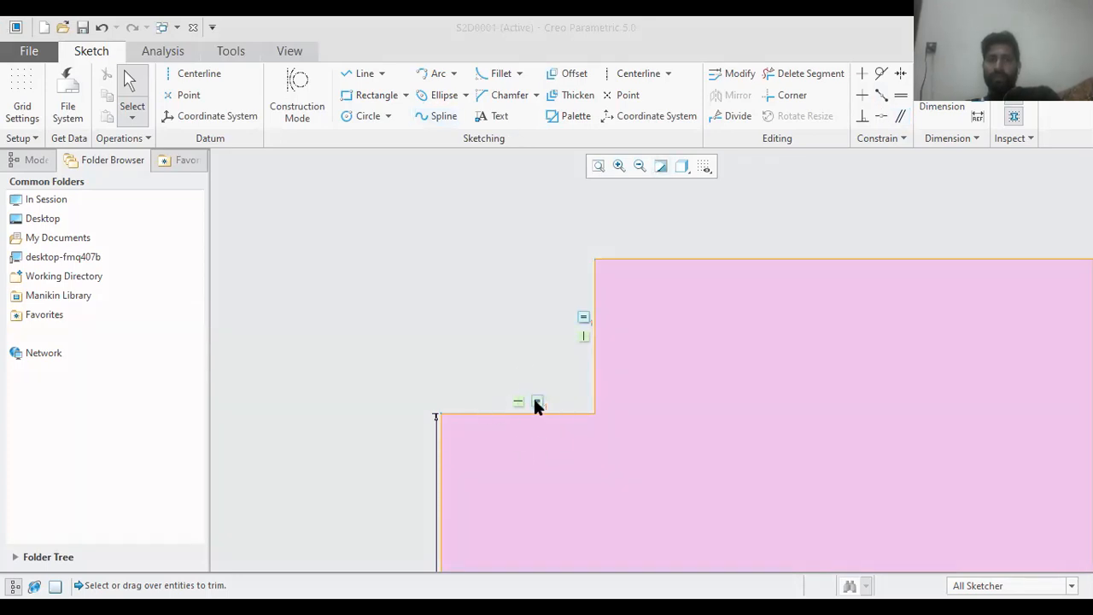
click(939, 94)
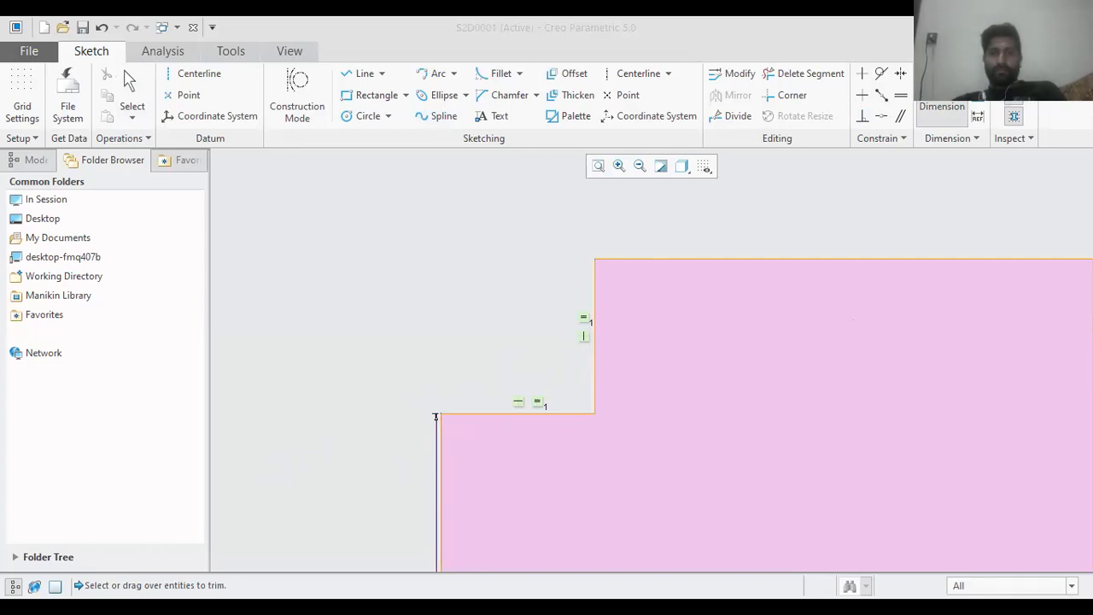
click(799, 115)
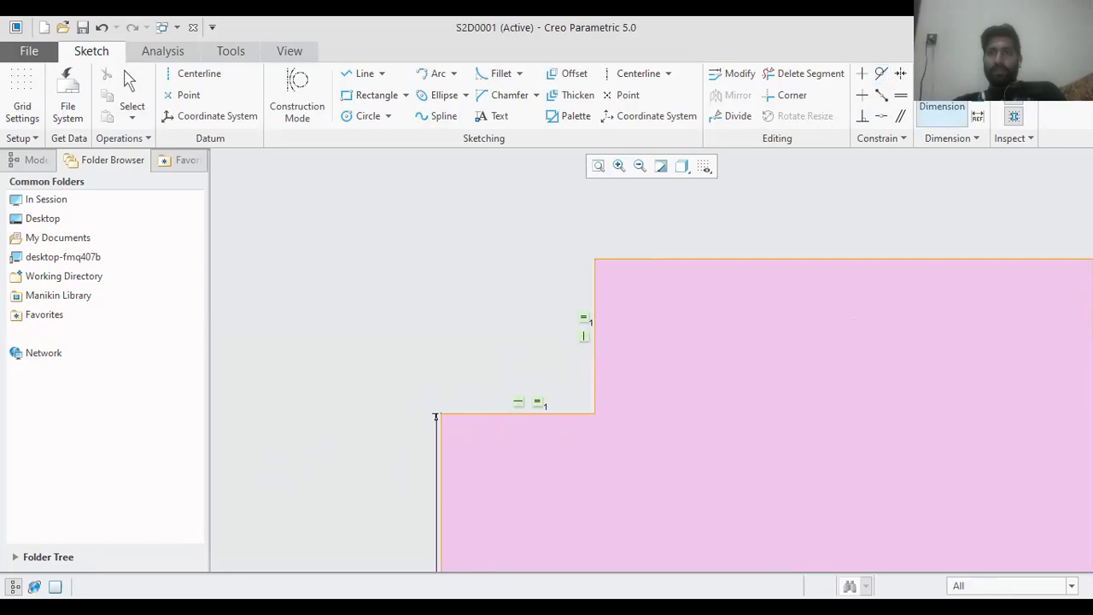
click(942, 87)
click(483, 413)
middle_click(492, 351)
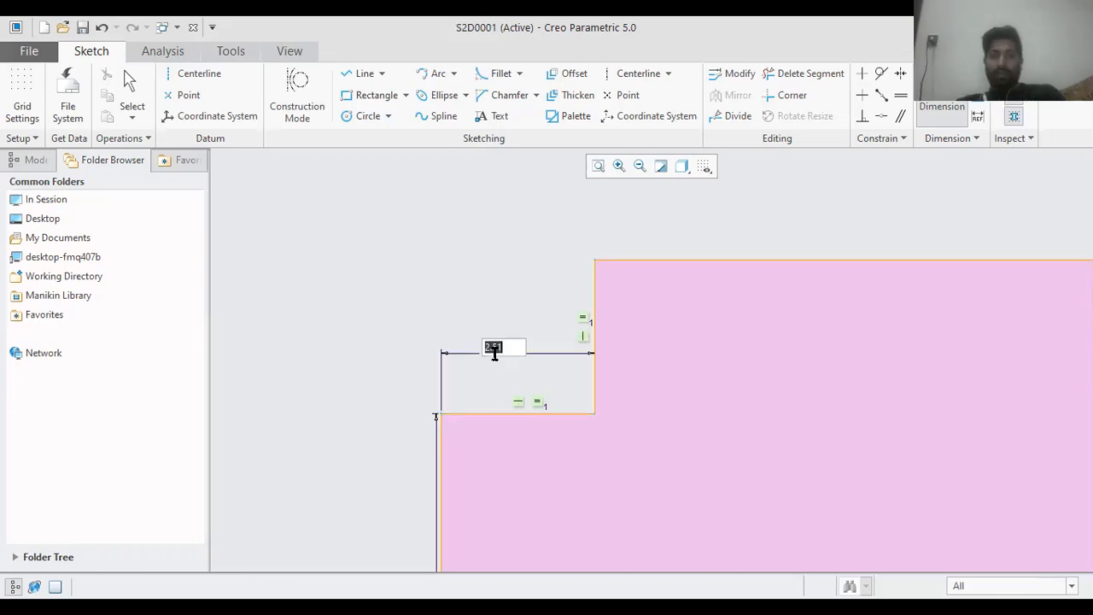
text(30)
key(Return)
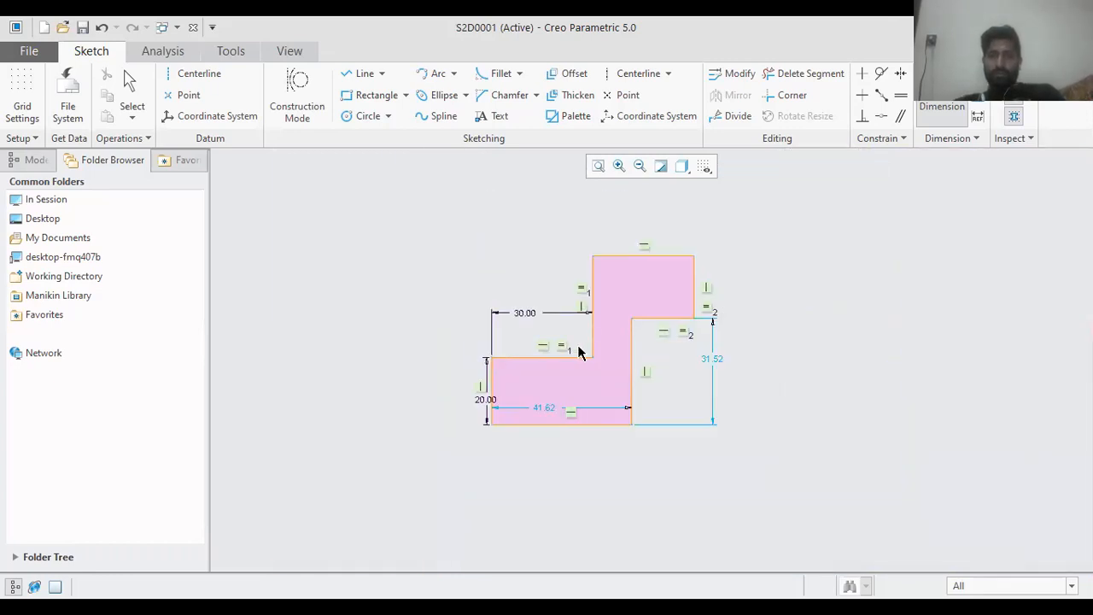
Step: Try to dimension the horizontal distance between the two long vertical edges of the profile's narrow middle section
click(632, 357)
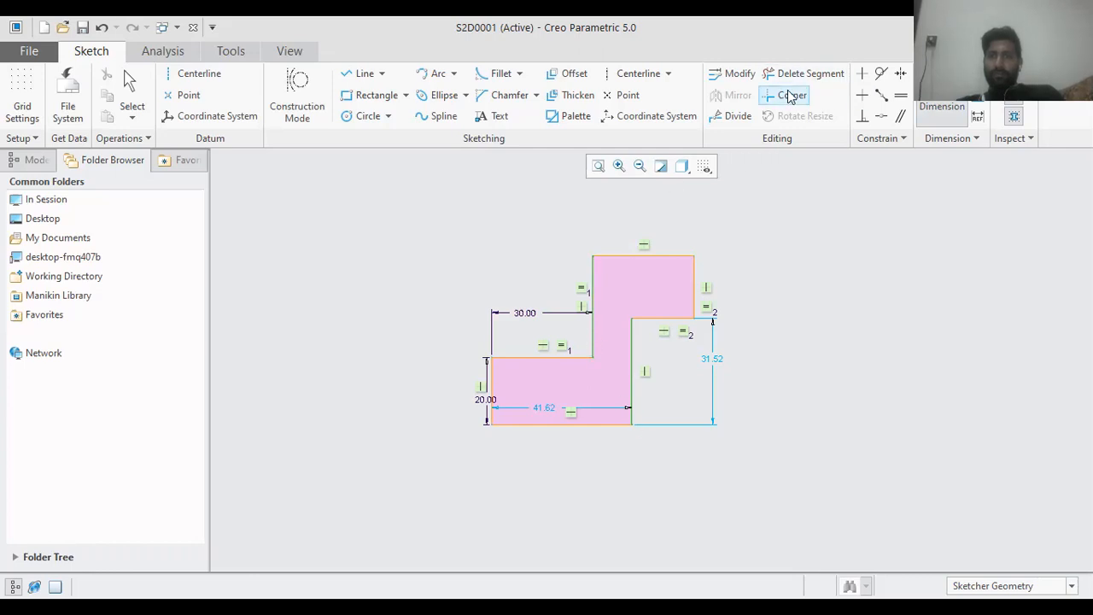
click(680, 185)
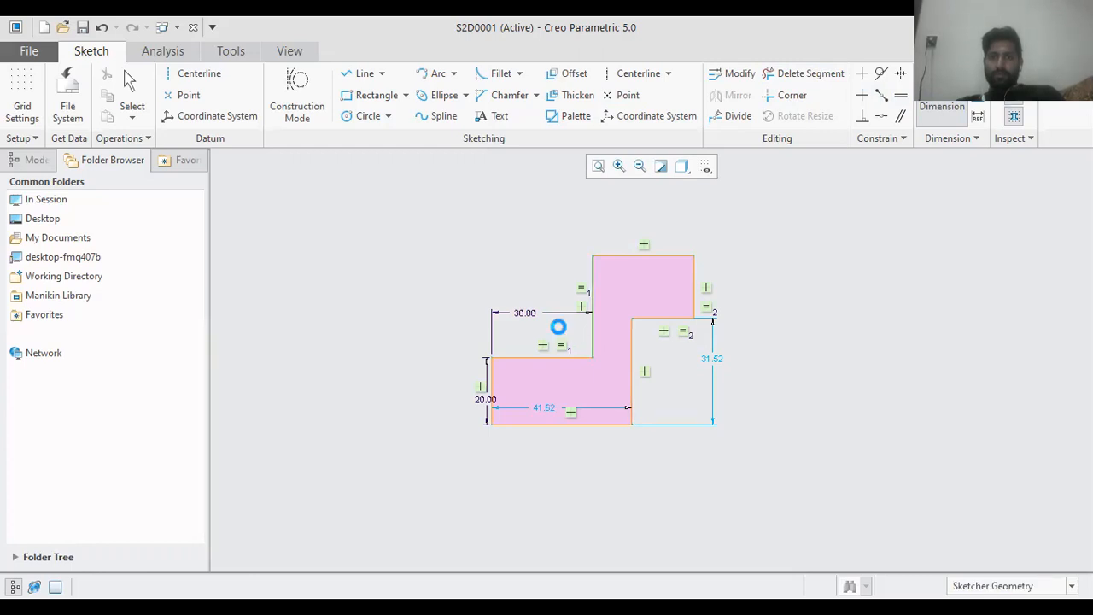
middle_click(597, 336)
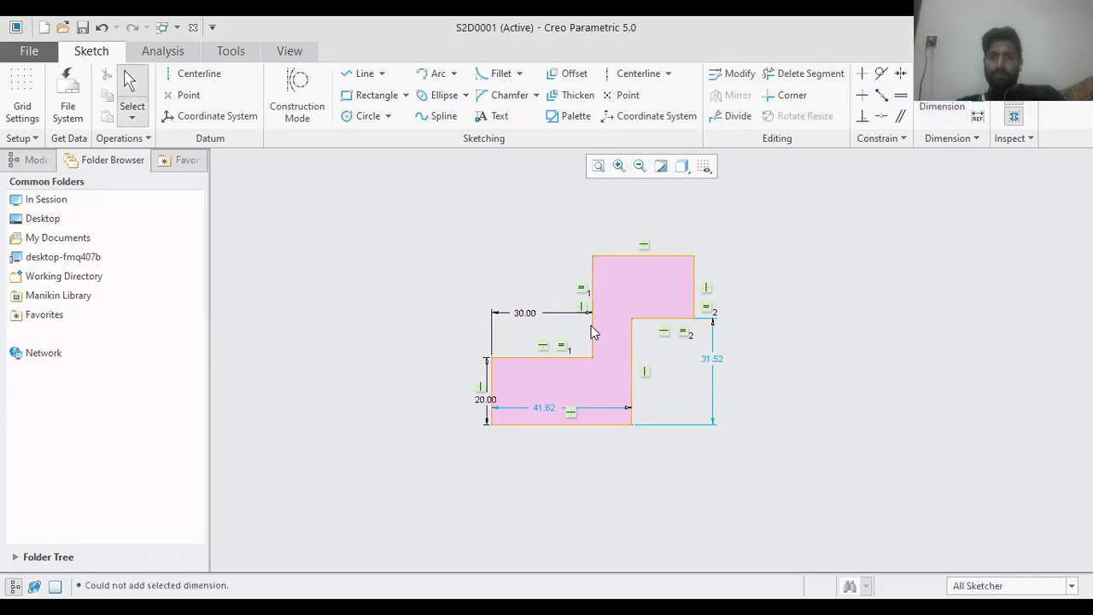
click(942, 107)
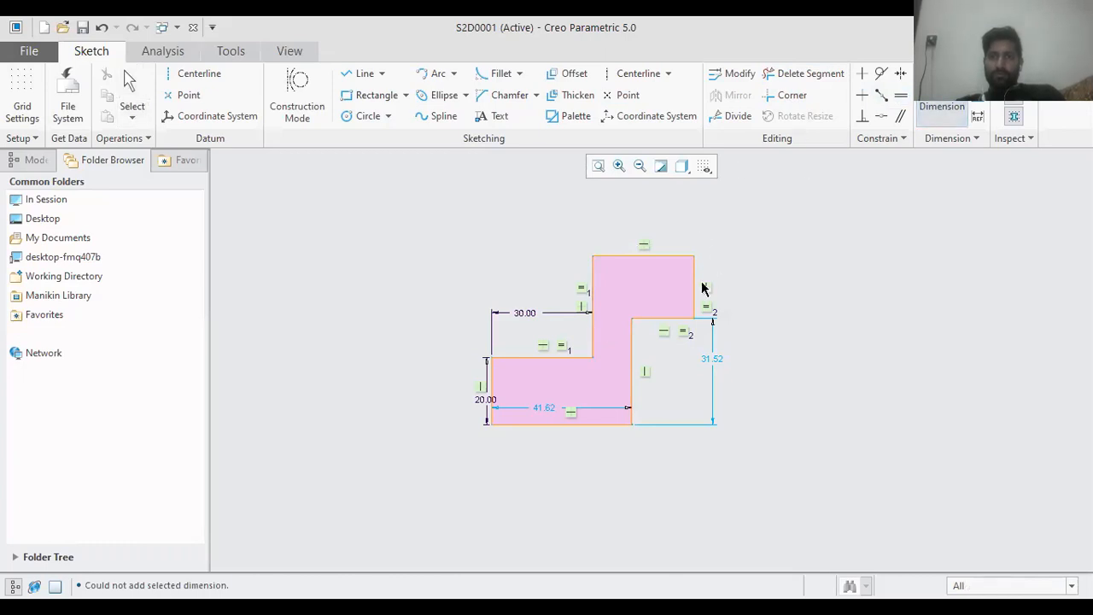
middle_click(595, 334)
Step: Check the reference drawing and set the overall height of the stepped profile to 65
double_click(716, 362)
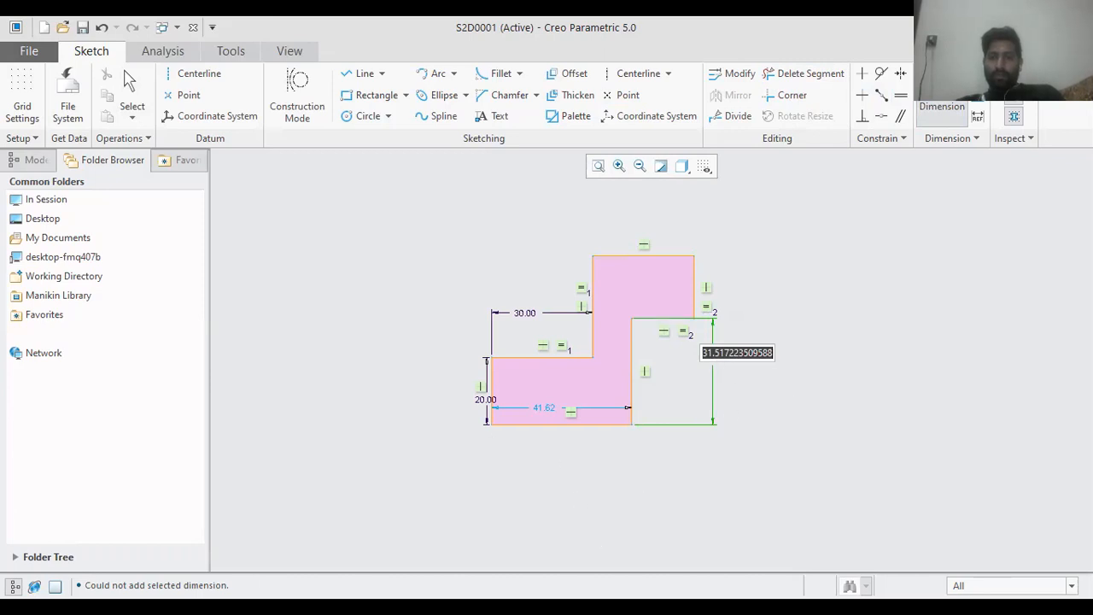
key(alt+Tab)
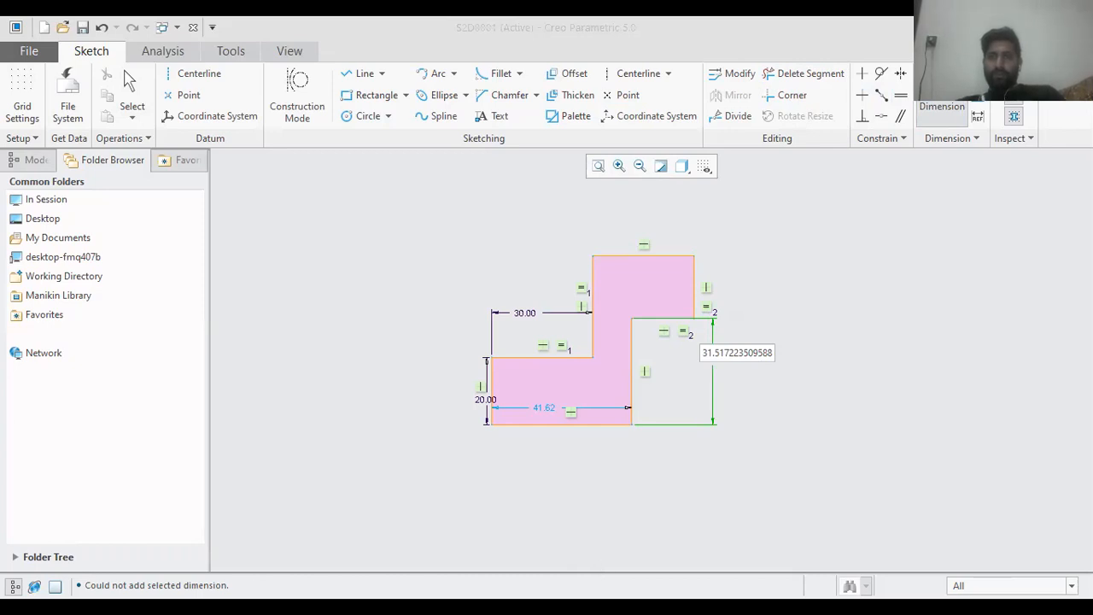
key(alt+Tab)
text(65)
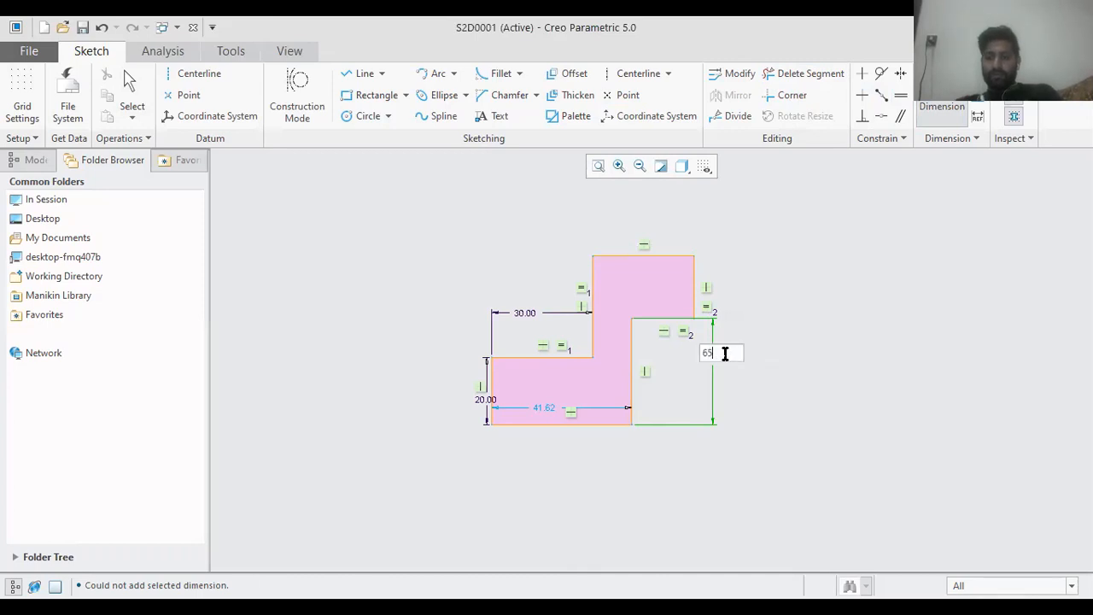
key(Return)
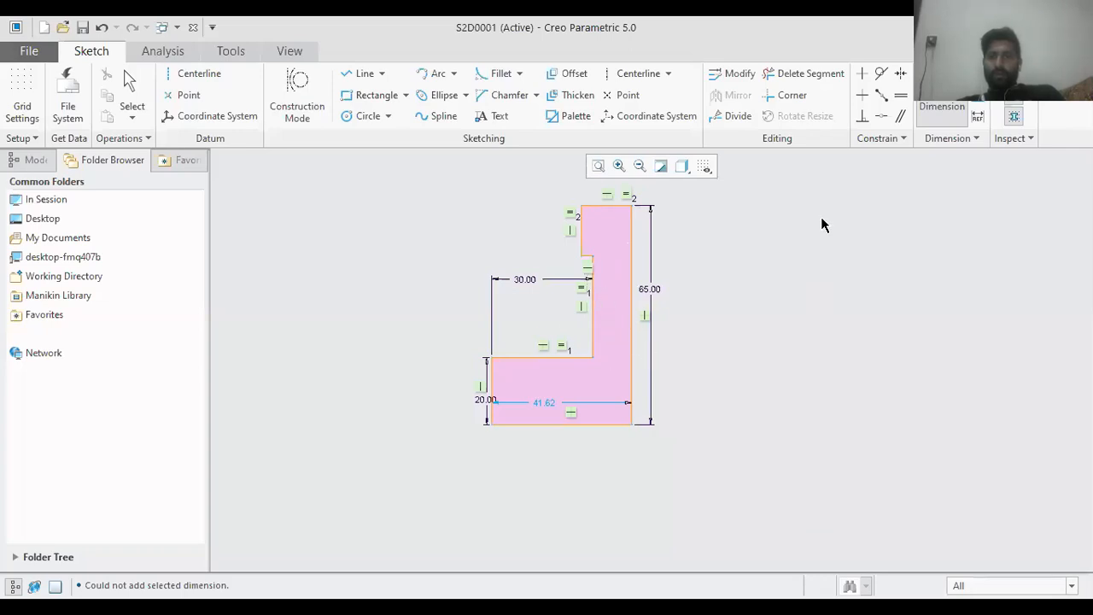
middle_click(720, 295)
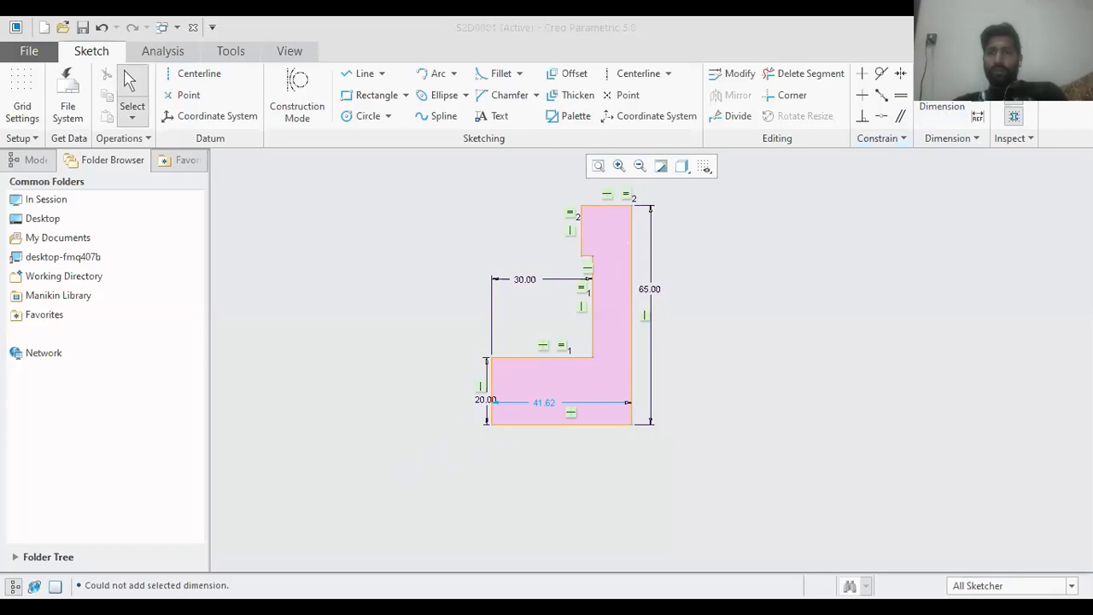
Step: Set the overall base width of the stepped profile to 75
click(648, 332)
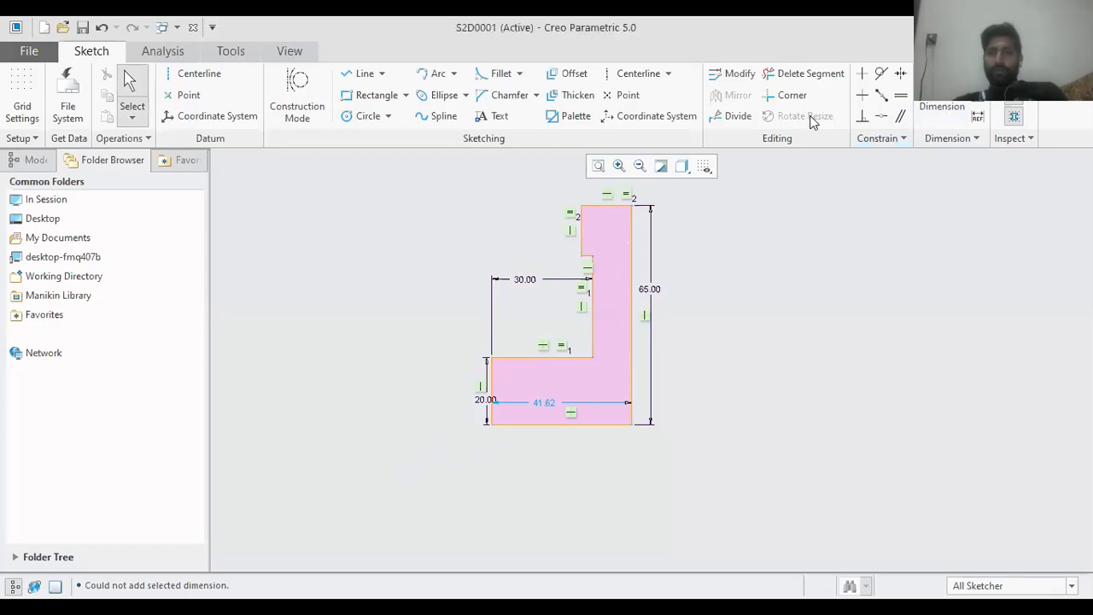
double_click(546, 402)
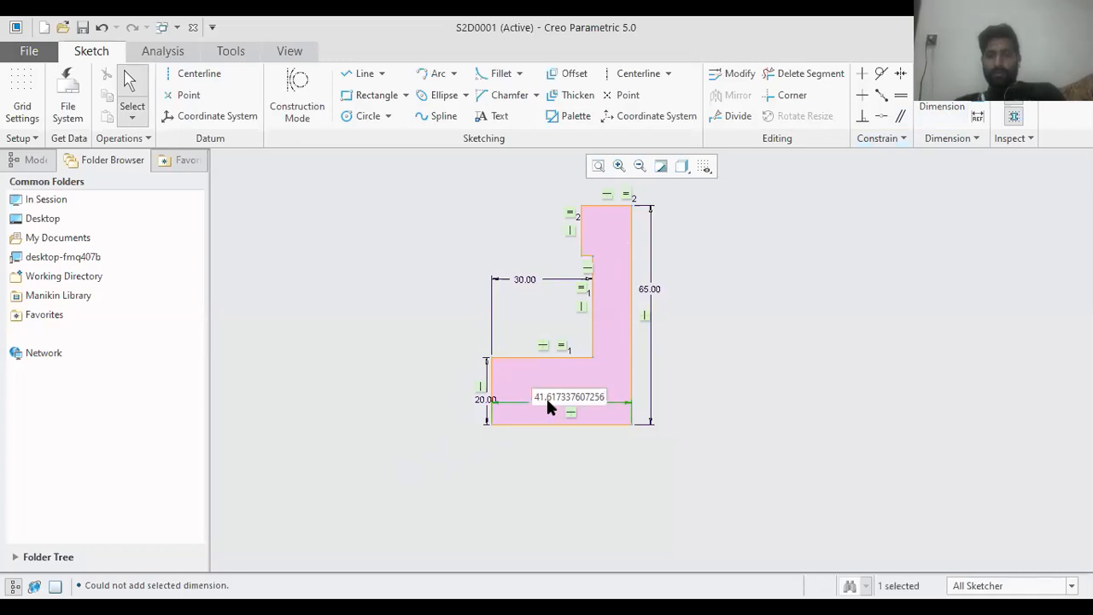
key(ctrl+s)
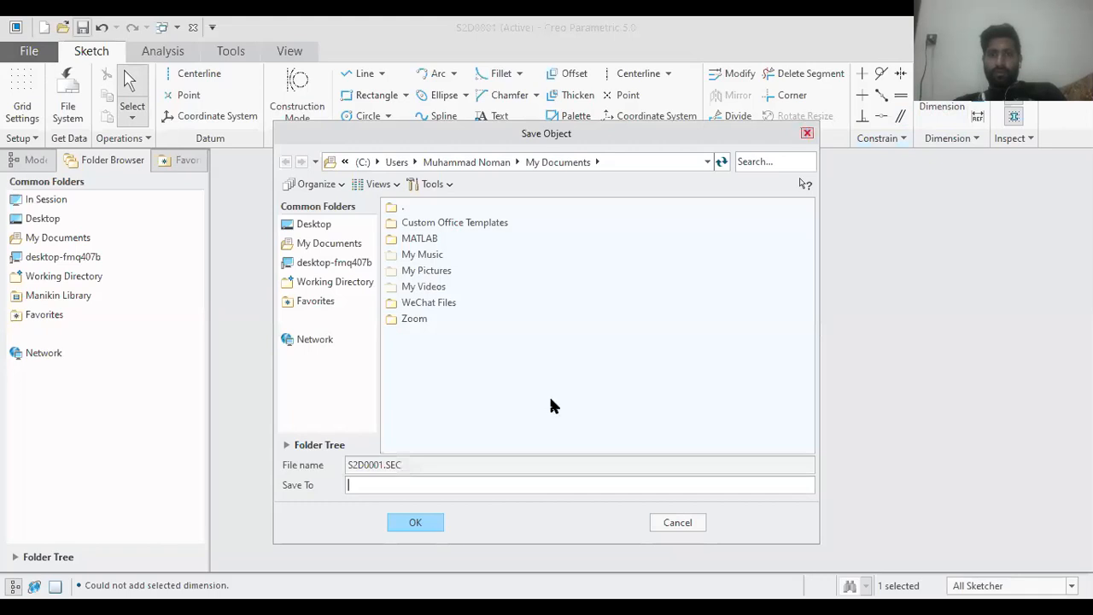
key(Escape)
double_click(545, 402)
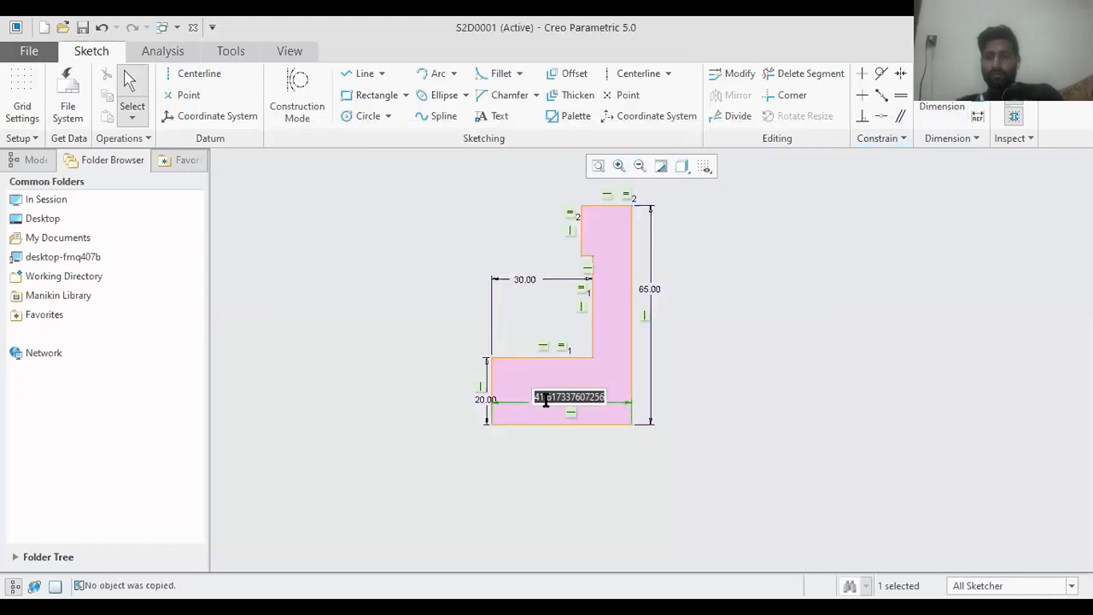
text(75)
key(Return)
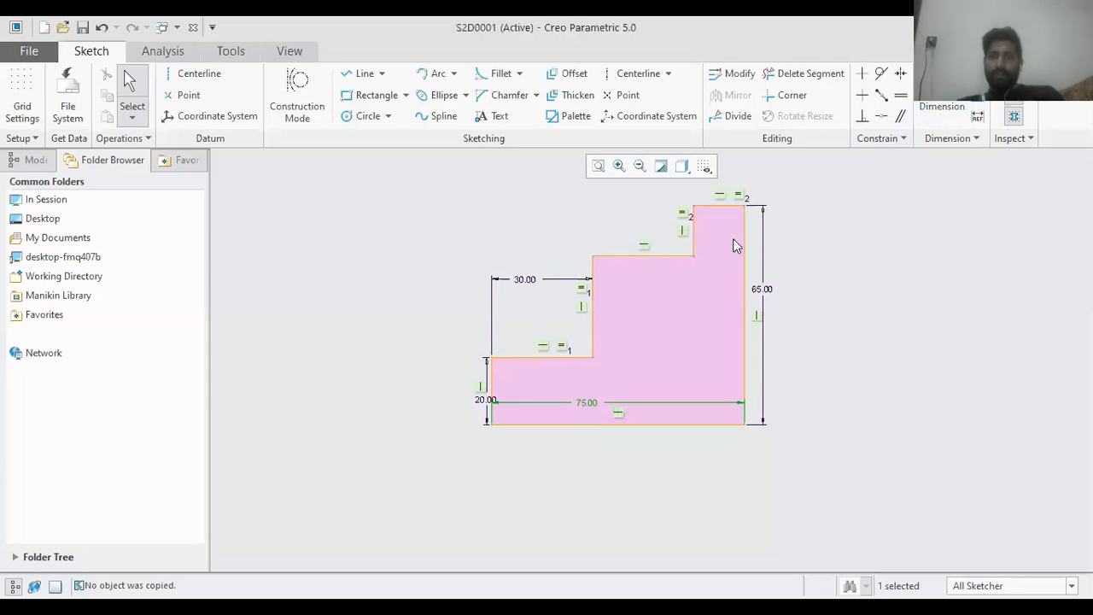
Step: Dimension the middle step's vertical edge, delete the conflicting Equal lengths constraint, and set the height to 15
click(939, 108)
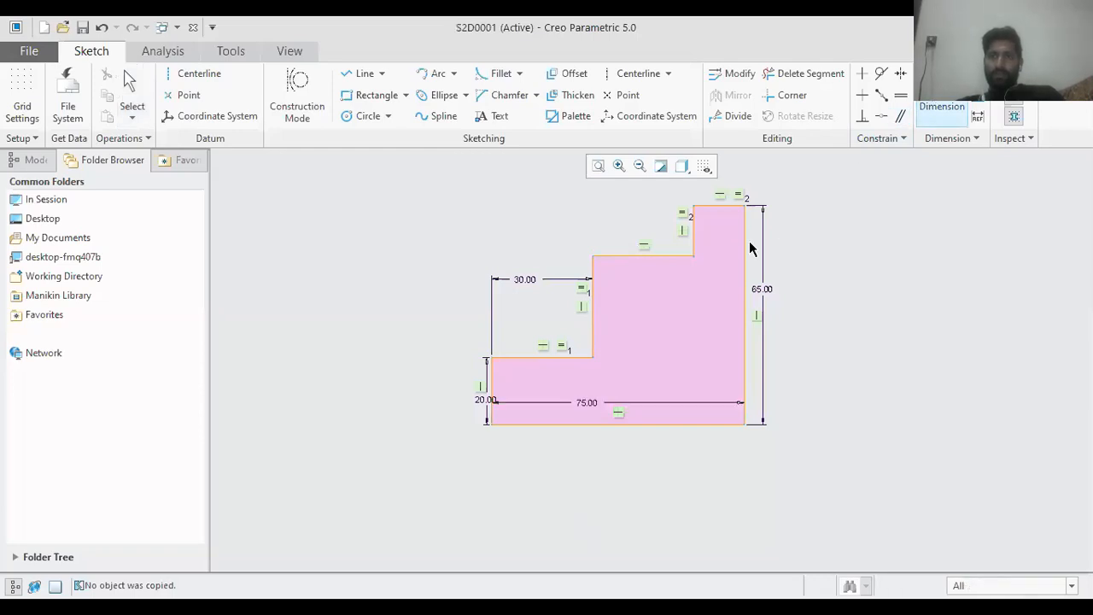
click(593, 322)
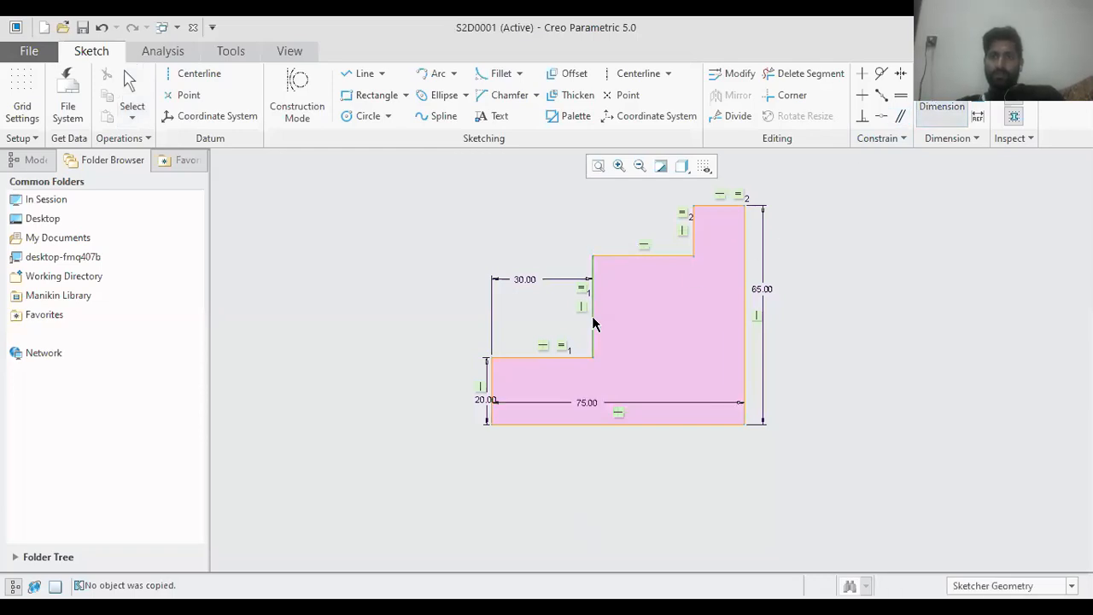
middle_click(529, 310)
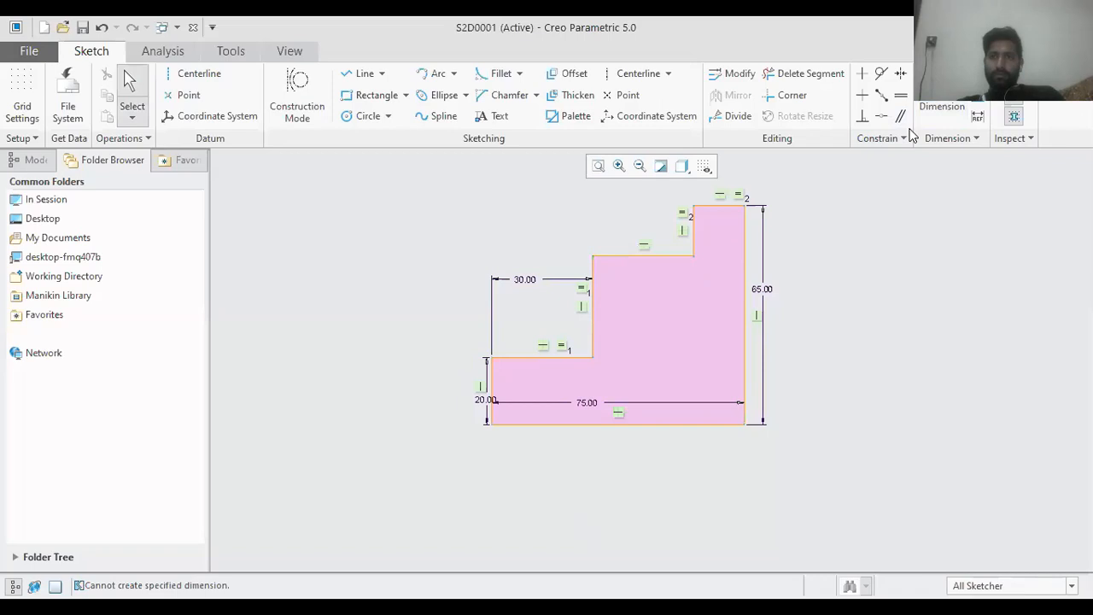
click(939, 111)
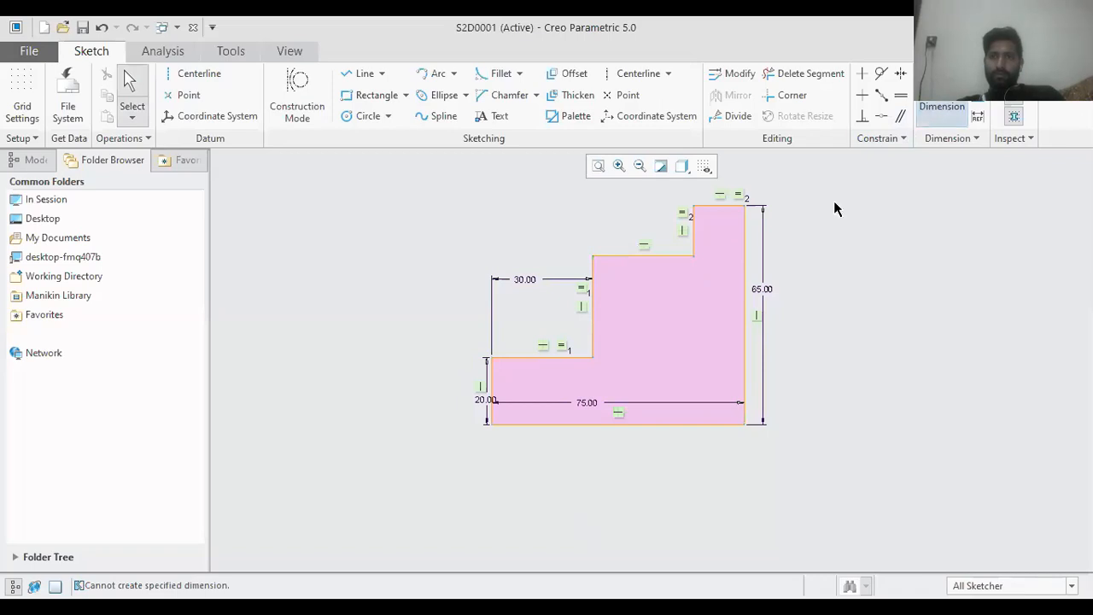
click(592, 321)
middle_click(554, 314)
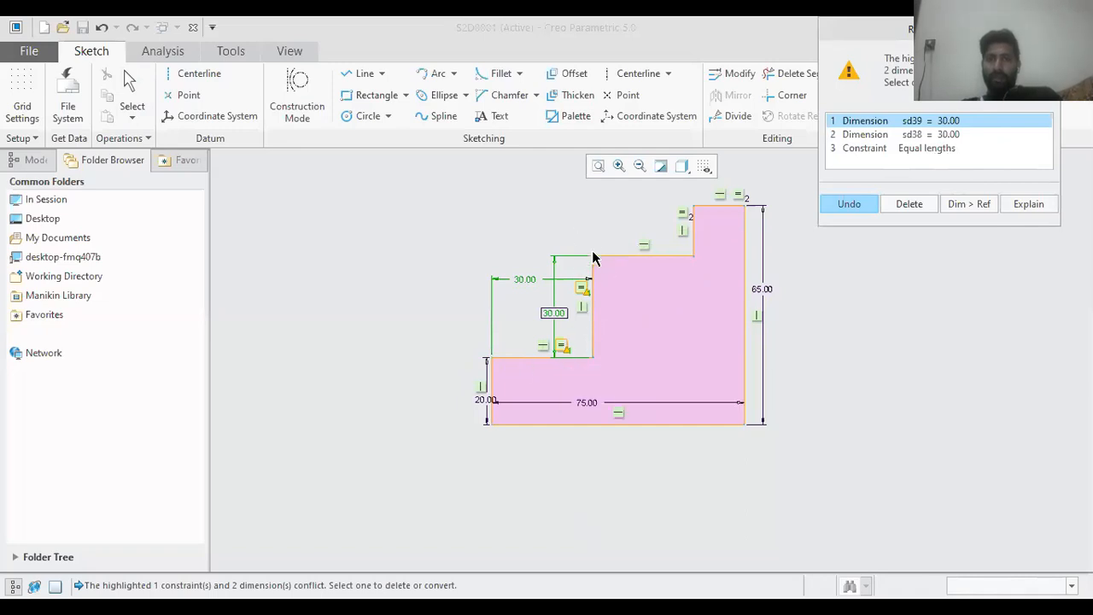
click(911, 149)
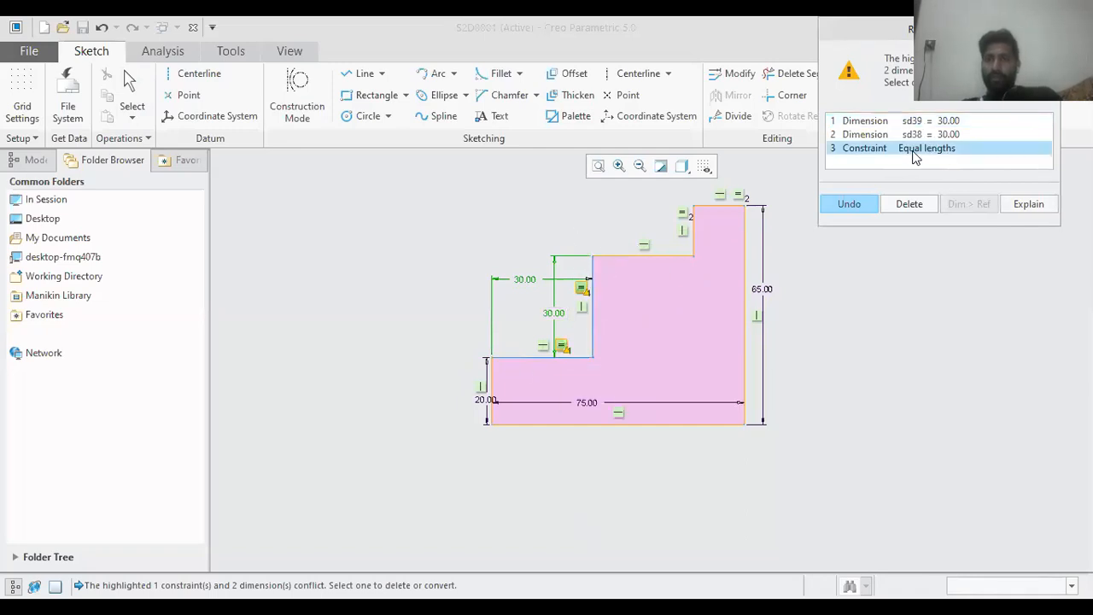
click(909, 205)
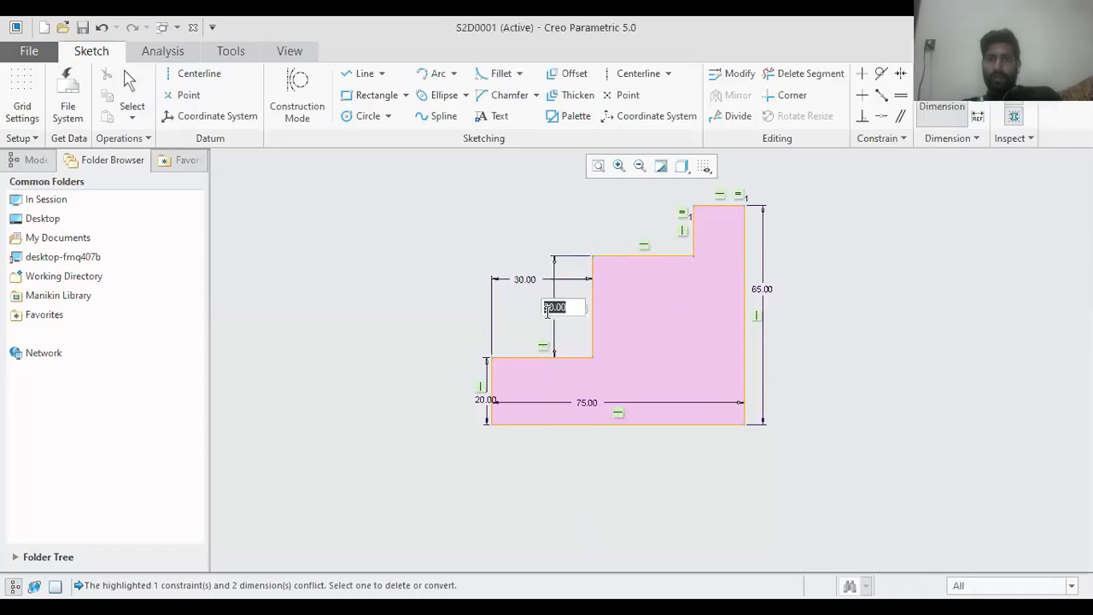
text(15)
key(Return)
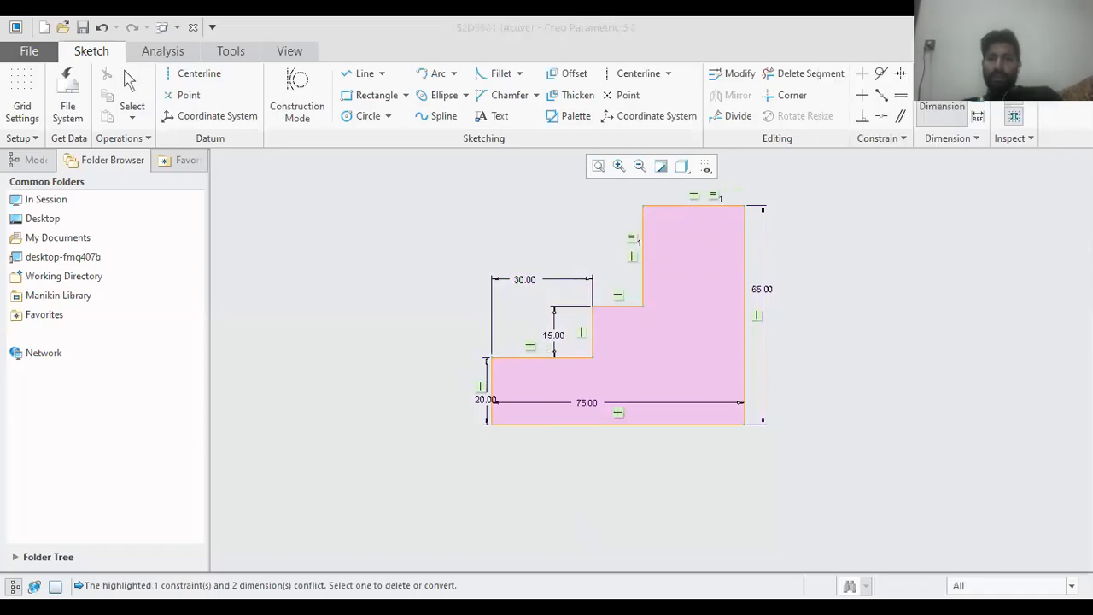
Step: Try to dimension the height of the uppermost step's left vertical edge, and undo the conflicting dimension
click(640, 218)
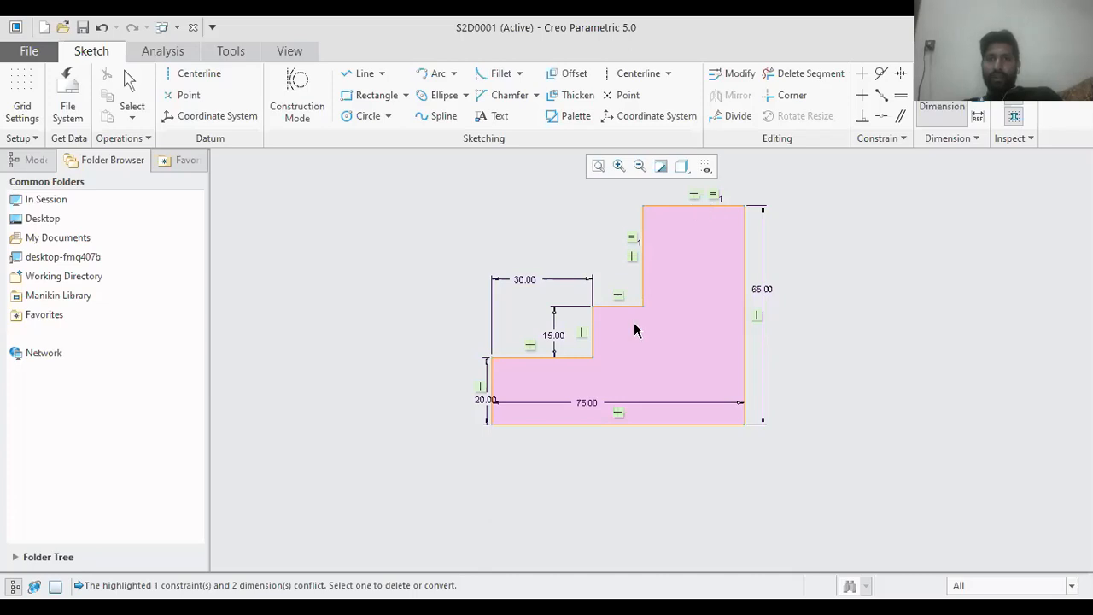
click(640, 278)
middle_click(587, 240)
click(637, 250)
click(934, 110)
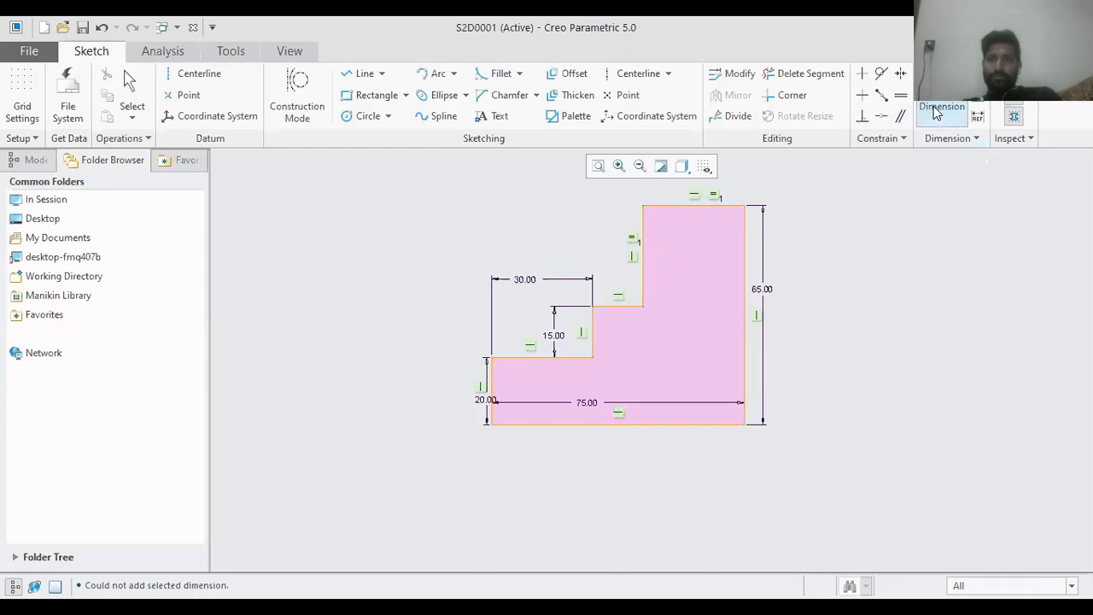
click(642, 263)
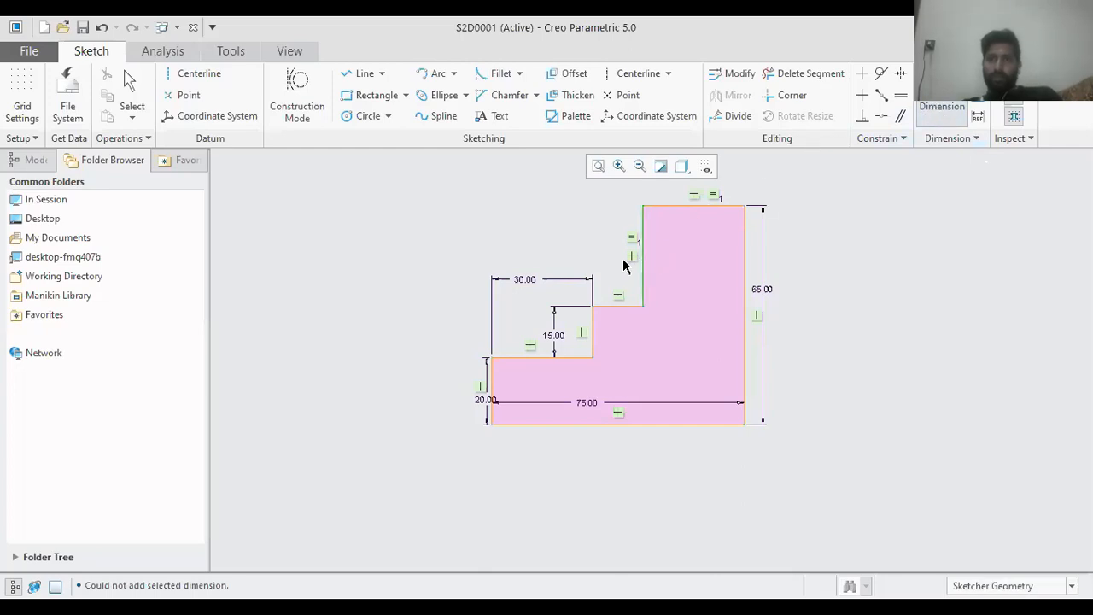
middle_click(577, 248)
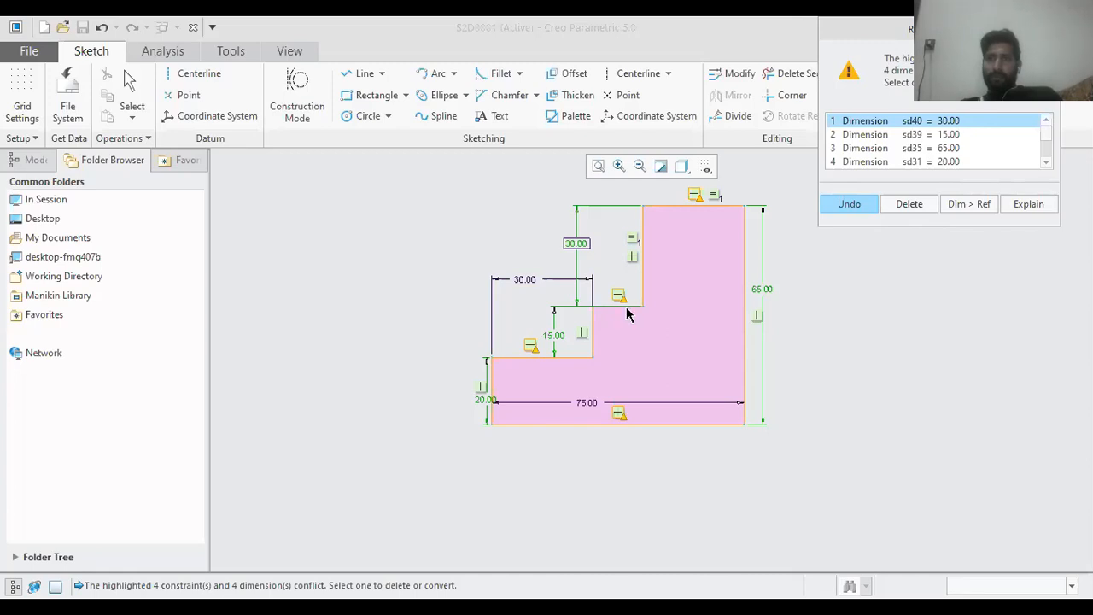
key(Return)
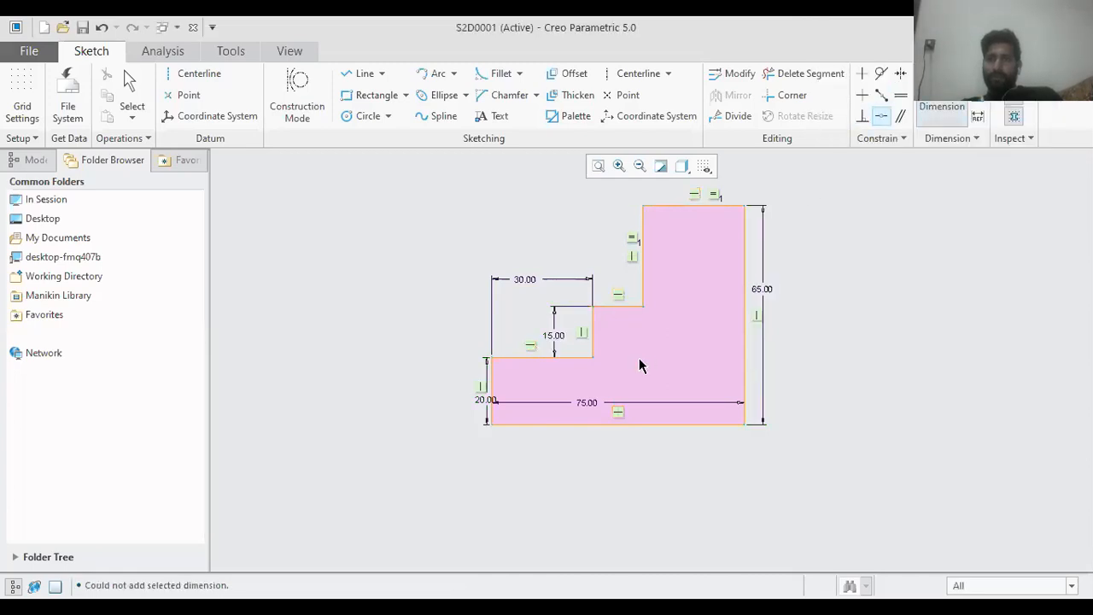
Step: Dimension the middle step's horizontal edge, delete the conflicting Equal lengths constraint, and set the width to 20
click(623, 305)
middle_click(616, 332)
click(624, 306)
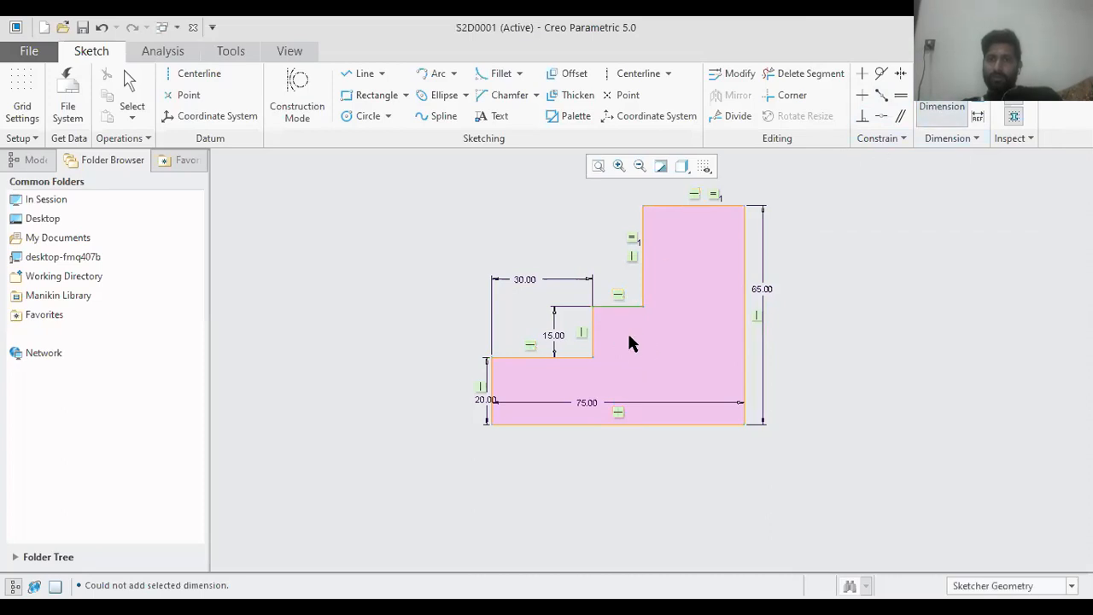
middle_click(651, 349)
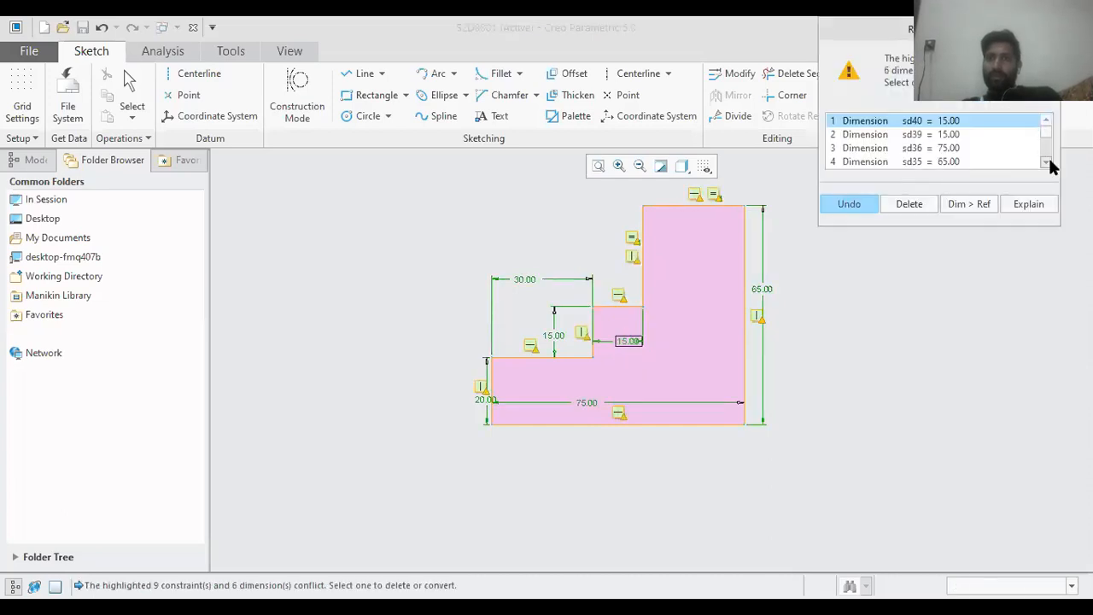
scroll(1048, 165, down, 5)
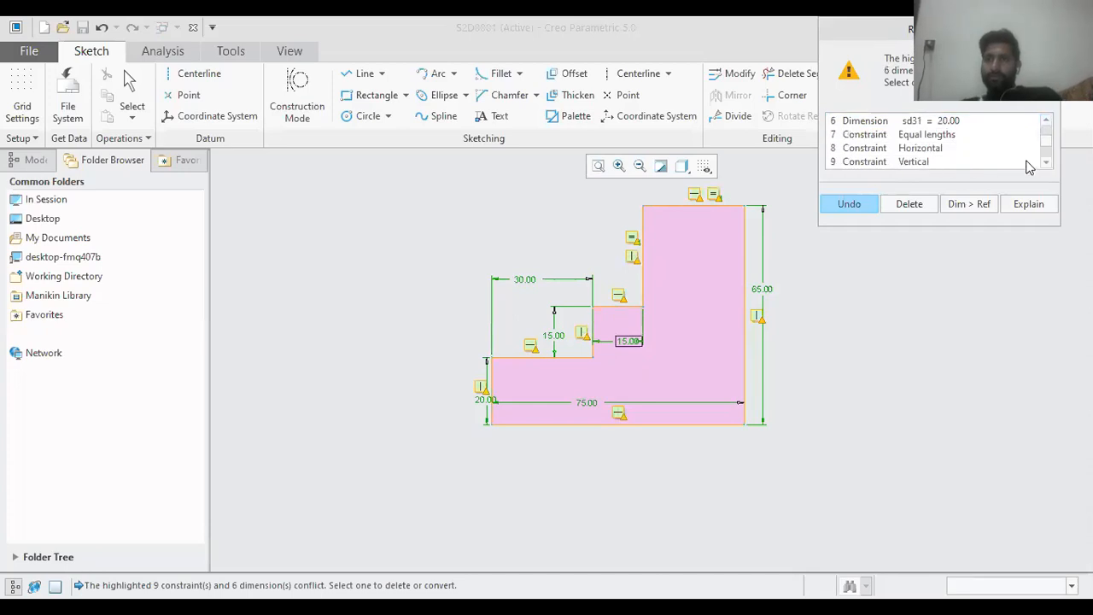
click(947, 136)
click(909, 210)
text(20)
key(Return)
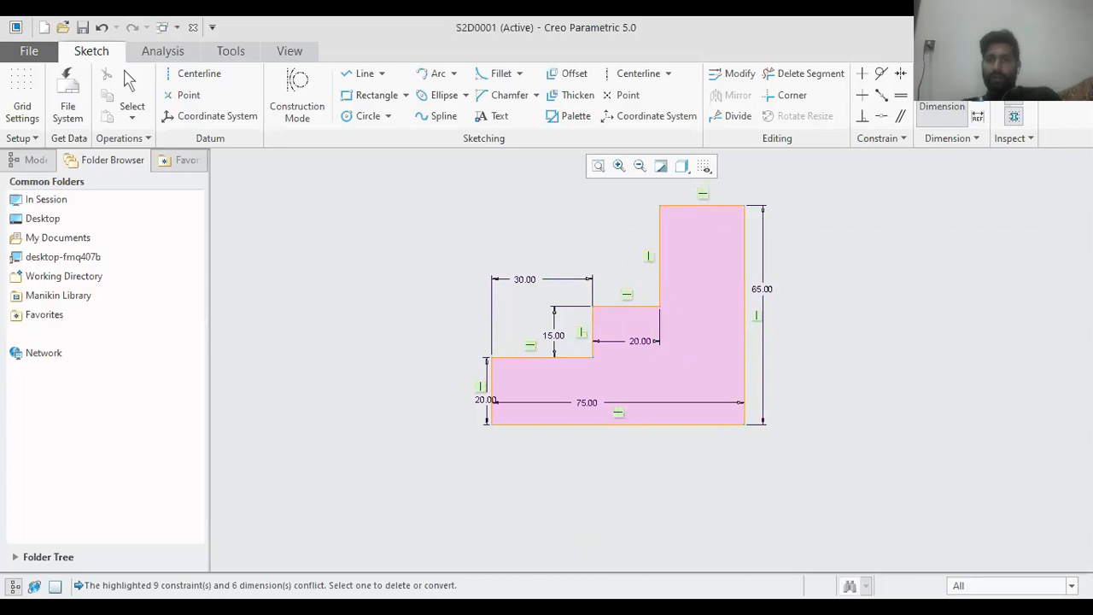
Step: Try to dimension the width of the profile's top edge, and undo the conflicting dimension
click(572, 608)
click(666, 244)
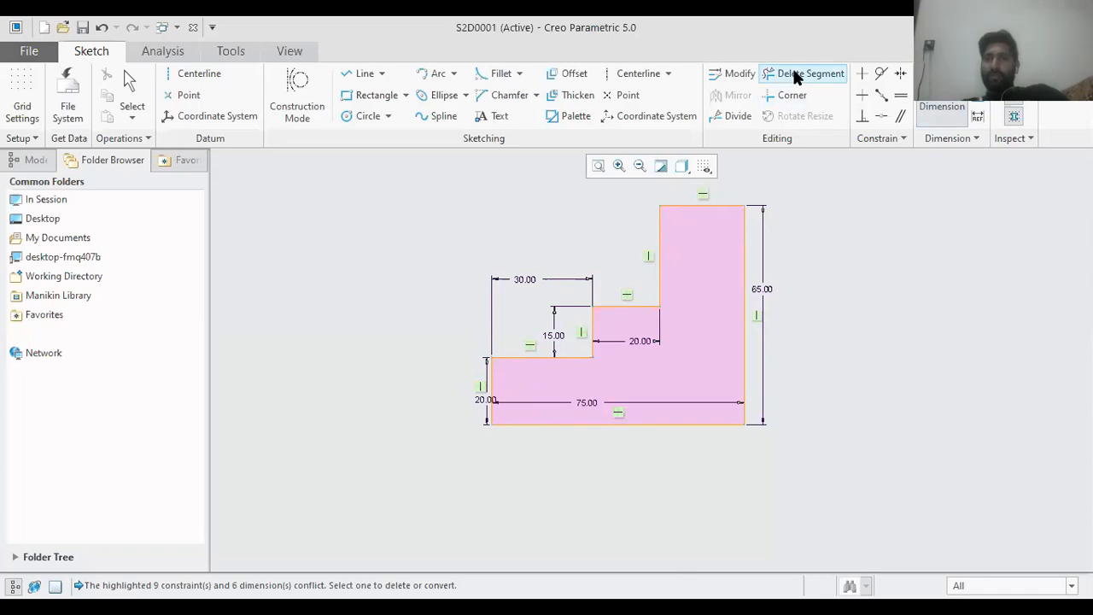
click(942, 105)
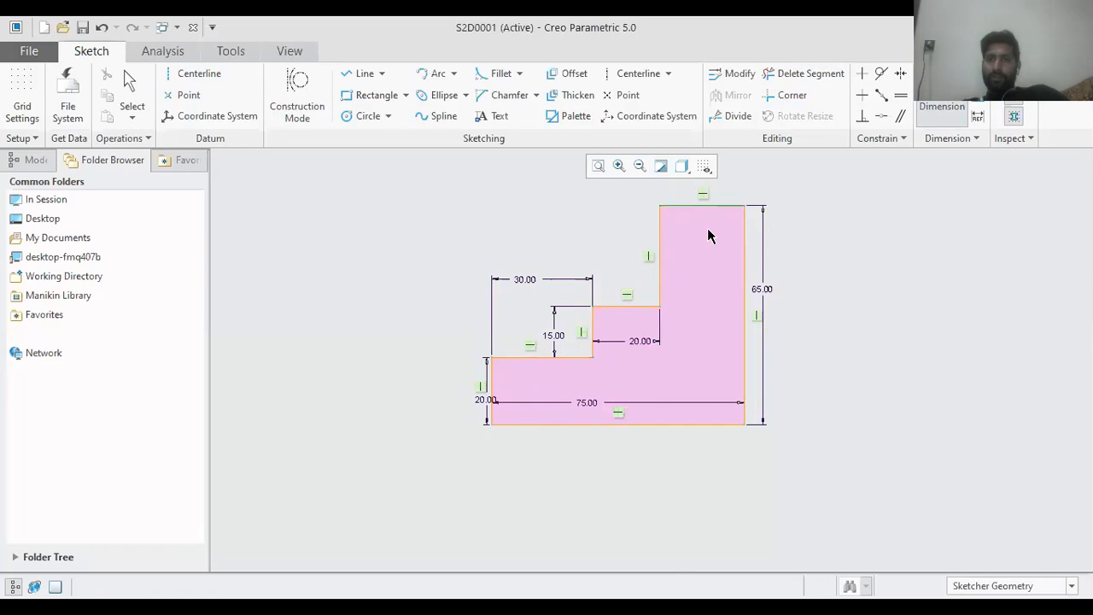
click(707, 229)
middle_click(699, 232)
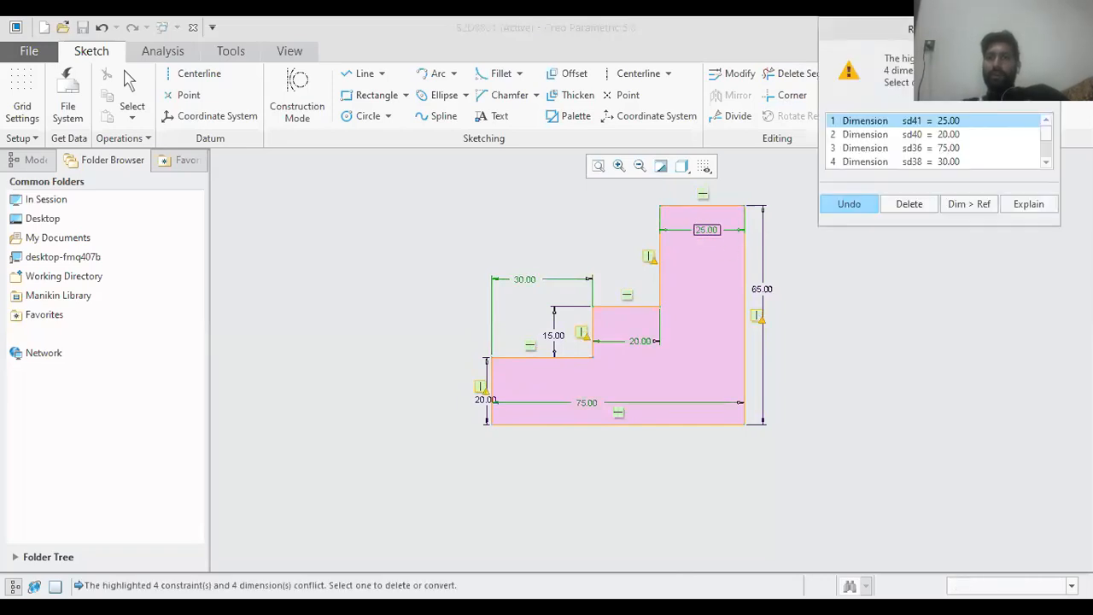
key(Return)
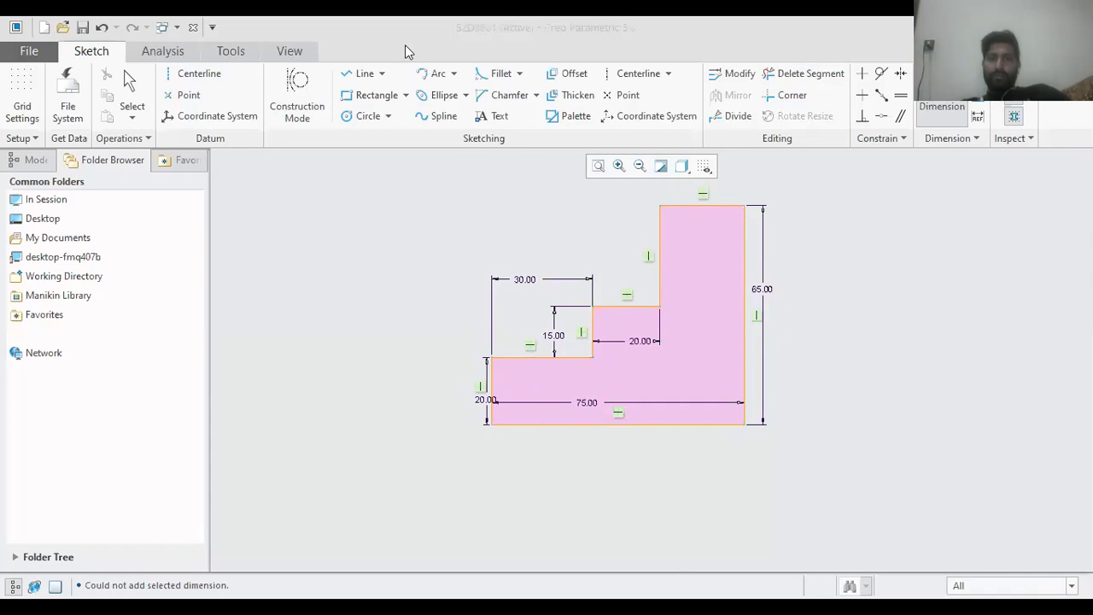
Step: Check the reference drawing and delete the entire stepped profile with its dimensions from the sketch
key(alt+Tab)
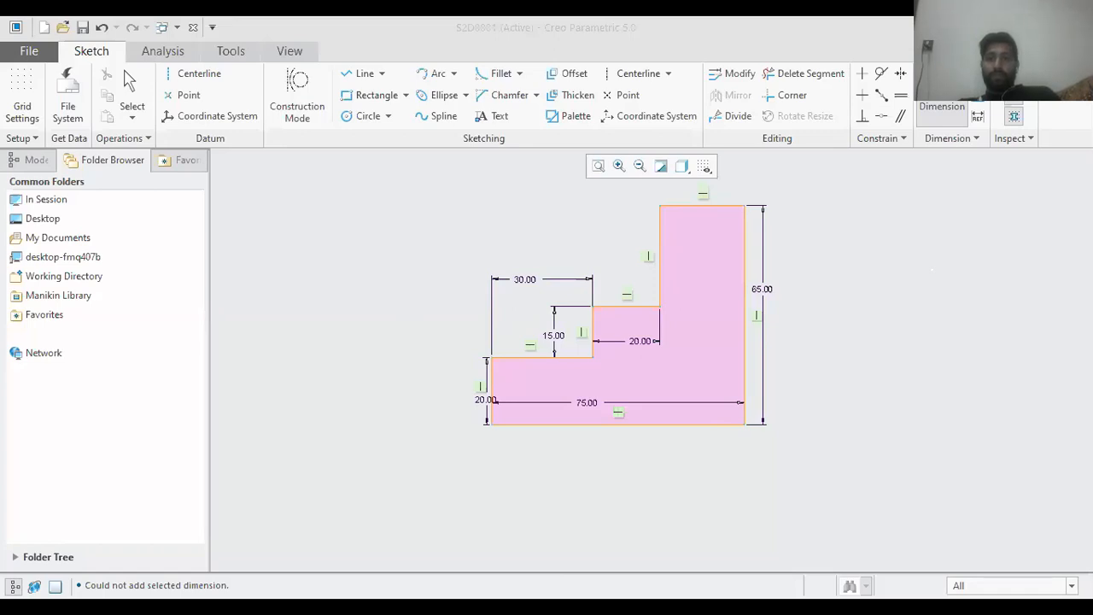
key(alt+Tab)
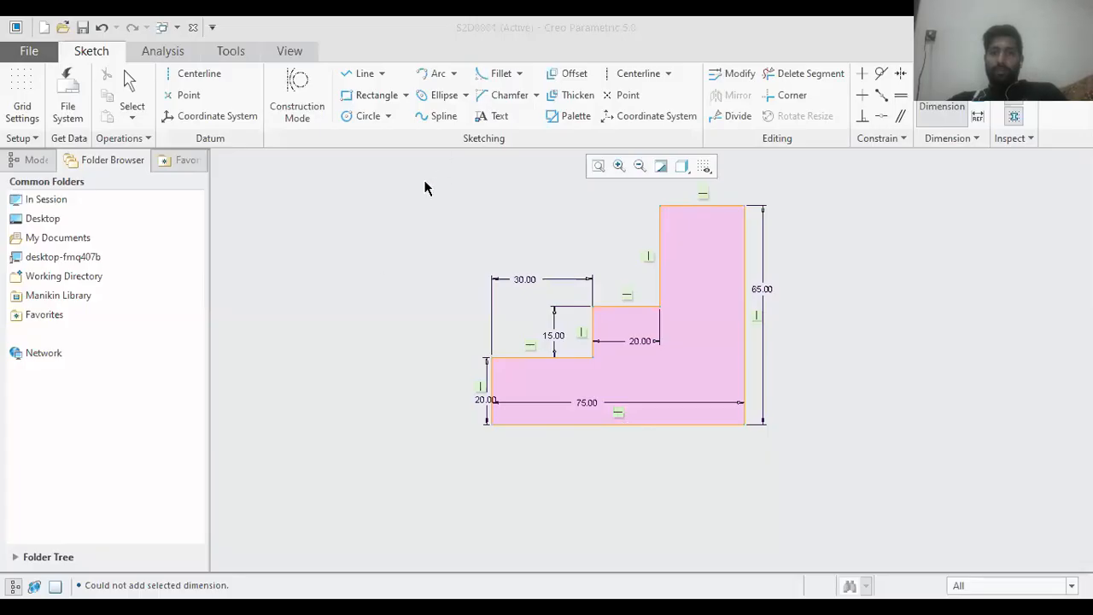
middle_click(605, 334)
drag(410, 187, 831, 503)
key(Delete)
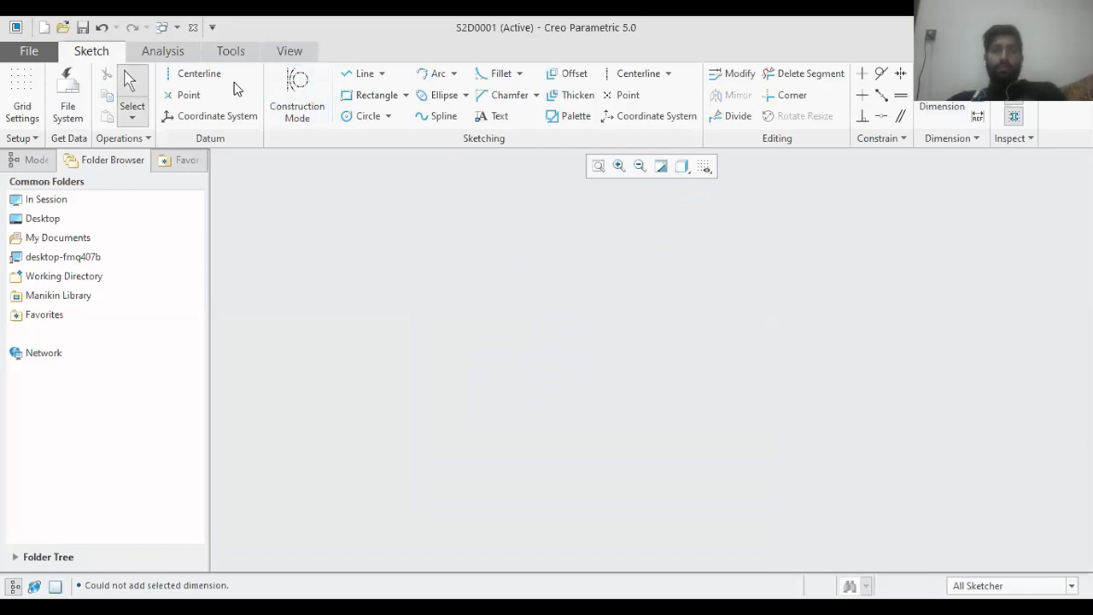
Step: Sketch a closed triangle from lines with a horizontal base about 58 wide and its apex about 48 high
click(351, 74)
click(509, 374)
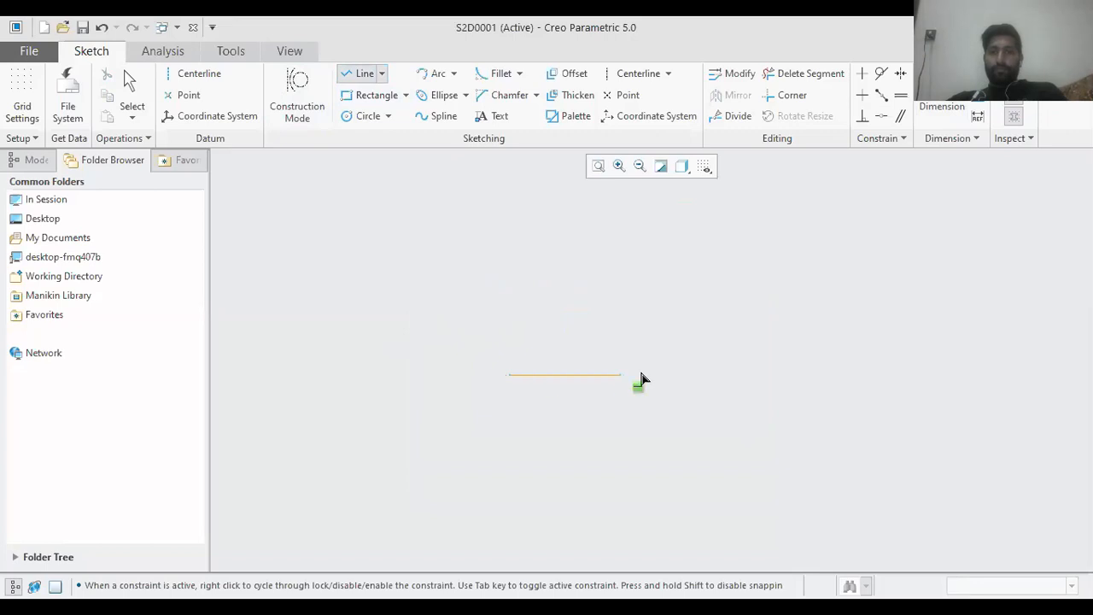
click(705, 375)
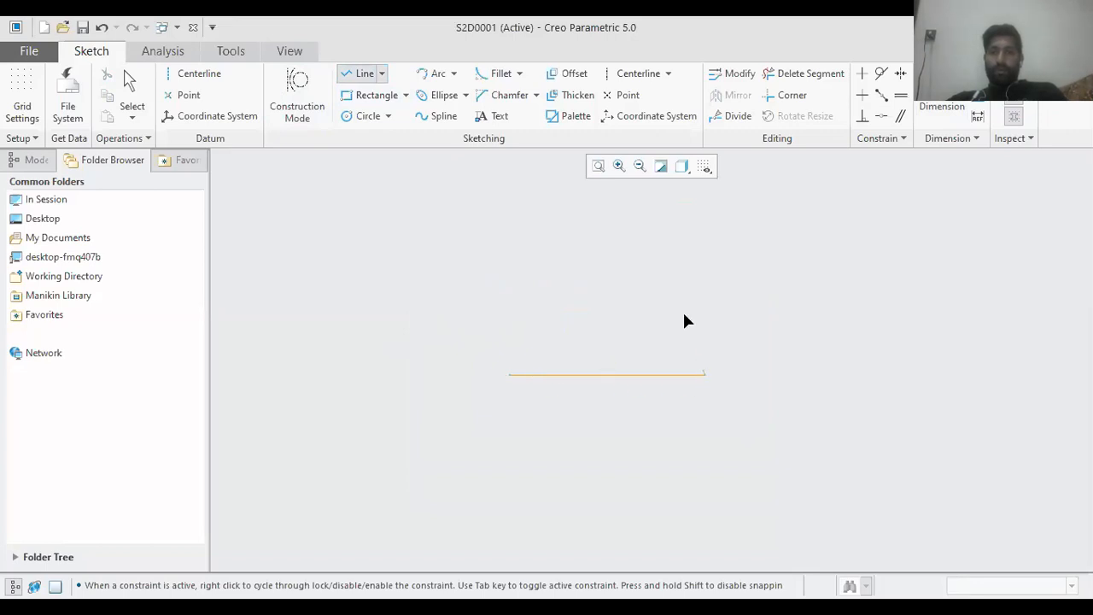
click(613, 213)
click(508, 374)
middle_click(995, 447)
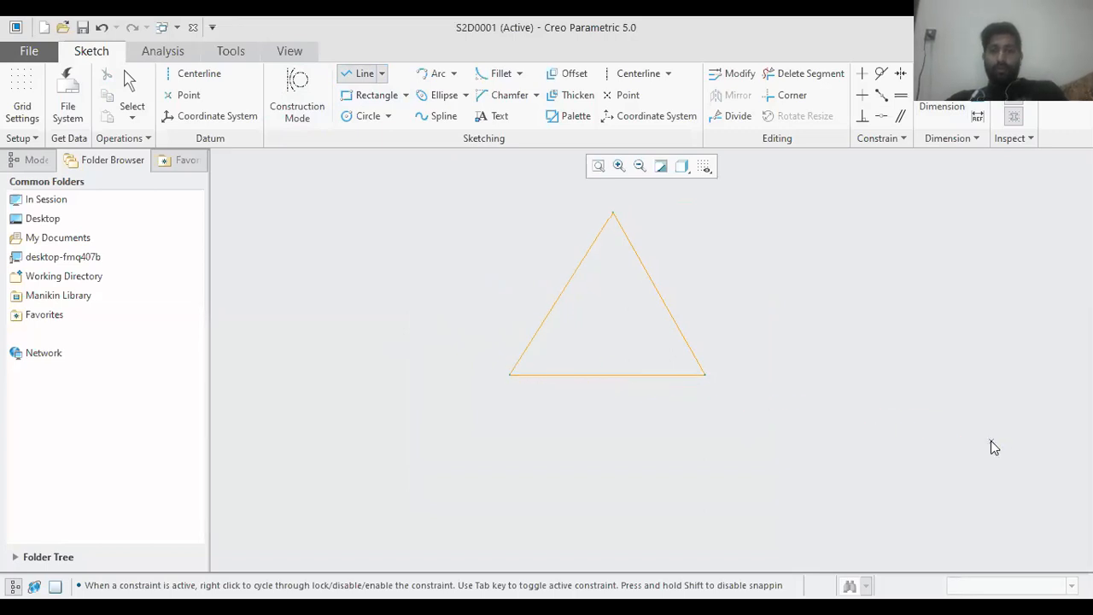
middle_click(995, 448)
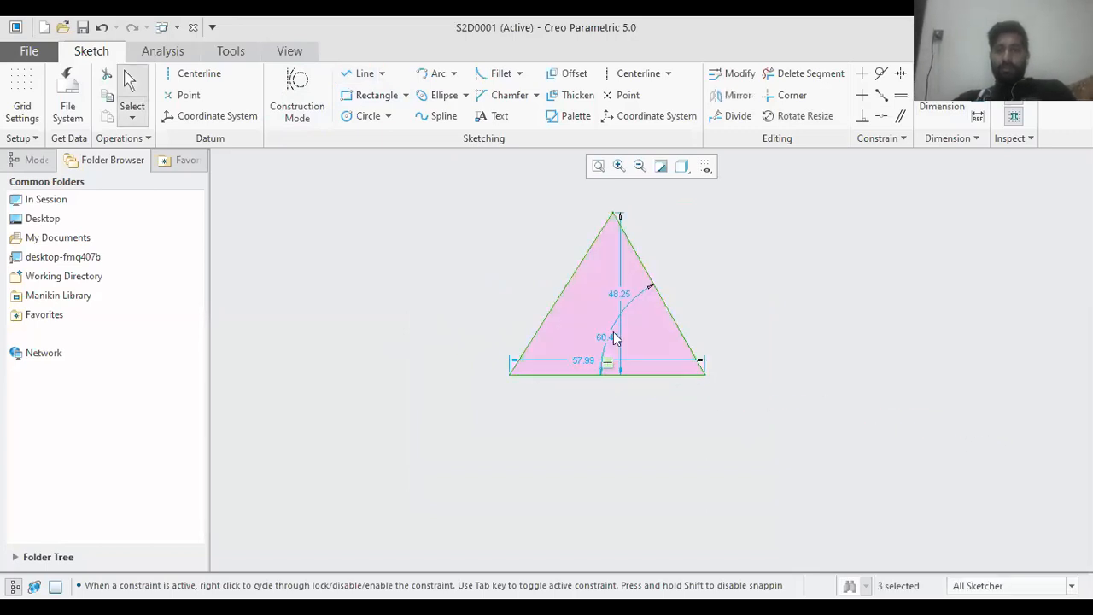
Step: Set the length of the triangle's base to 60
click(573, 358)
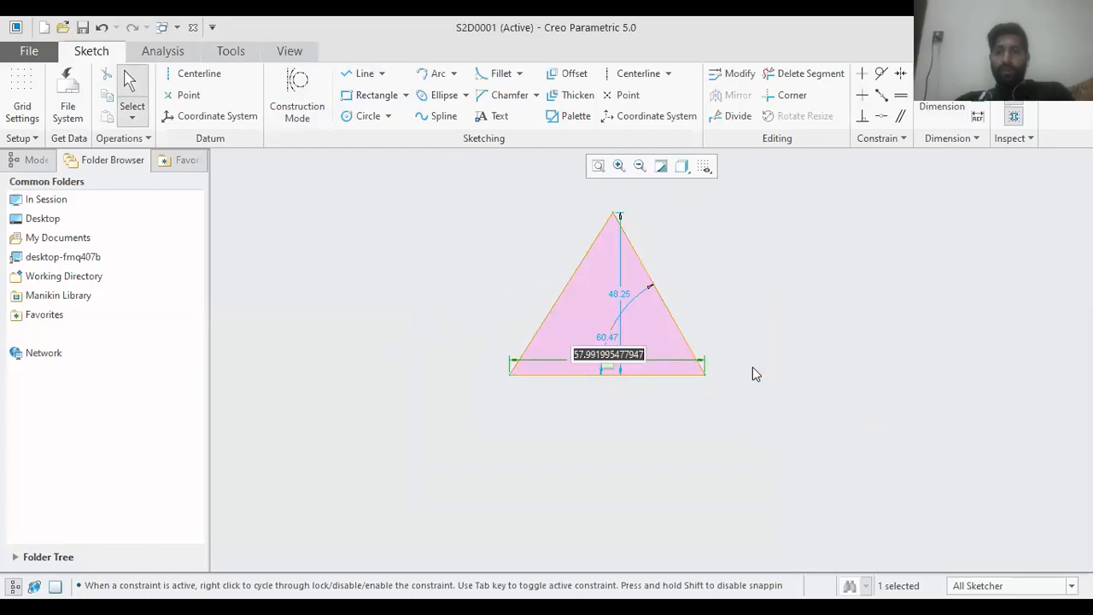
text(60)
key(Return)
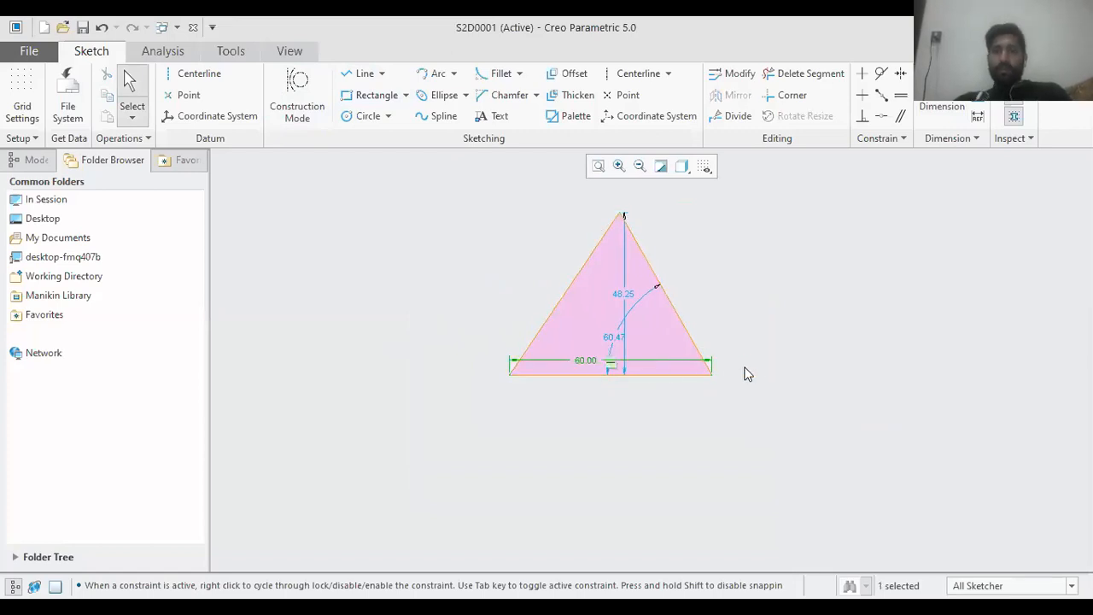
Step: Apply Equal constraints to make both sloping sides of the triangle the same length as its base
click(900, 96)
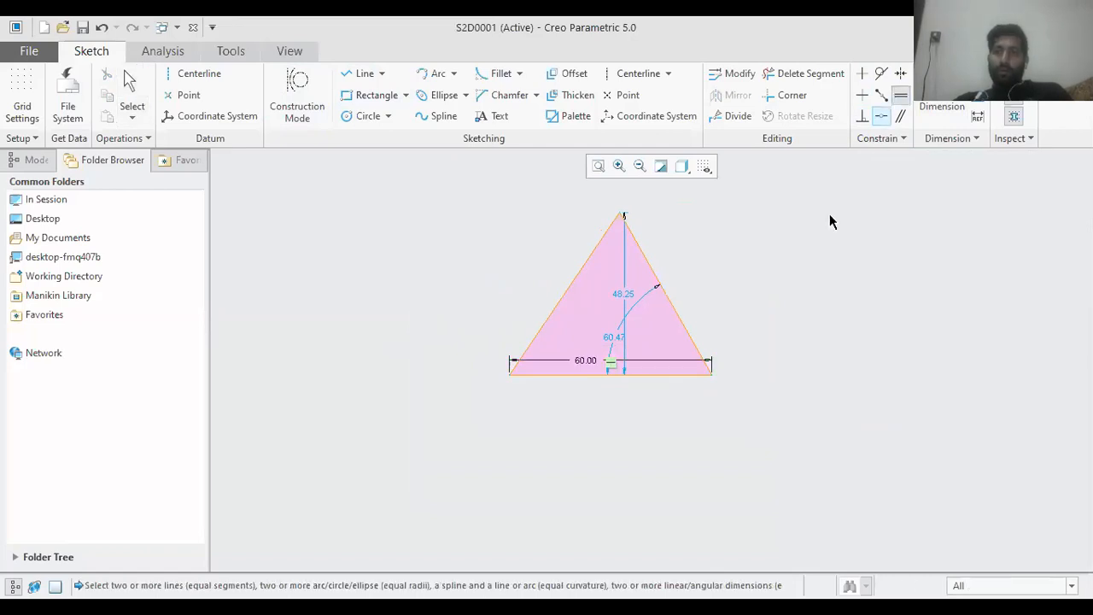
click(659, 372)
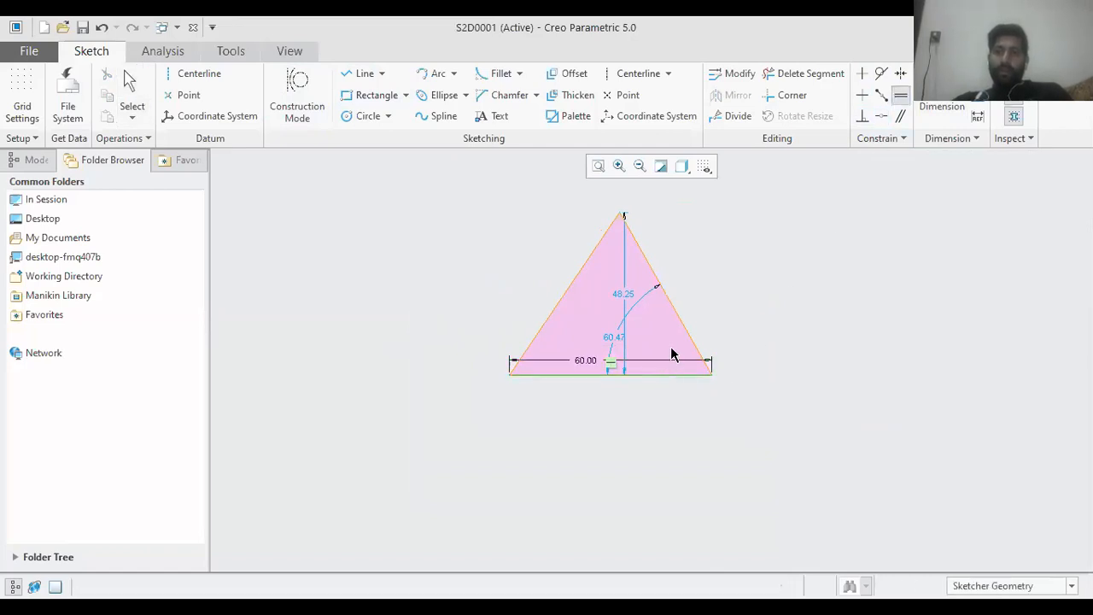
click(680, 324)
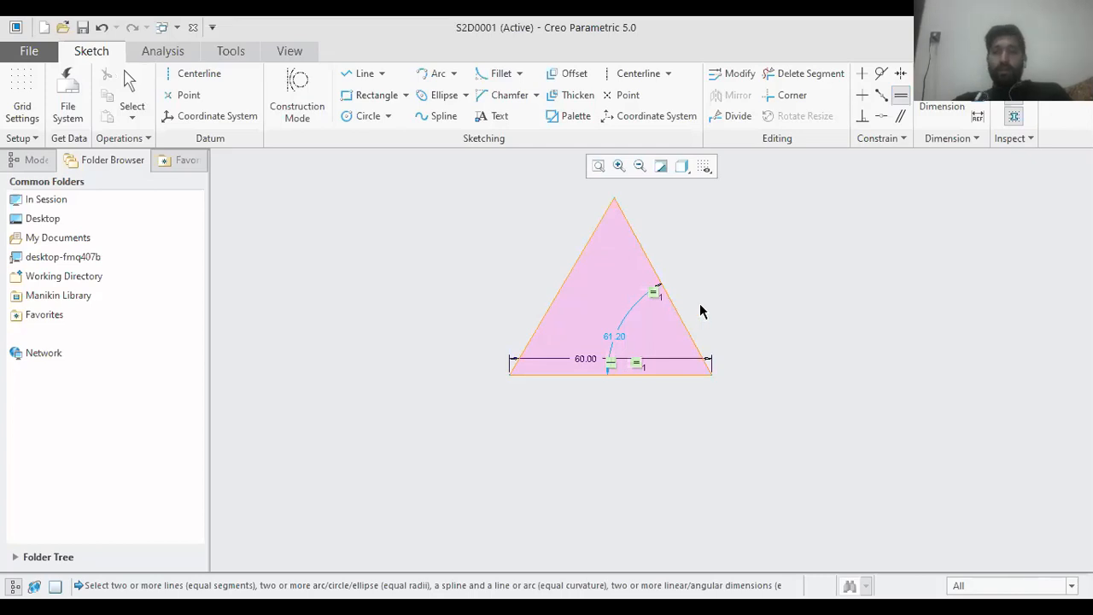
click(902, 99)
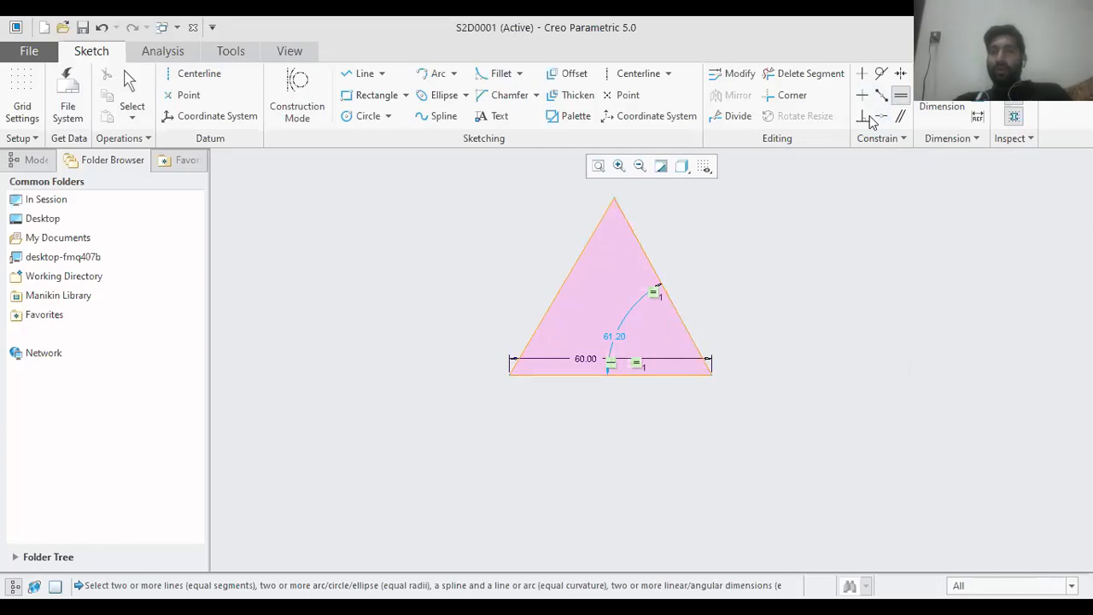
click(591, 242)
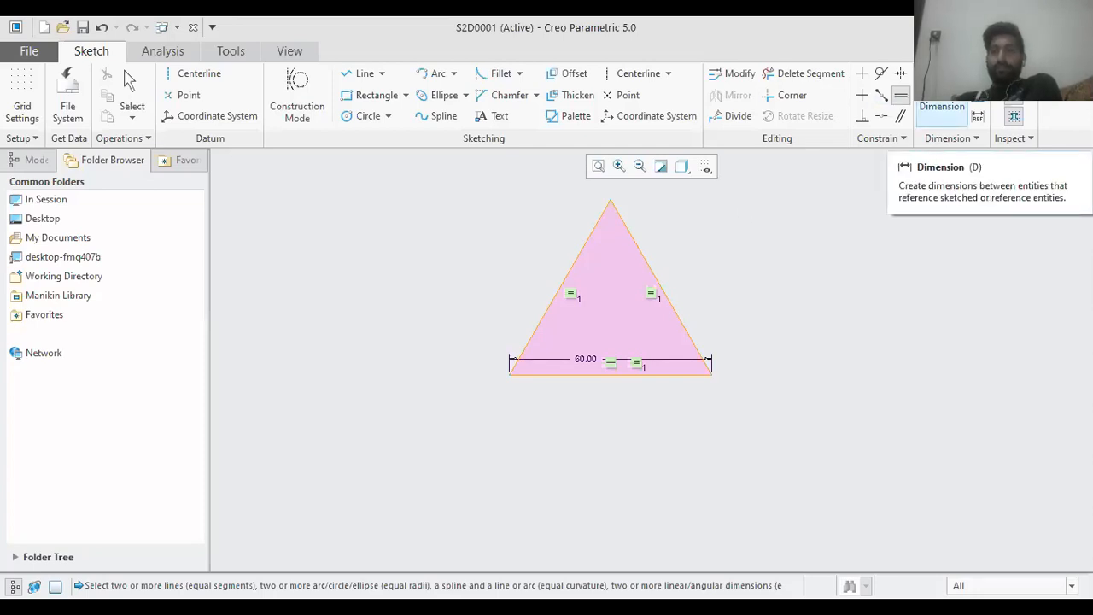
Step: Try to dimension the angle between the triangle's left side and base, and undo the conflicting dimension
click(942, 111)
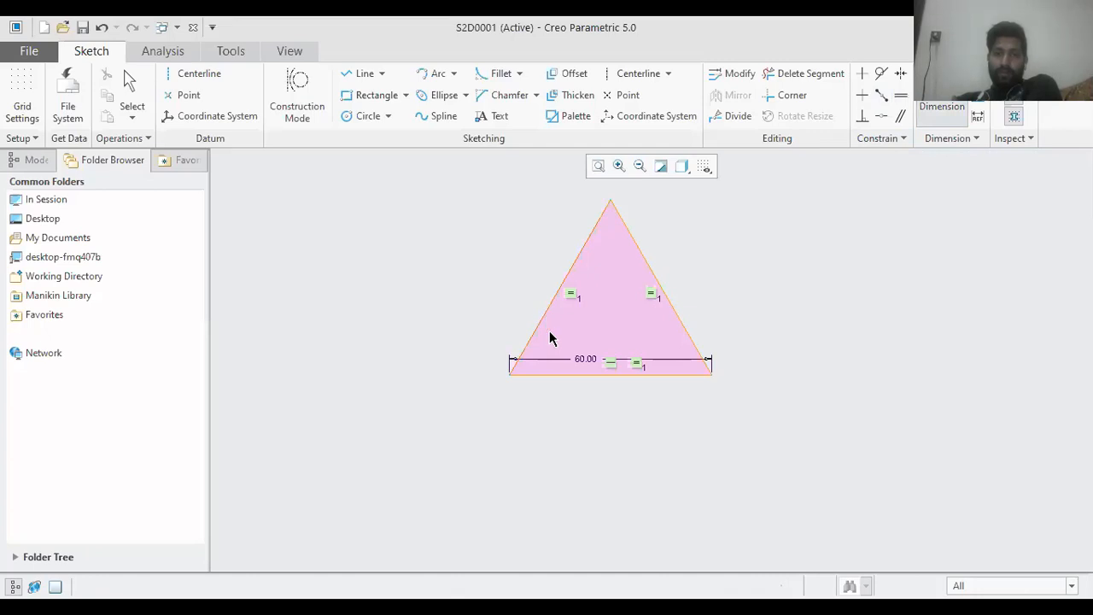
click(563, 373)
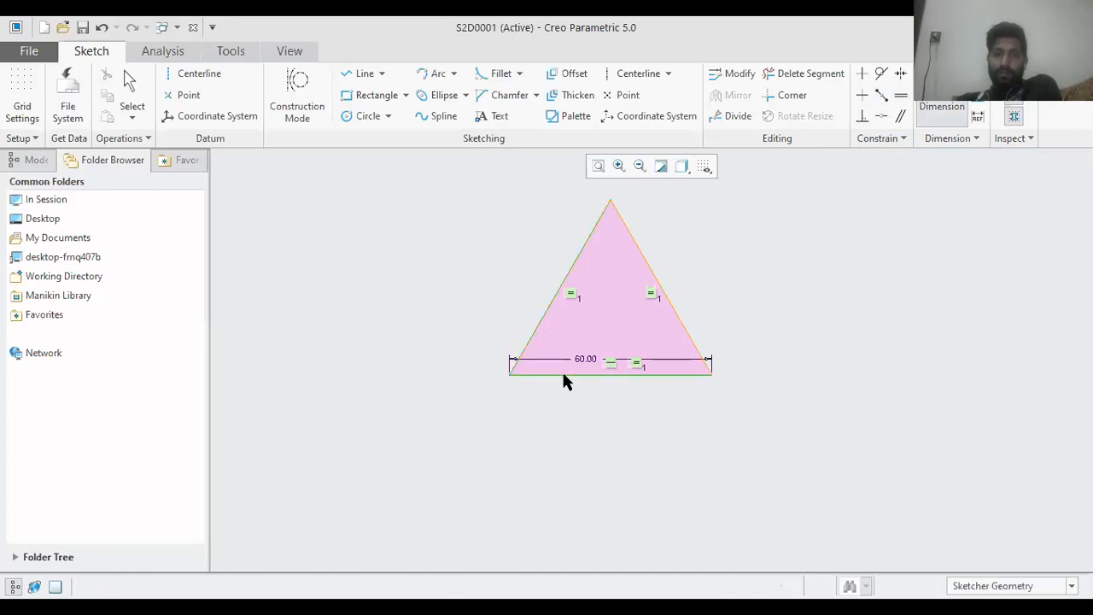
middle_click(572, 312)
middle_click(575, 321)
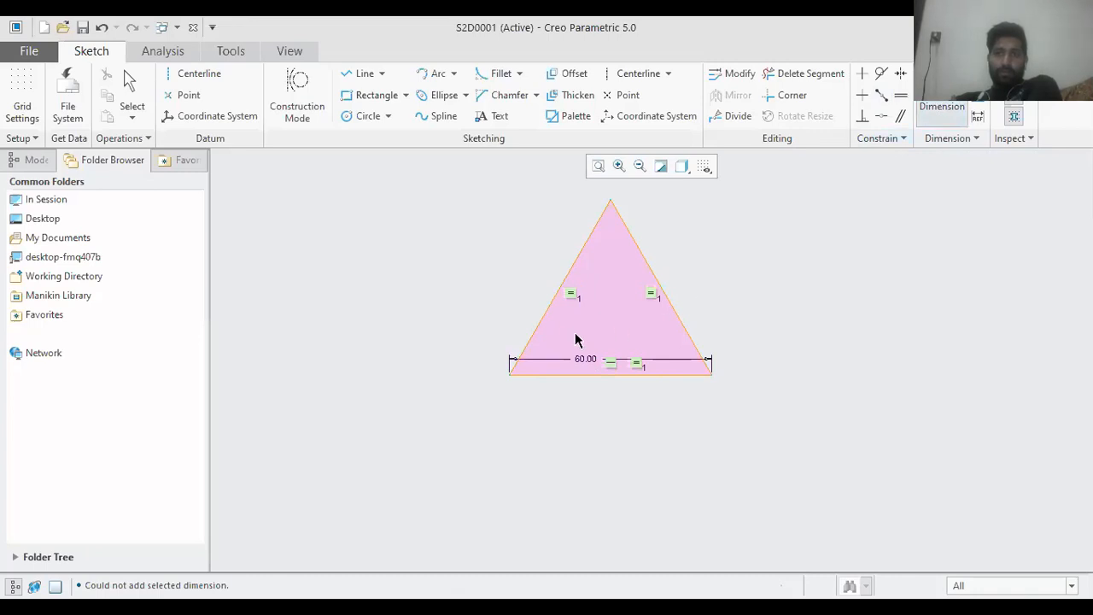
click(540, 318)
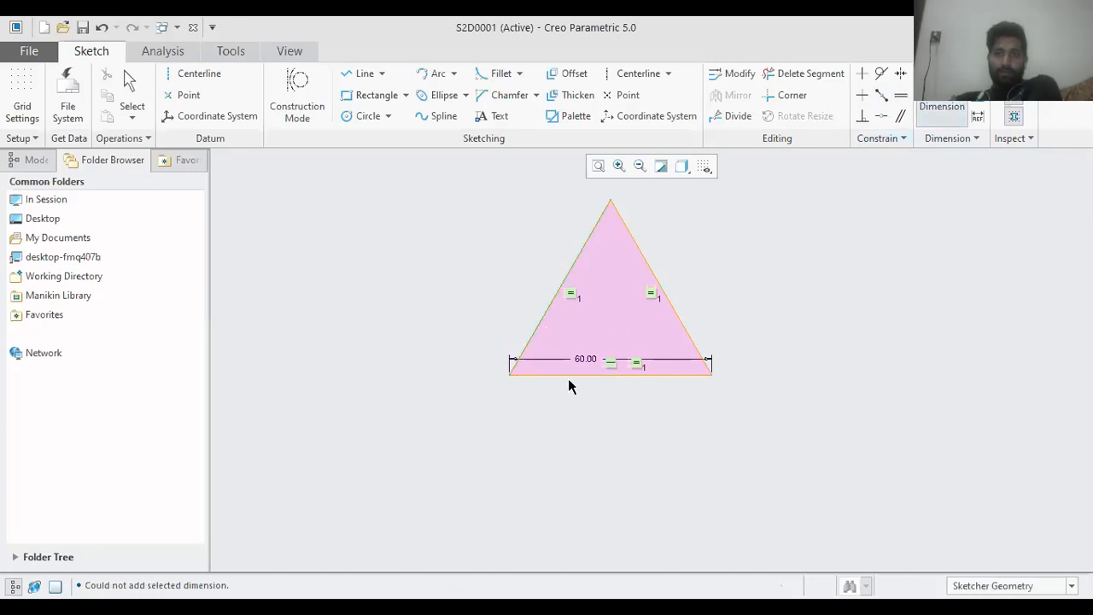
click(565, 374)
middle_click(569, 333)
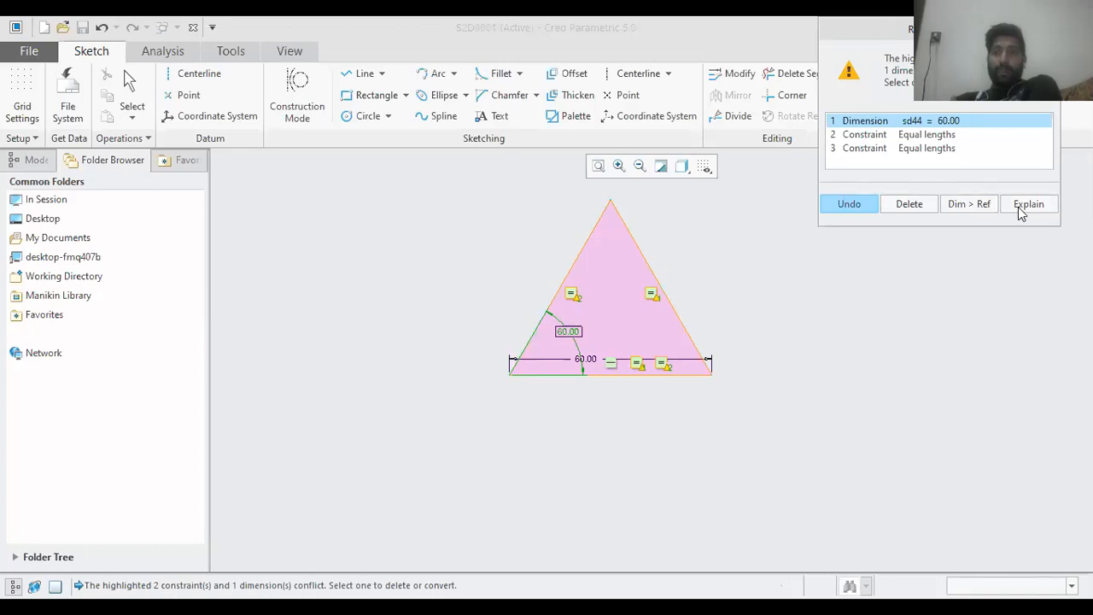
click(1046, 29)
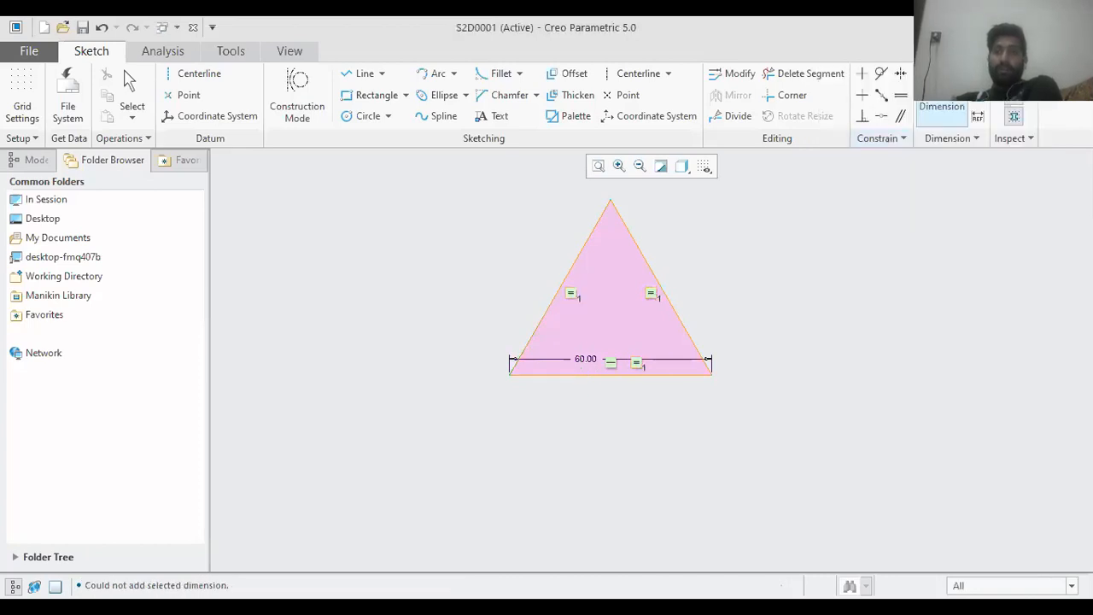
Step: Try to dimension the apex angle between the two sloping sides, and undo the conflicting dimension
middle_click(609, 267)
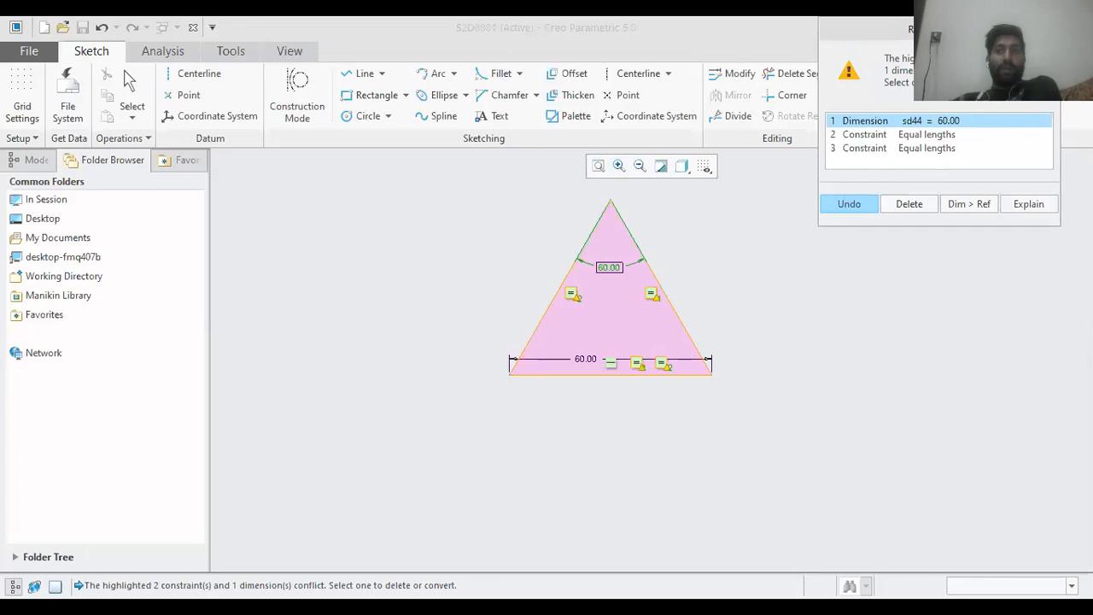
key(Return)
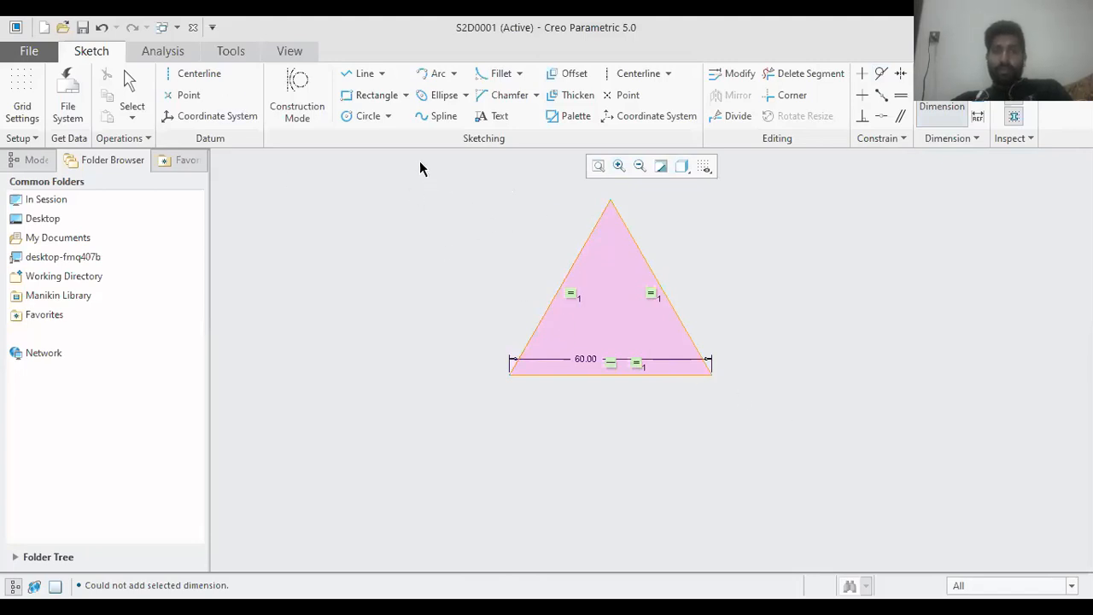
middle_click(383, 216)
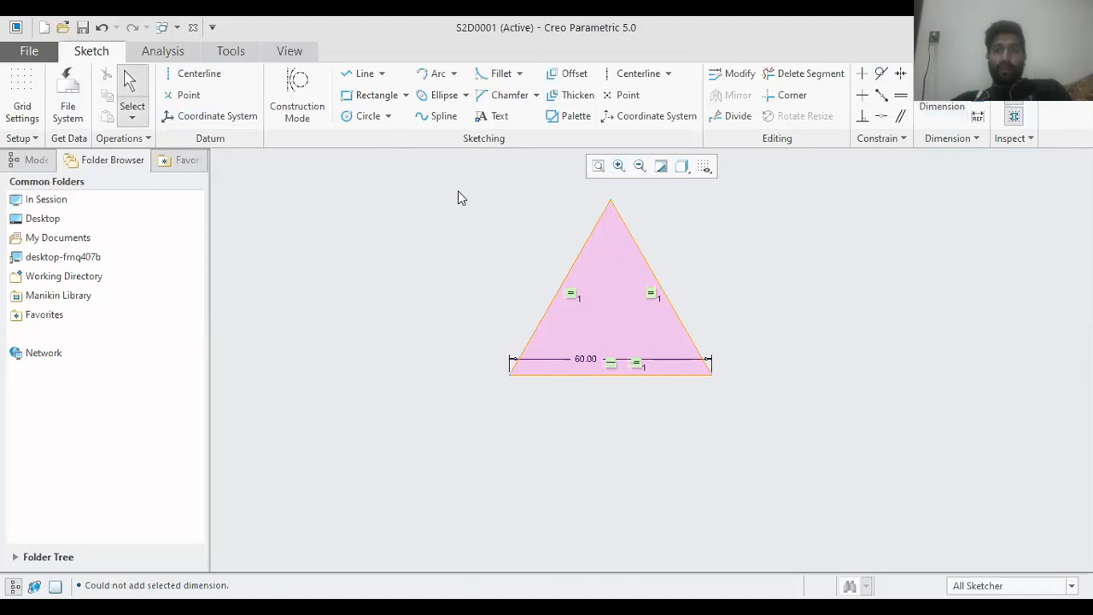
Step: Delete the entire triangle with its dimension and constraints from the sketch
mouse_move(420, 183)
mouse_down()
mouse_move(671, 376)
mouse_move(816, 437)
mouse_up()
key(Delete)
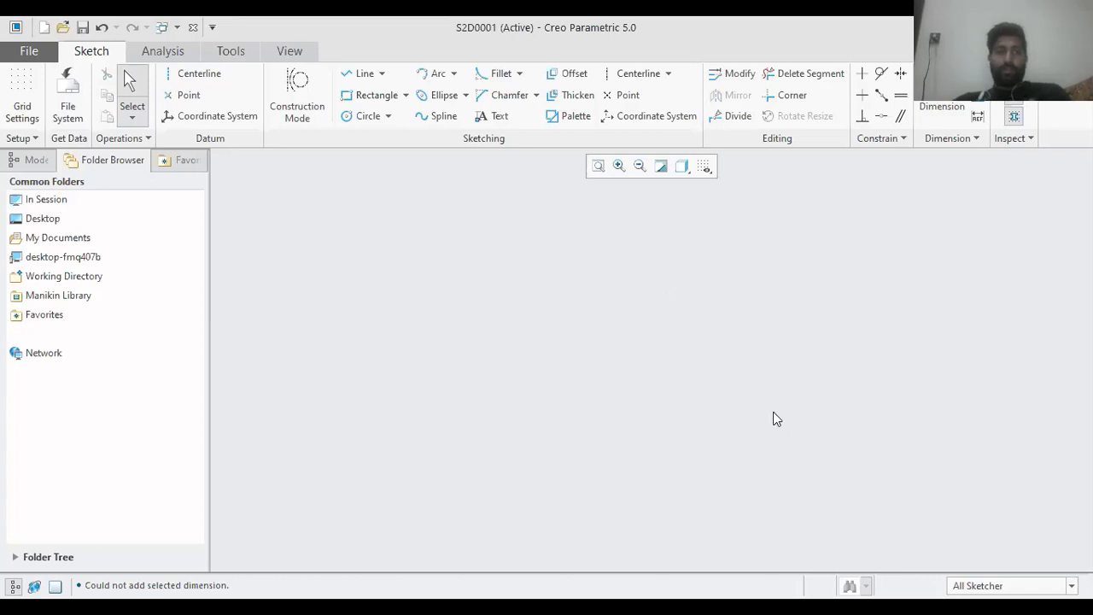
Step: Sketch a new closed triangle from lines with a horizontal base about 53 wide and its apex about 43 high
click(352, 75)
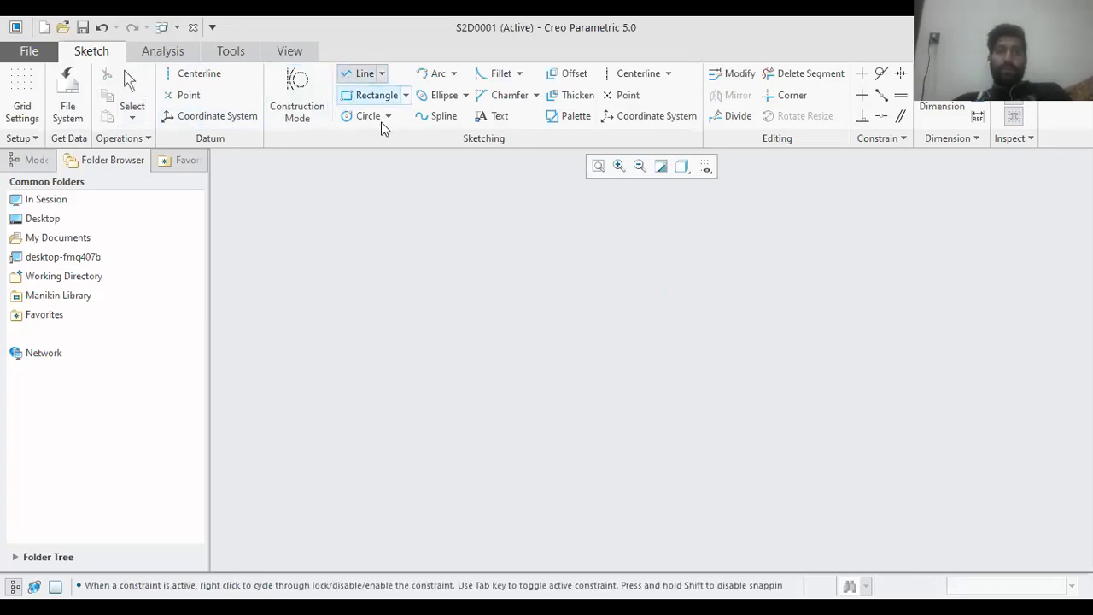
click(514, 344)
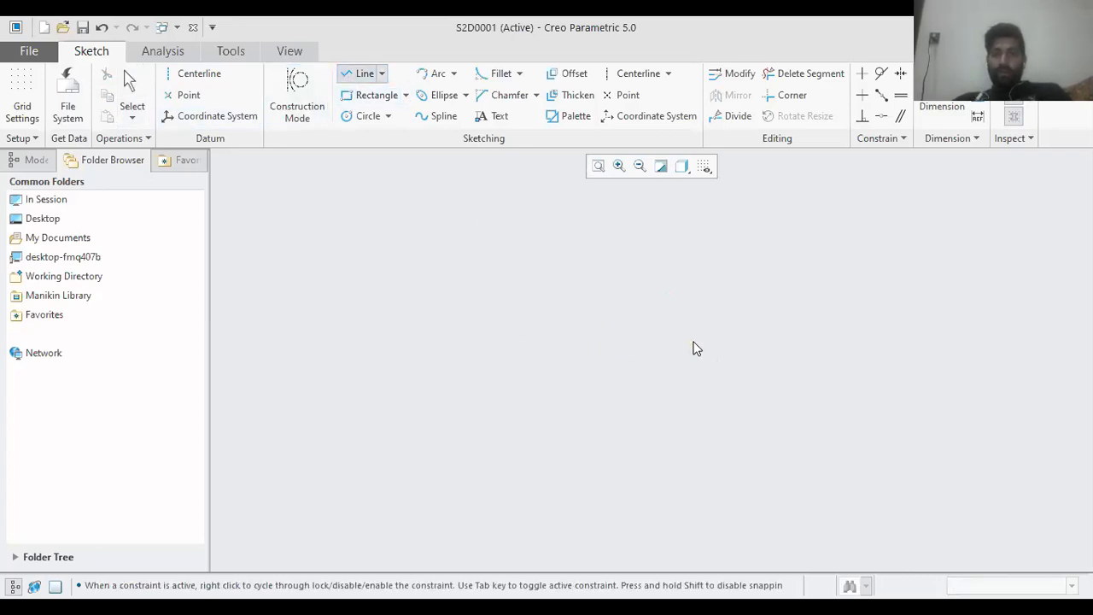
click(693, 343)
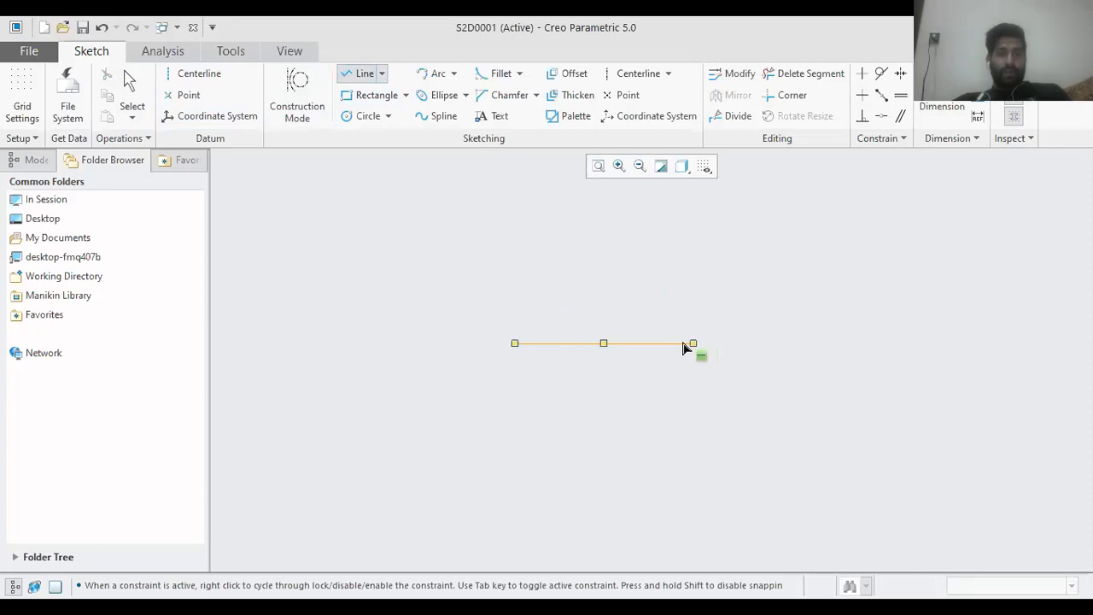
click(586, 199)
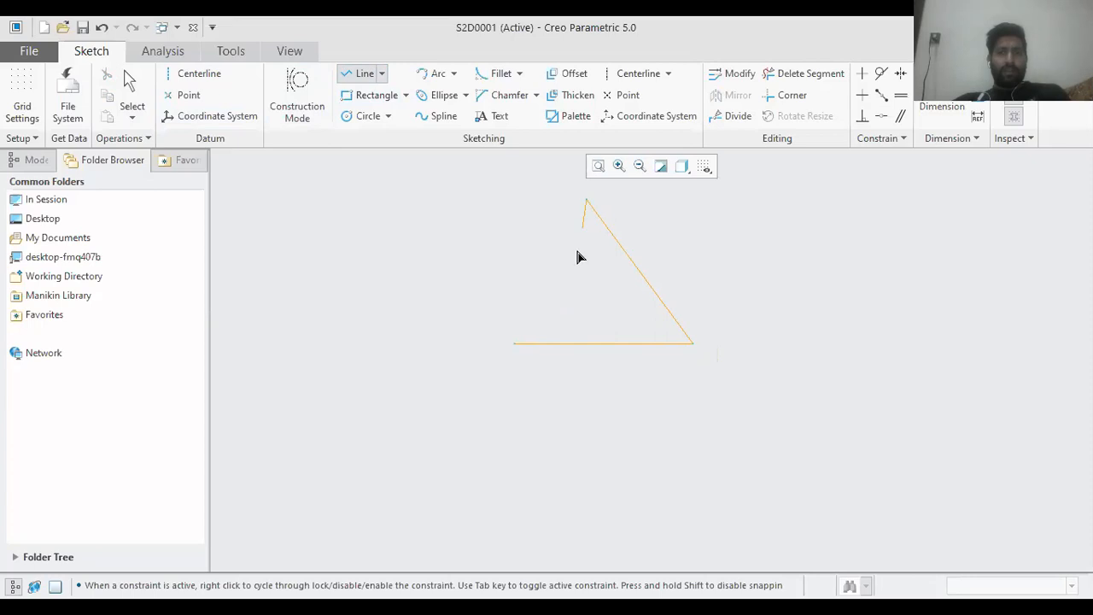
click(514, 343)
middle_click(805, 321)
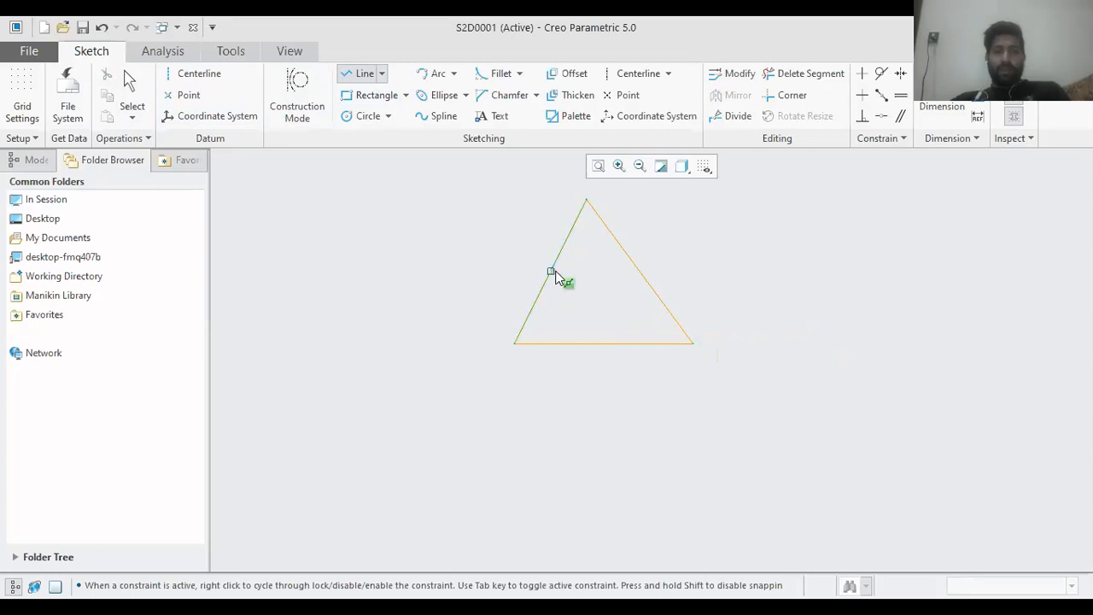
middle_click(553, 275)
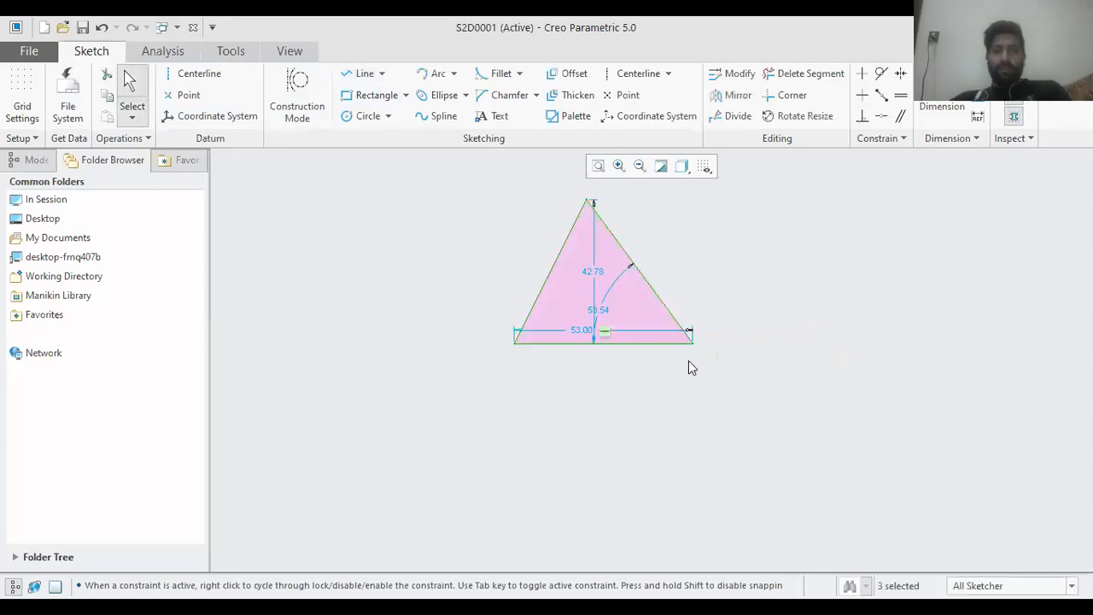
Step: Set the base length of the redrawn triangle to 60
double_click(579, 333)
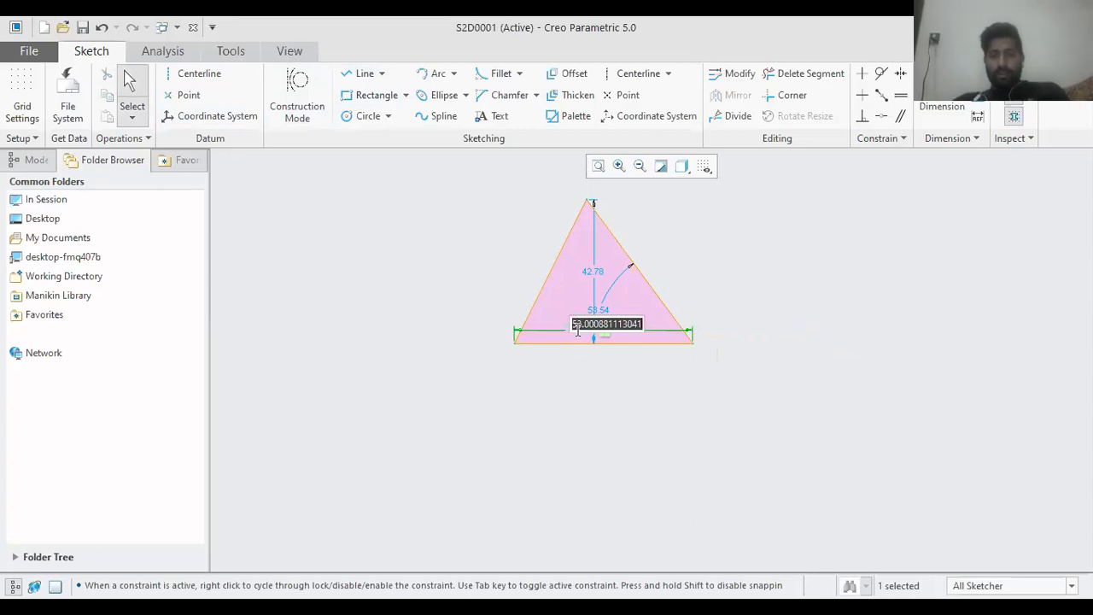
text(60)
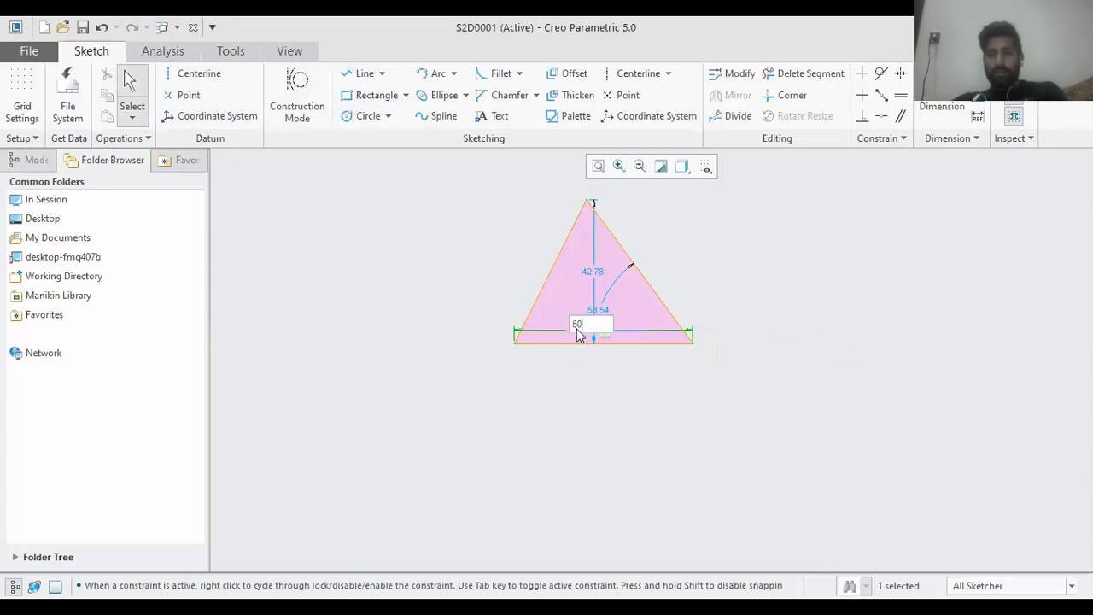
key(Return)
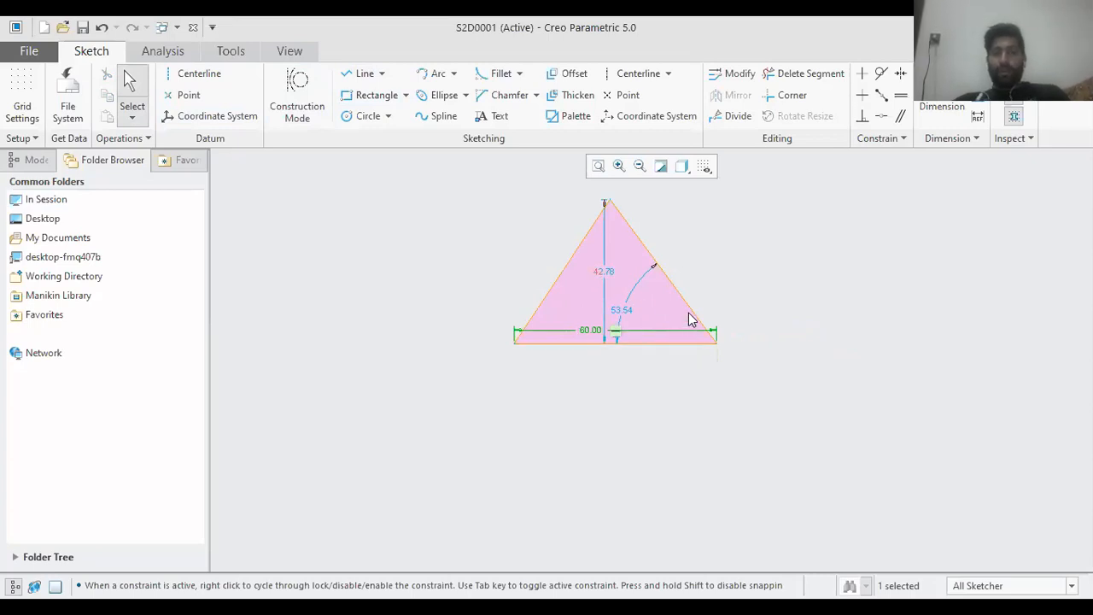
Step: Make the redrawn triangle equilateral by constraining its right and left sides to equal length with the base
click(901, 97)
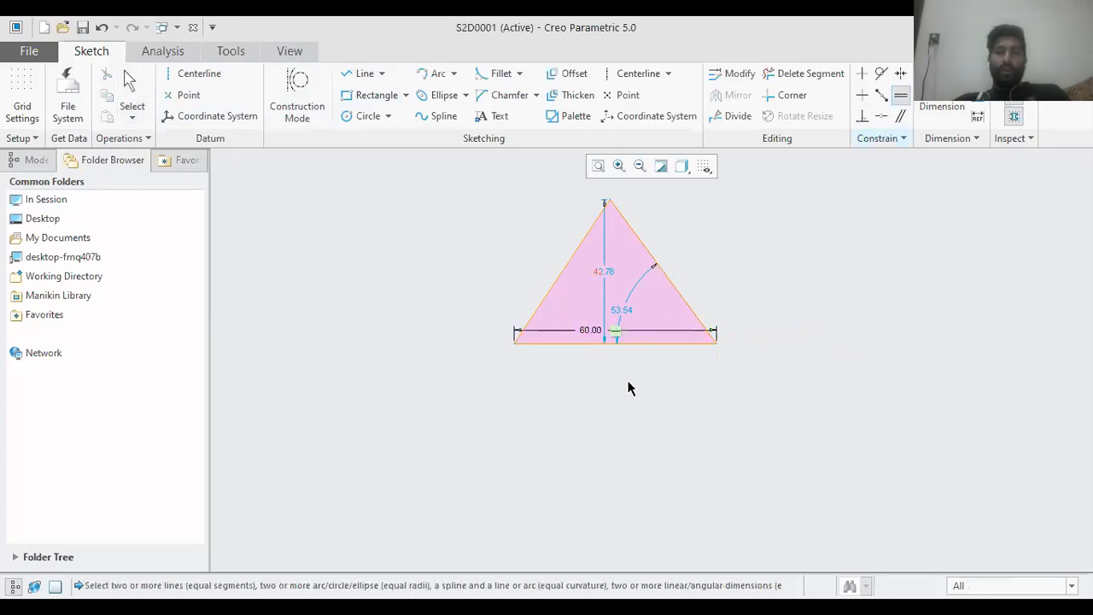
click(595, 343)
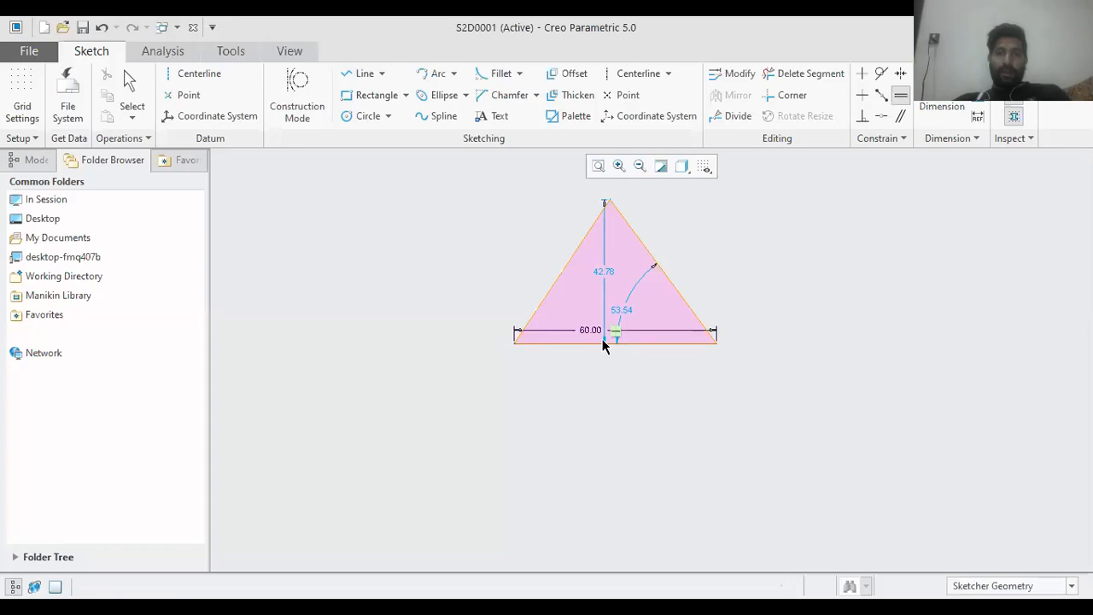
click(647, 257)
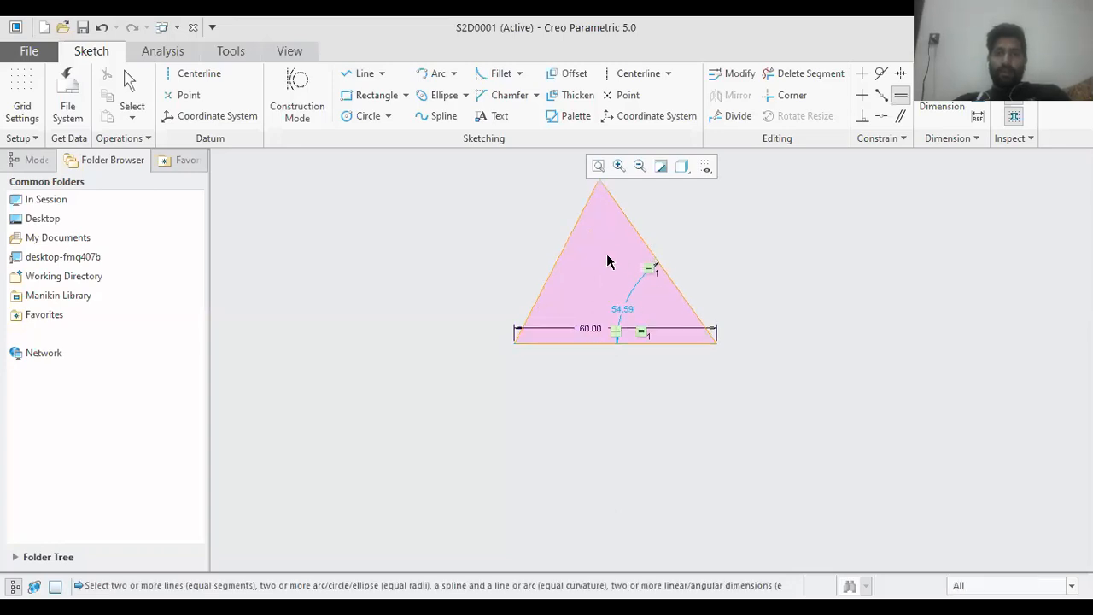
click(563, 253)
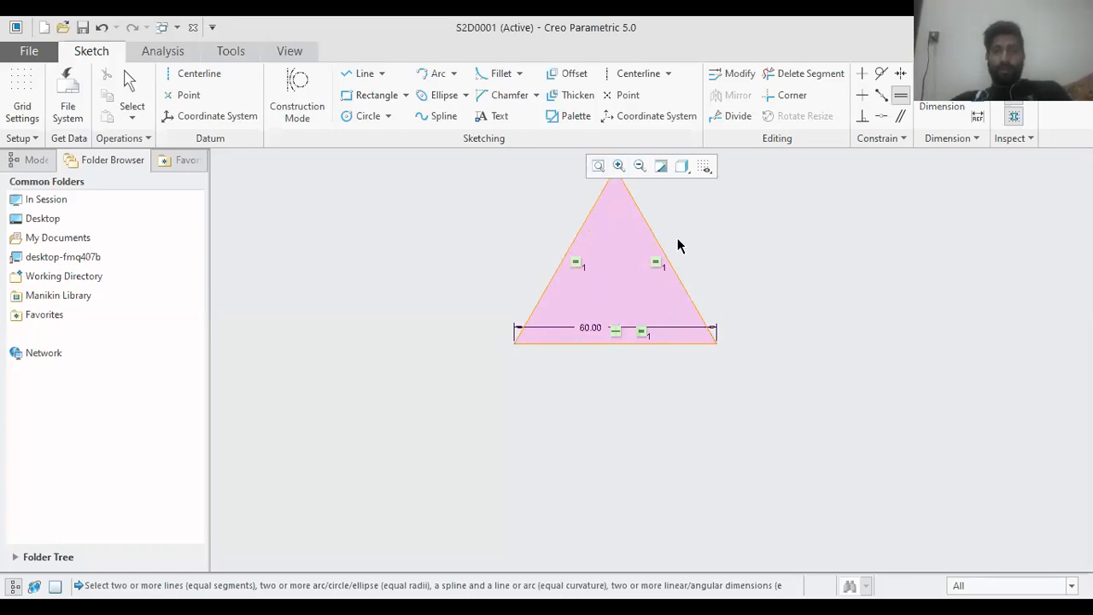
key(Escape)
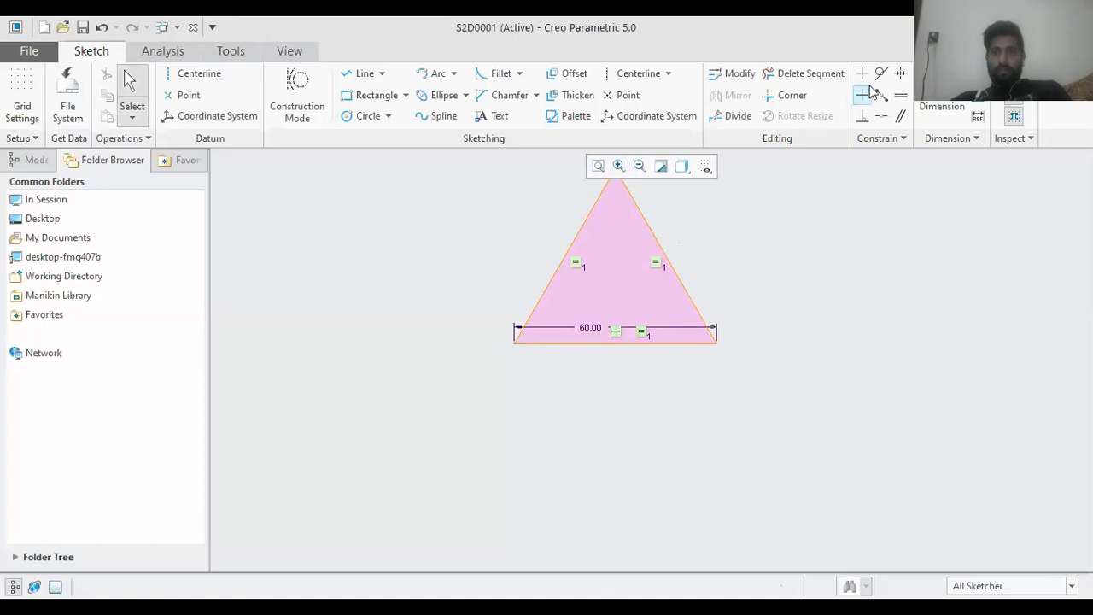
Step: Try to add an angle dimension between the triangle's left side and its base
click(942, 110)
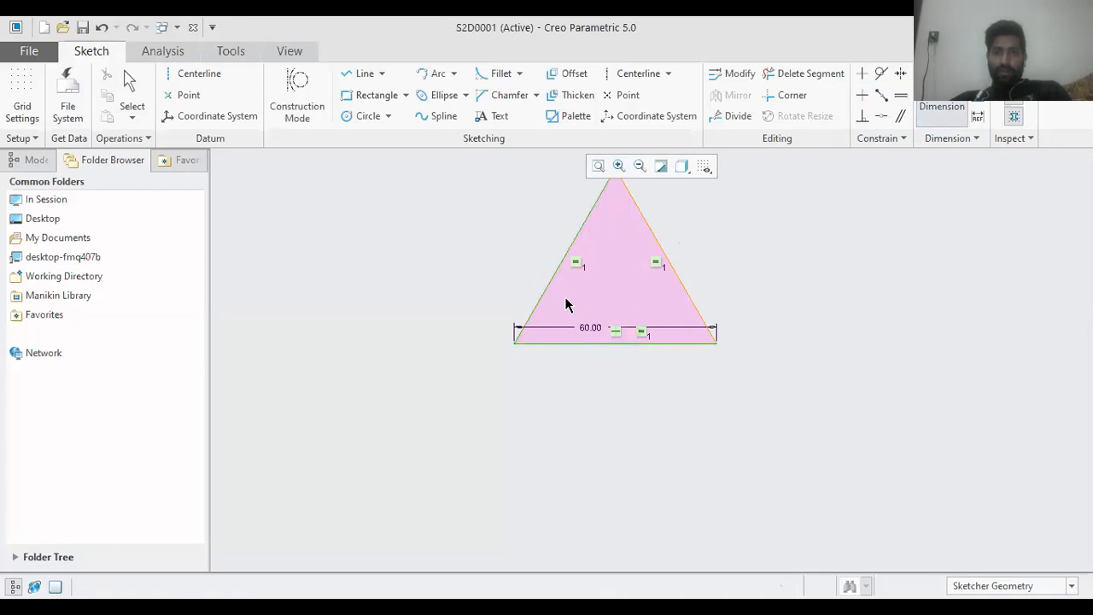
middle_click(565, 301)
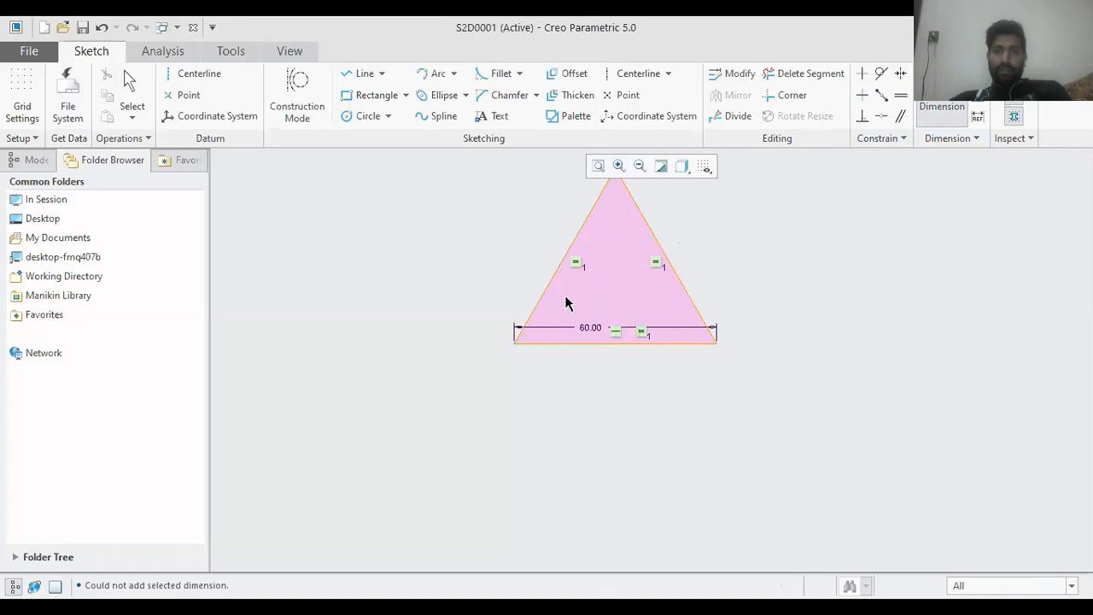
click(928, 109)
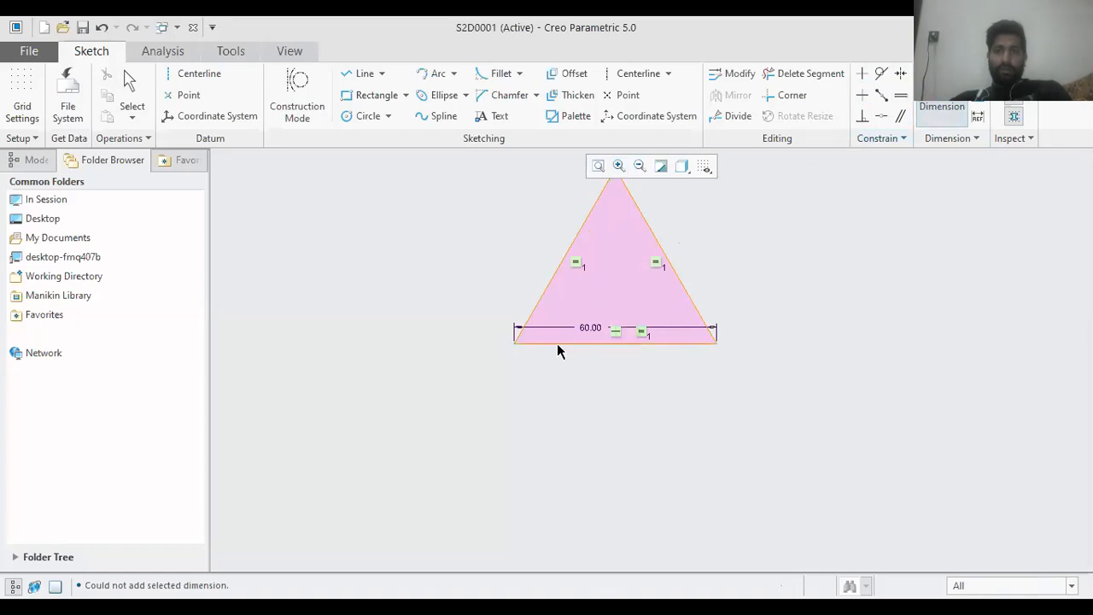
click(544, 292)
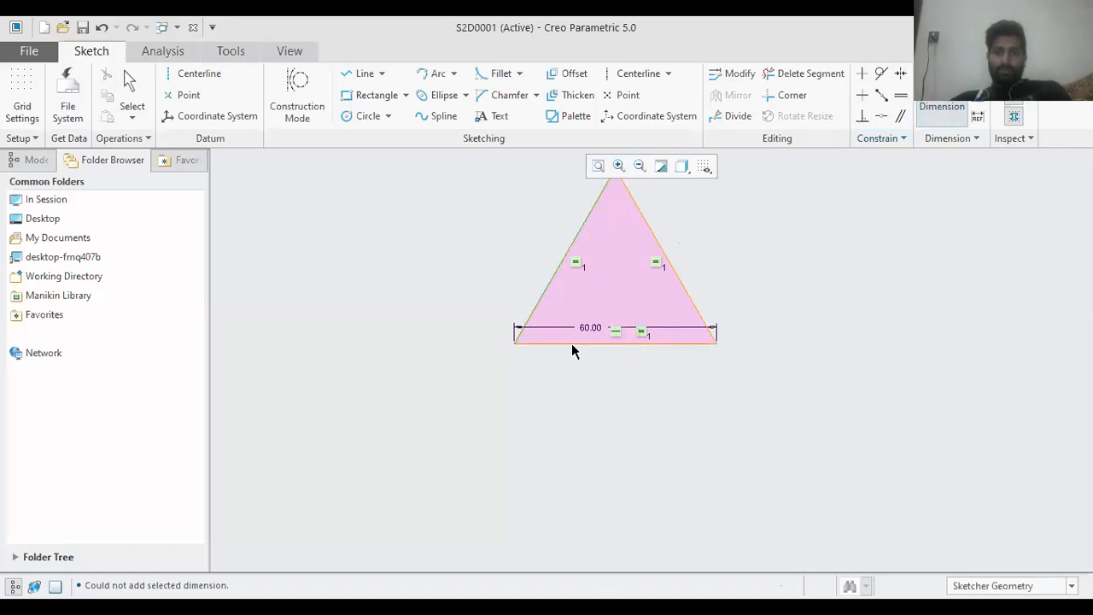
click(566, 297)
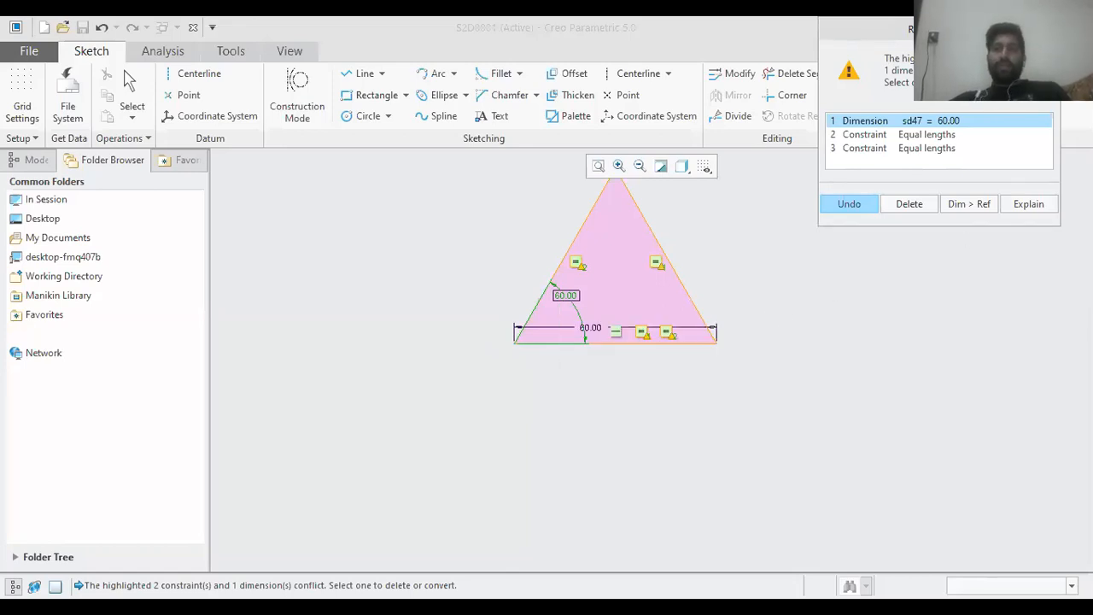
key(Return)
scroll(582, 250, down, 3)
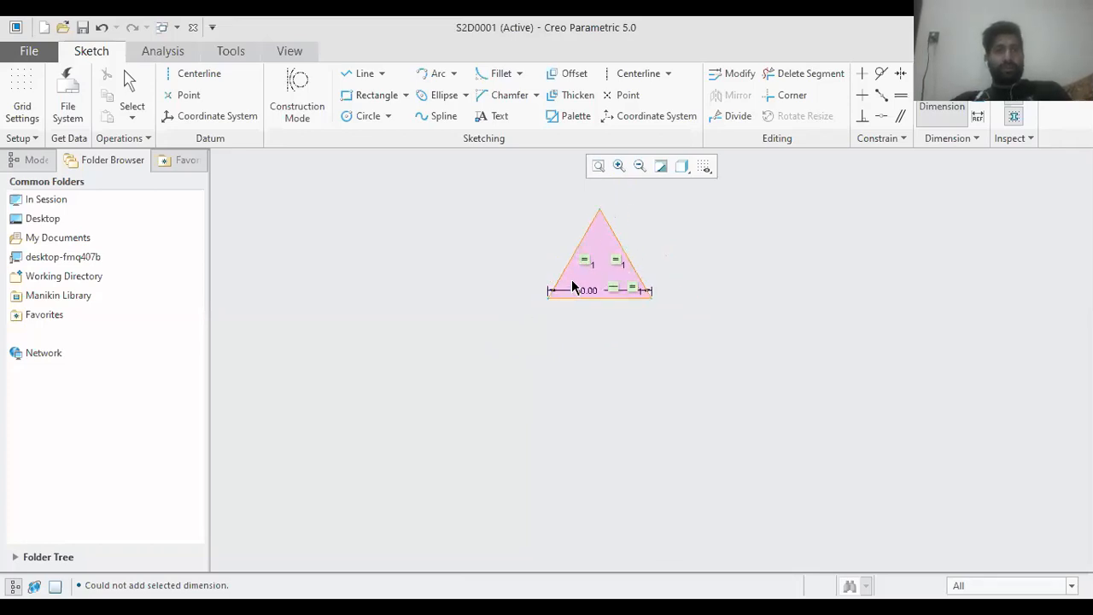
scroll(588, 273, up, 2)
scroll(588, 268, down, 2)
scroll(588, 261, up, 2)
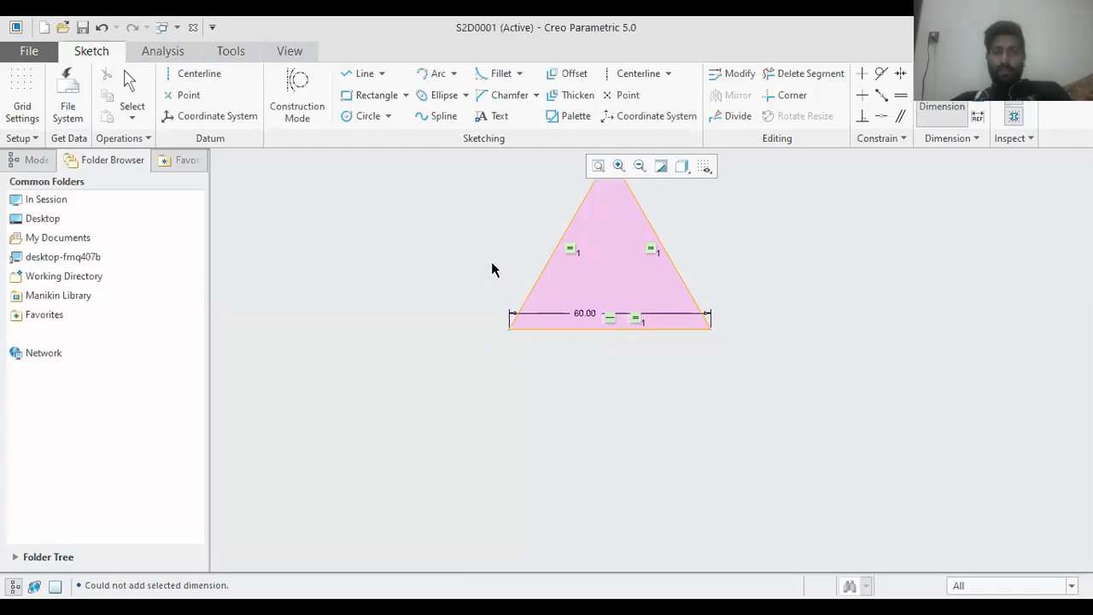
middle_drag(491, 273, 484, 327)
mouse_move(483, 328)
middle_down()
mouse_move(442, 312)
mouse_move(384, 348)
mouse_move(595, 322)
mouse_move(614, 346)
middle_up()
mouse_move(633, 343)
middle_down()
mouse_move(503, 341)
mouse_move(378, 383)
mouse_move(583, 324)
mouse_move(451, 322)
mouse_move(541, 341)
mouse_move(478, 361)
mouse_move(444, 424)
mouse_move(413, 416)
mouse_move(428, 486)
mouse_move(511, 382)
middle_up()
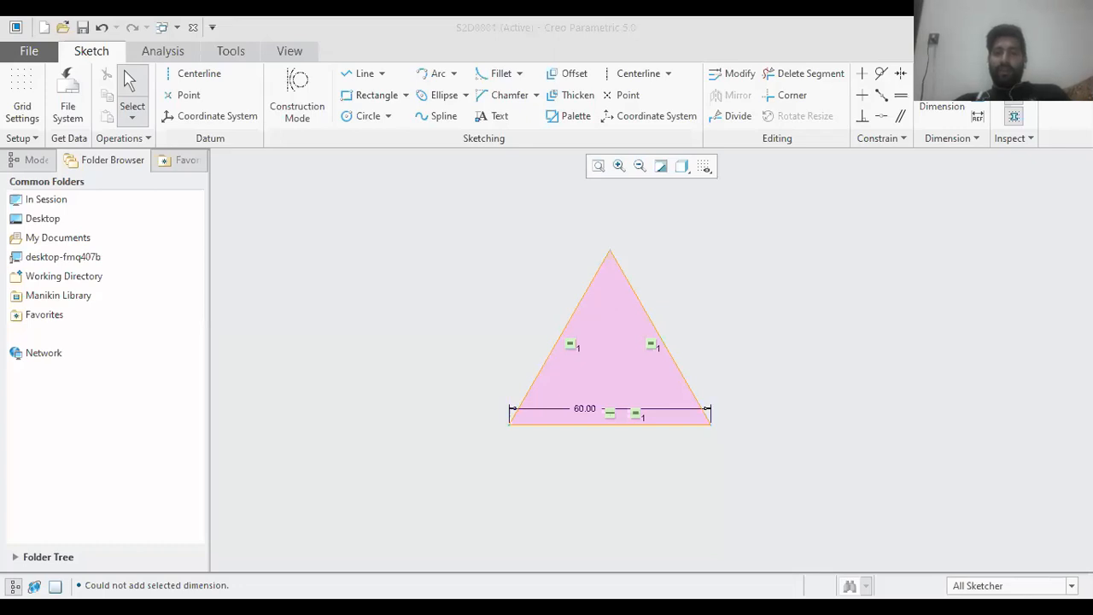
Step: Switch to Windows Photo Viewer to check the reference drawing 2.JPG, and return to the sketch in Creo Parametric
click(708, 587)
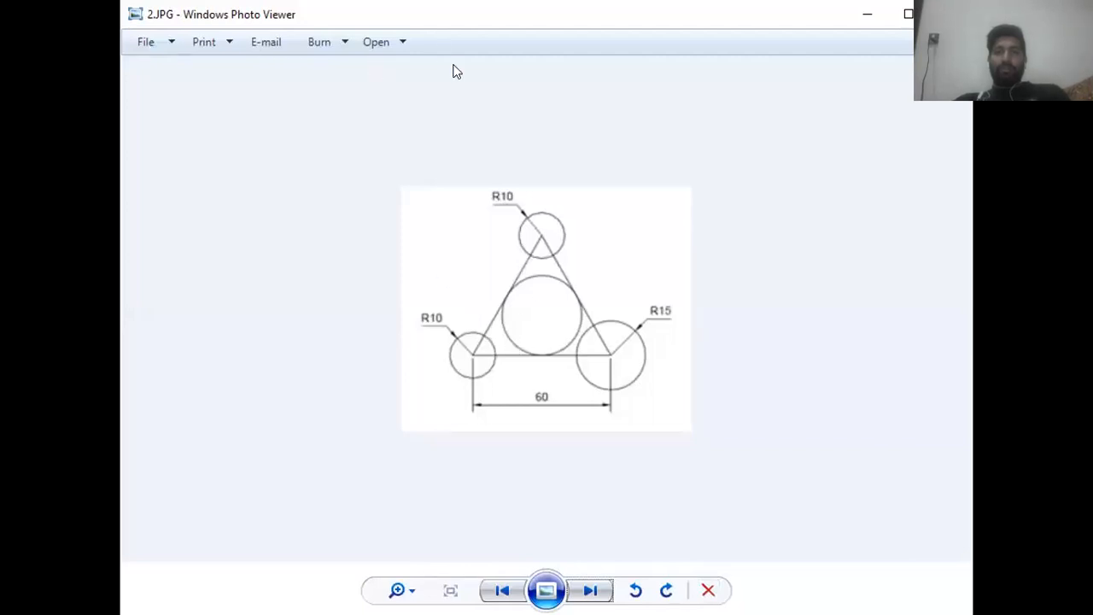
key(alt+Tab)
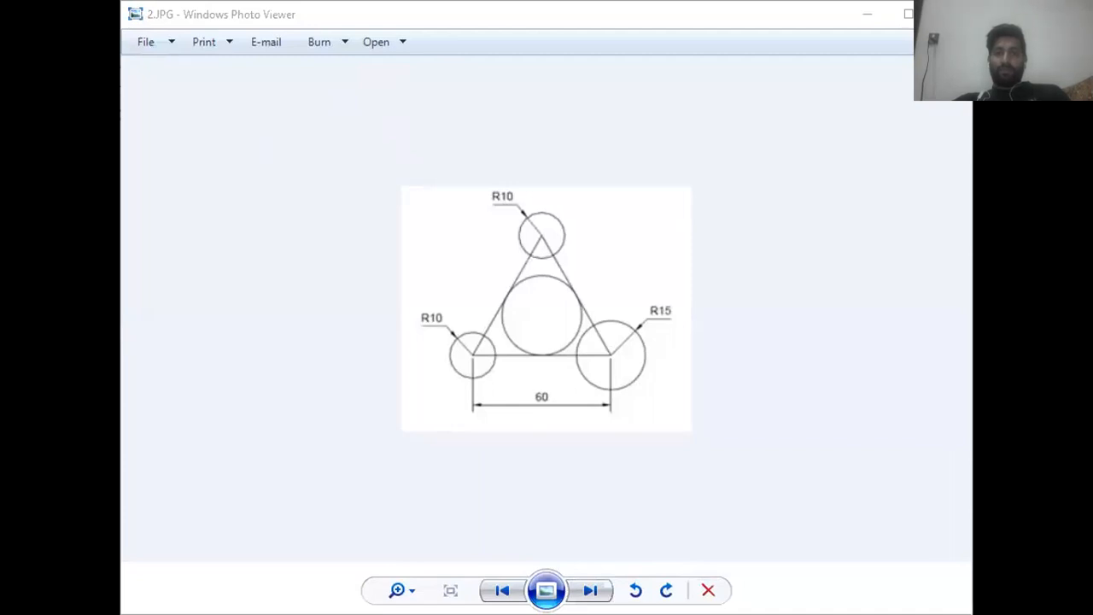
key(alt+Tab)
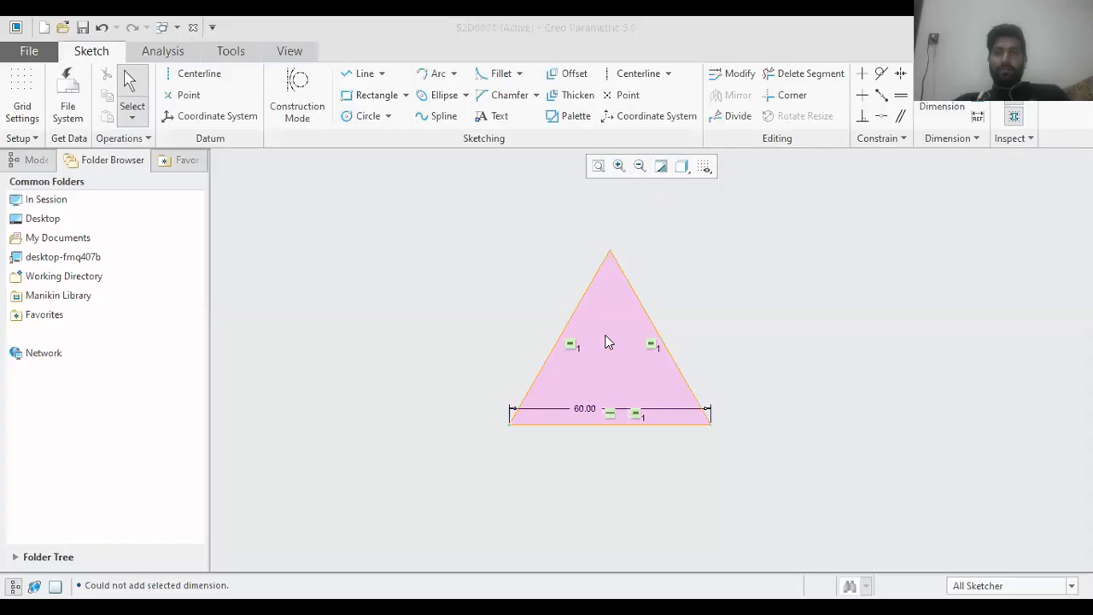
Step: Sketch circles centred on the triangle's vertices, about 22 in diameter at the apex, 25 at the left corner and 30 at the right corner
click(362, 116)
click(610, 251)
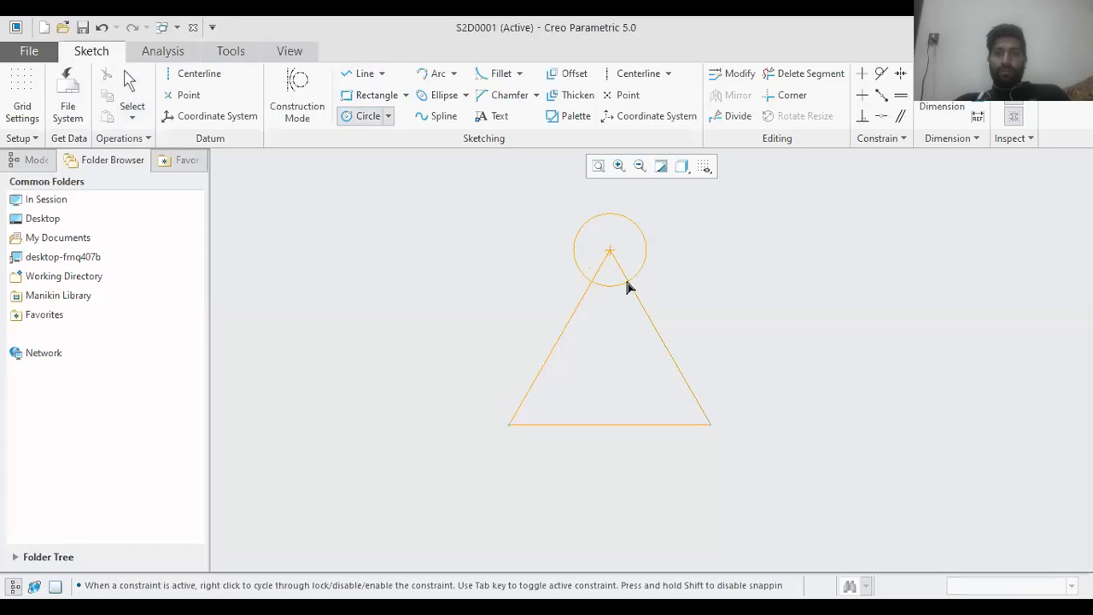
click(510, 425)
click(552, 434)
click(710, 425)
click(660, 429)
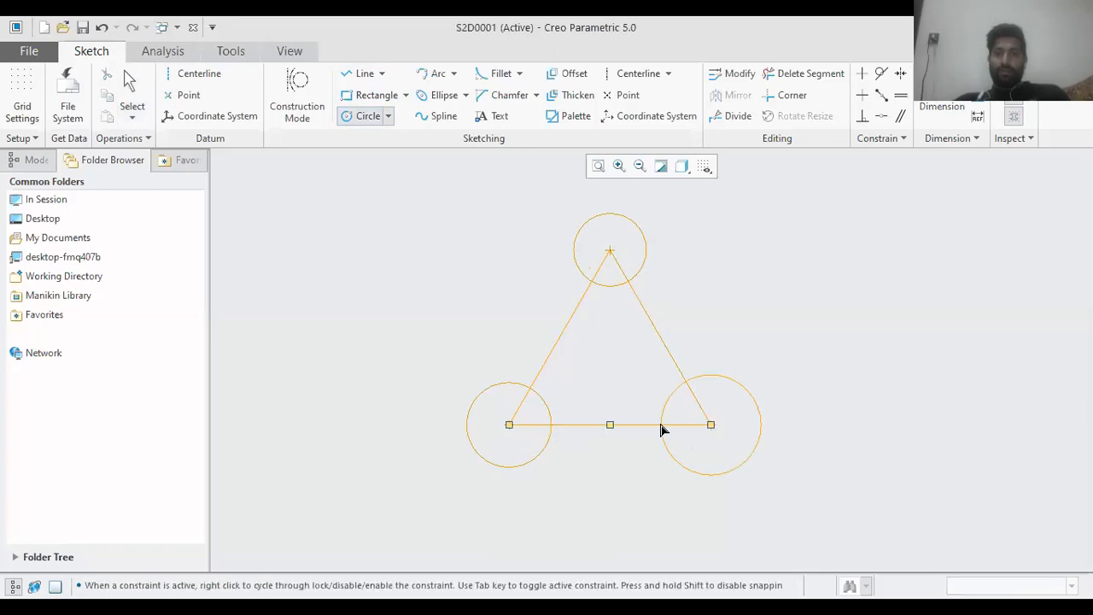
middle_click(757, 385)
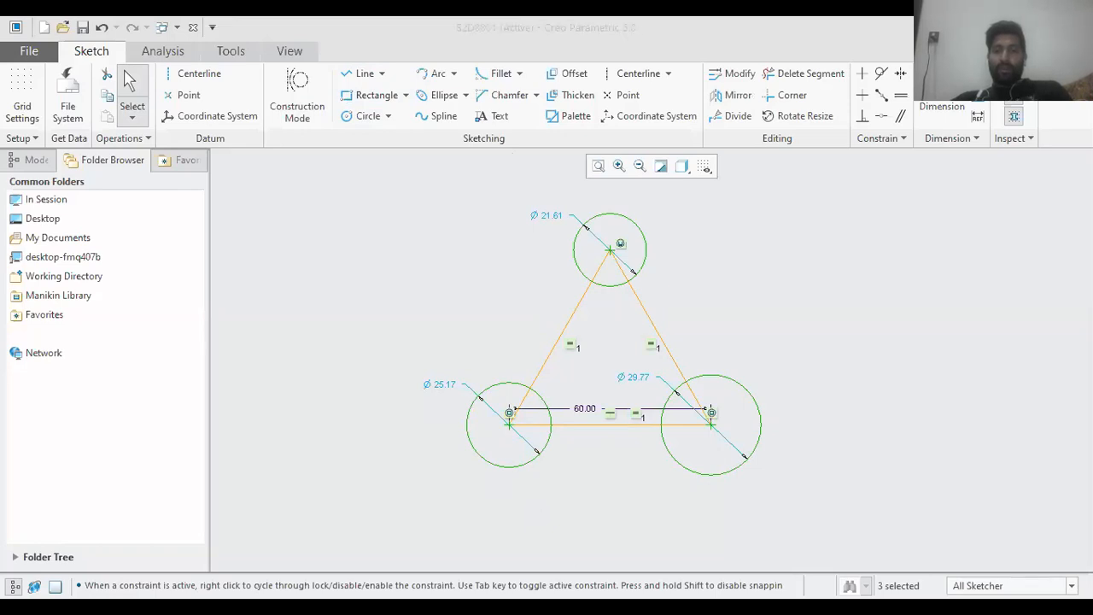
Step: Set the diameter of the circle at the triangle's left corner to 20
key(alt+Tab)
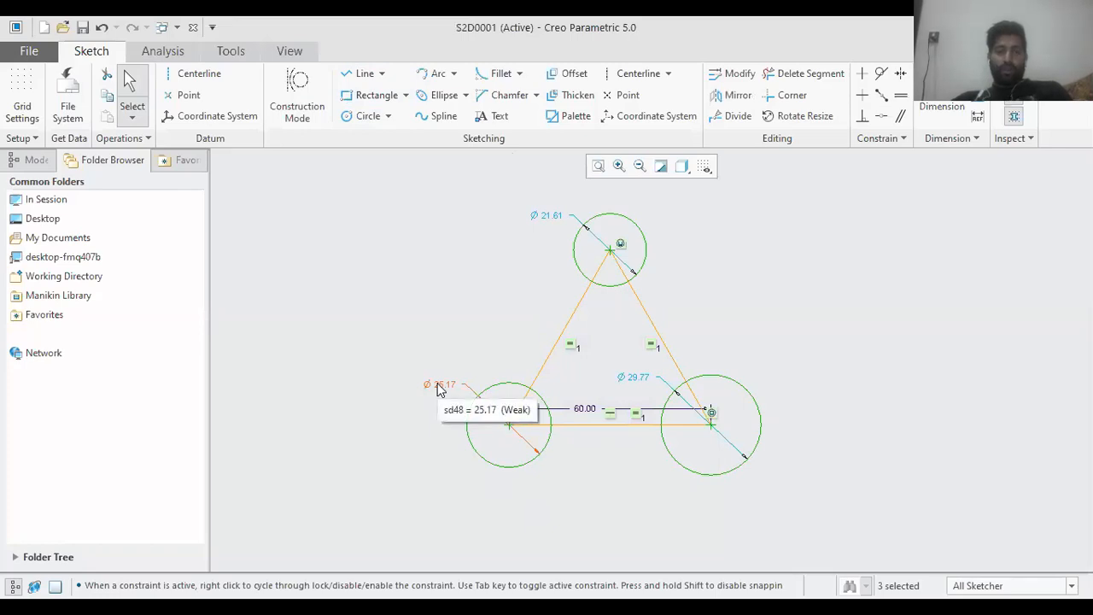
double_click(439, 386)
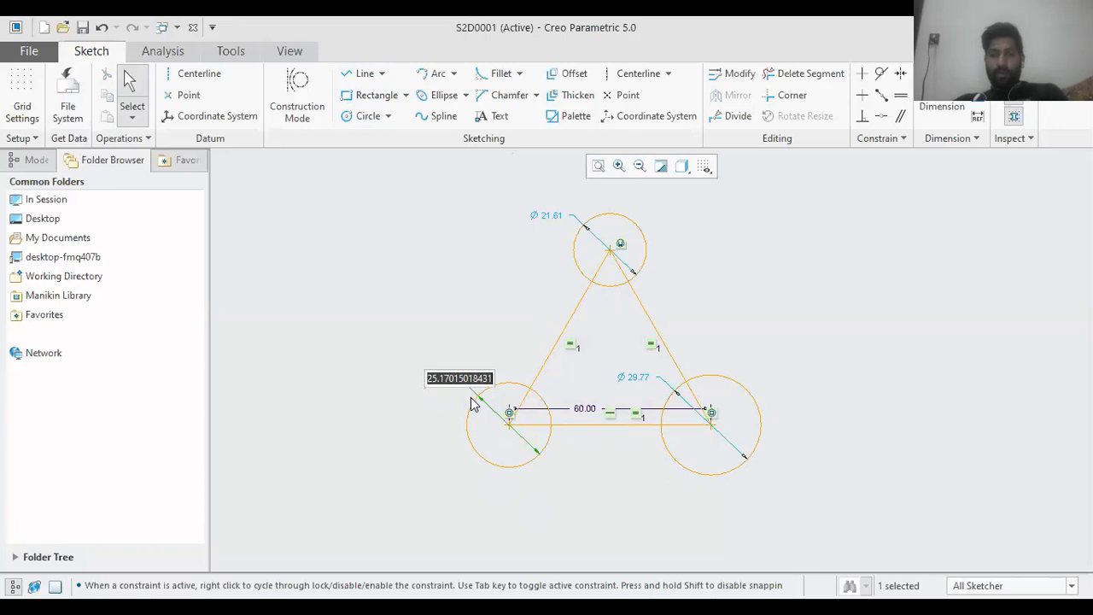
text(20)
key(Return)
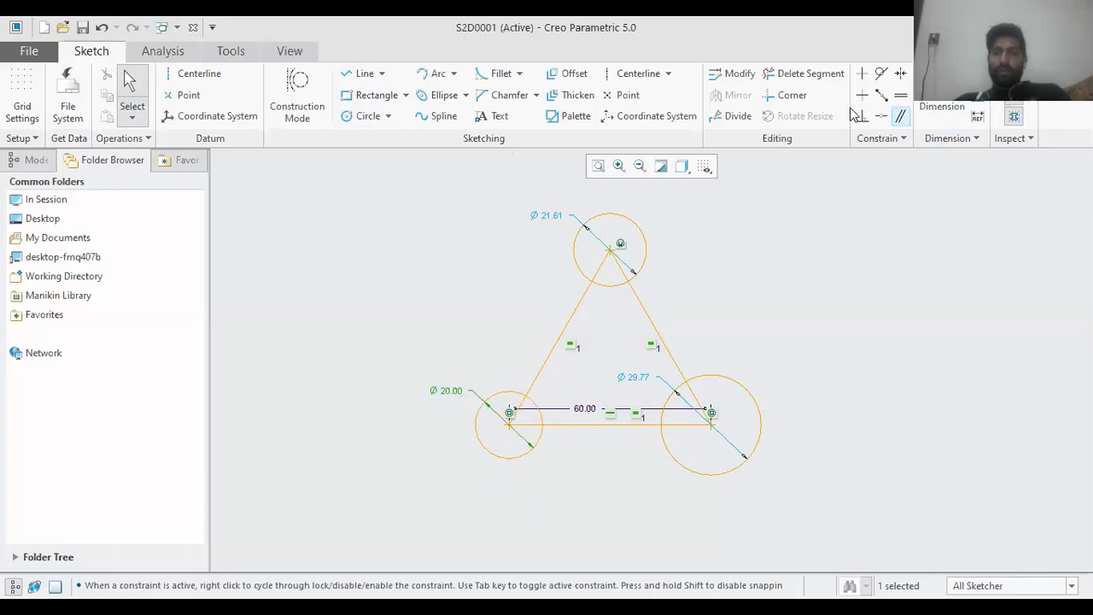
Step: Constrain the apex circle to the same radius as the left corner circle with an Equal constraint
click(901, 95)
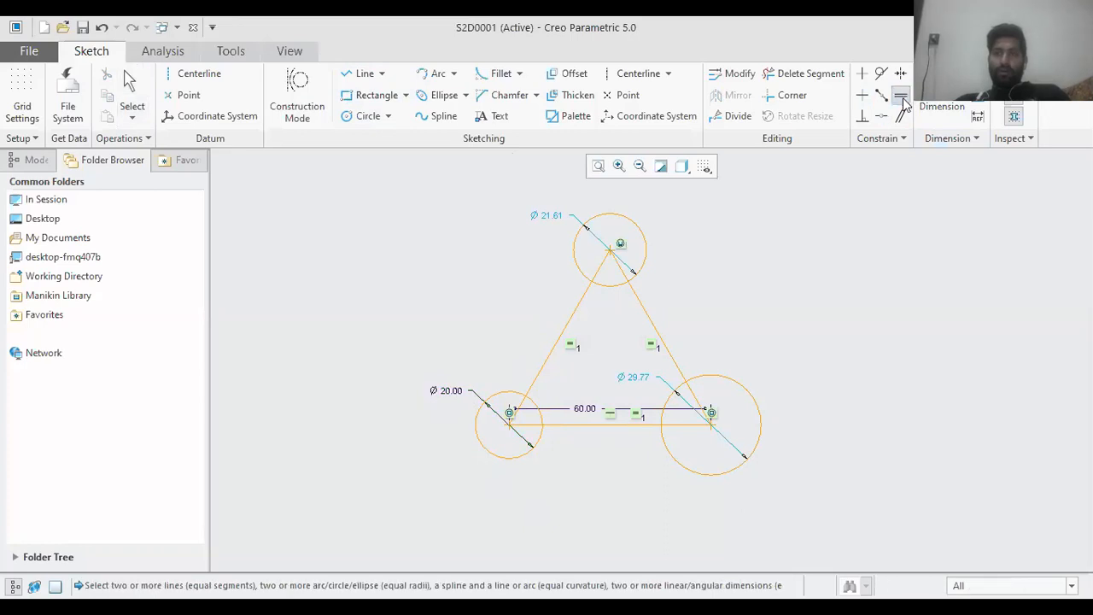
click(512, 393)
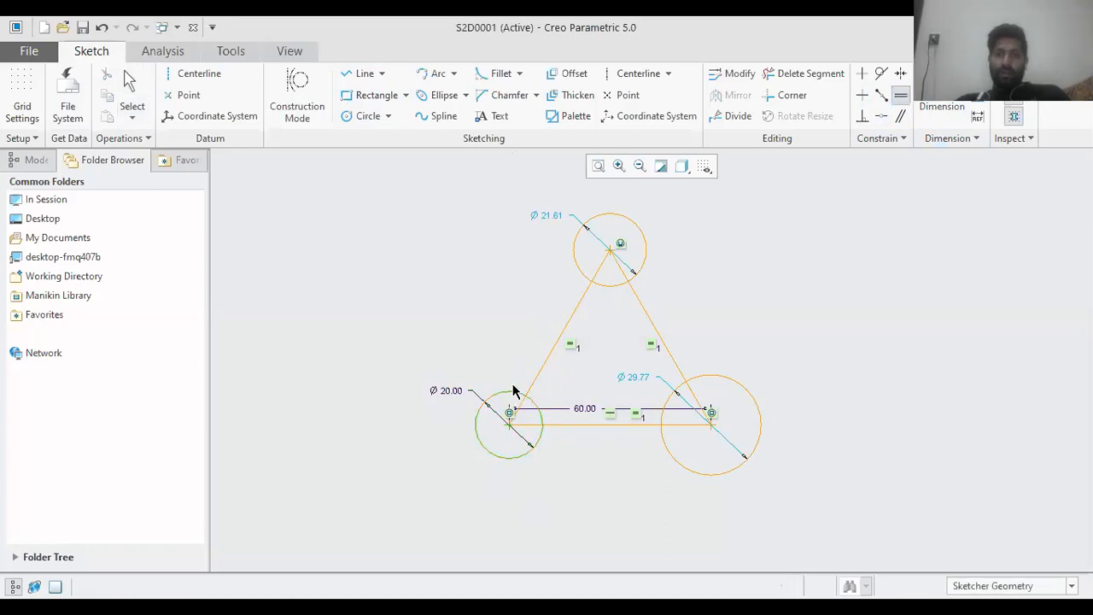
click(576, 268)
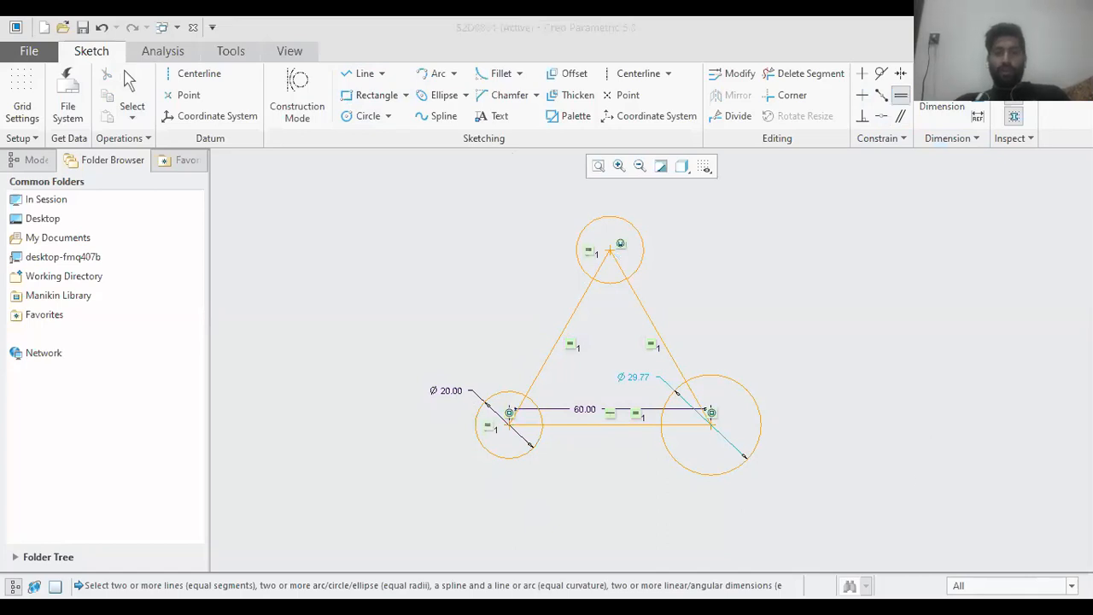
Step: Check the reference drawing and set the diameter of the circle at the triangle's right corner to 30
key(alt+Tab)
key(alt+Tab)
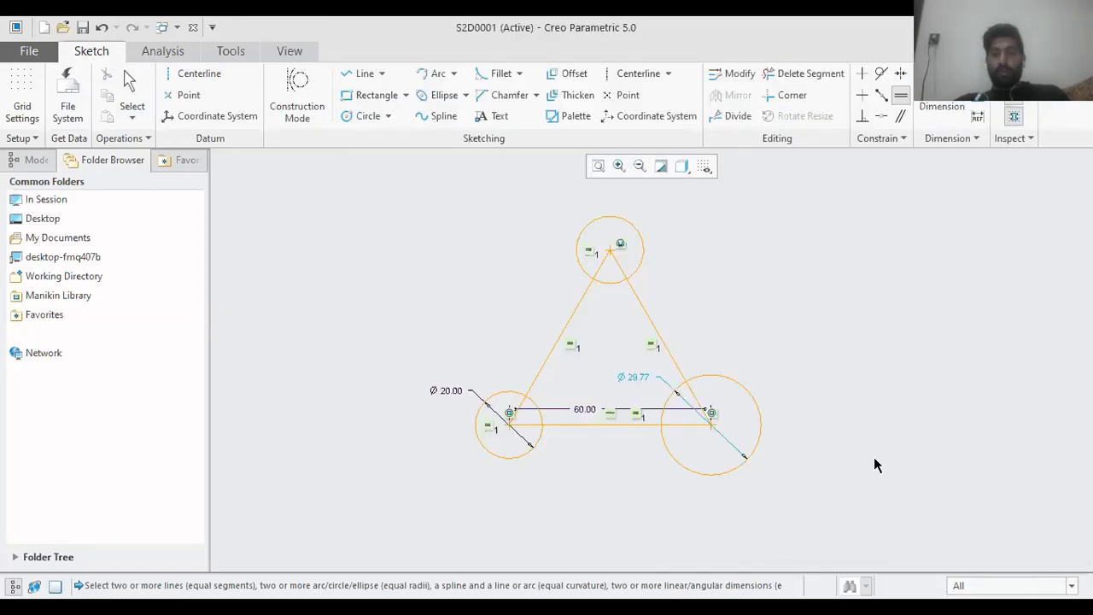
click(624, 378)
click(634, 377)
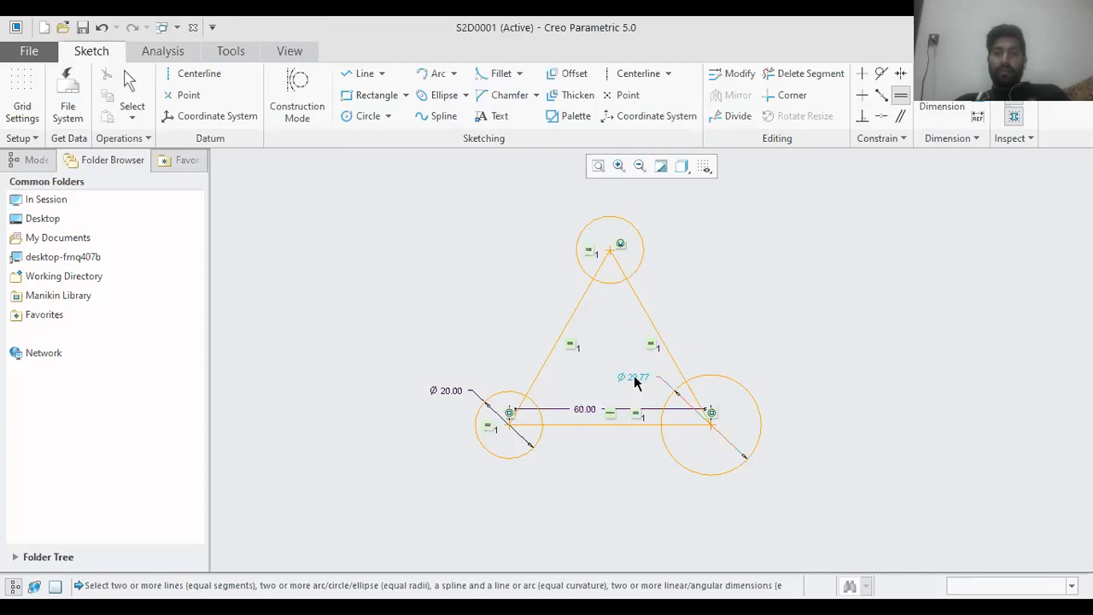
middle_click(688, 392)
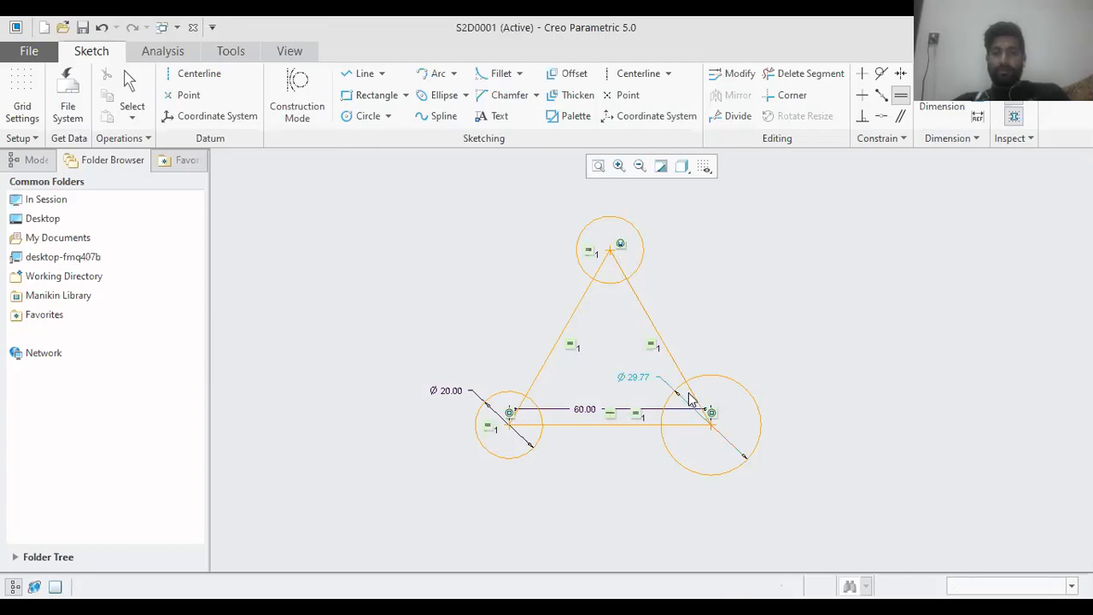
double_click(638, 378)
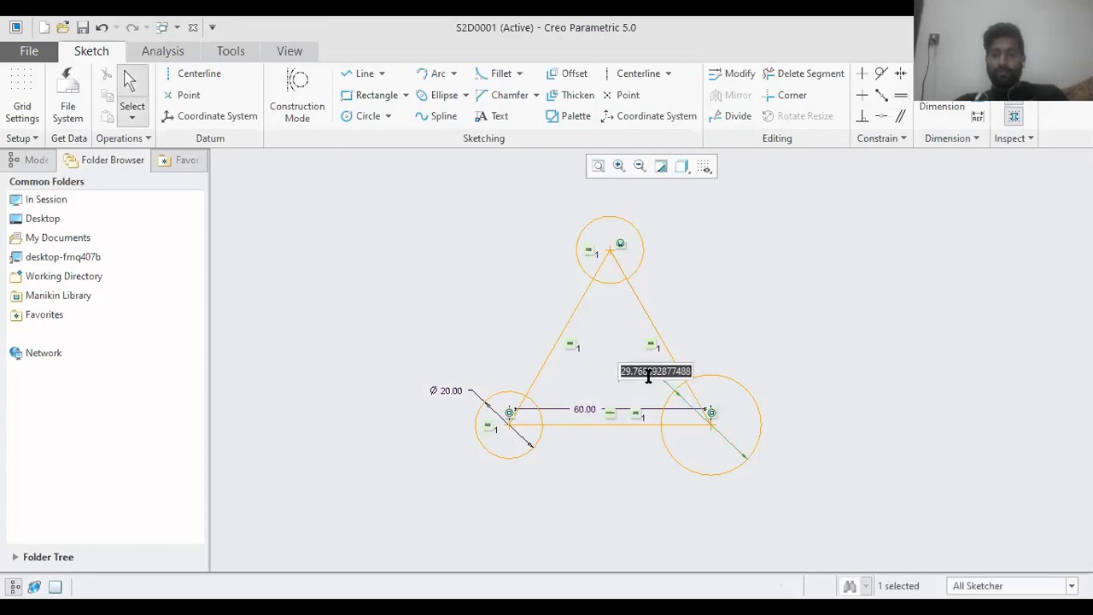
click(594, 608)
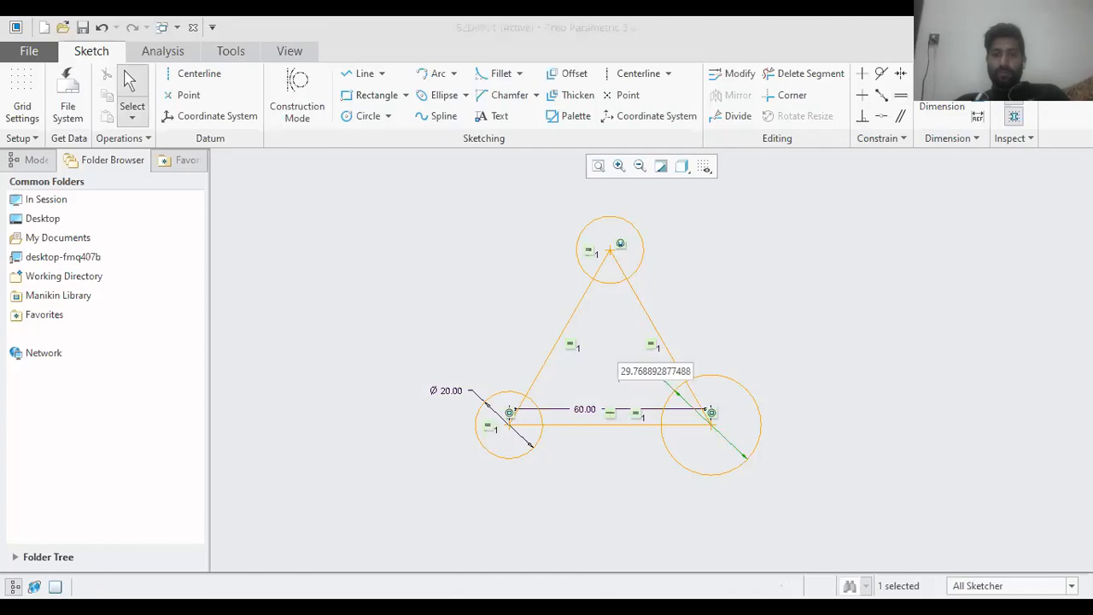
click(594, 608)
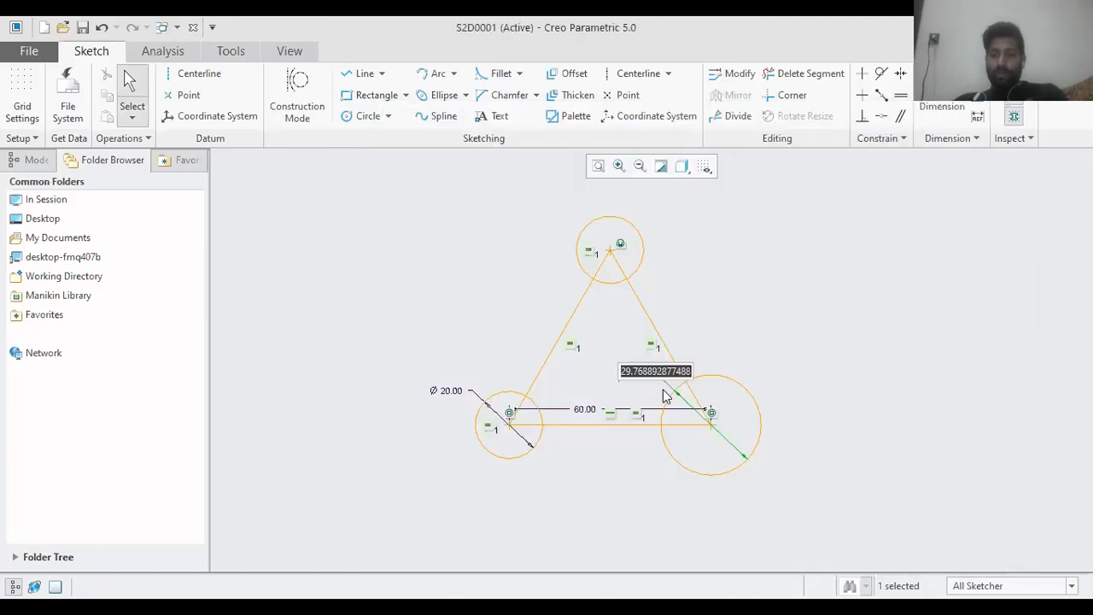
text(30)
key(Return)
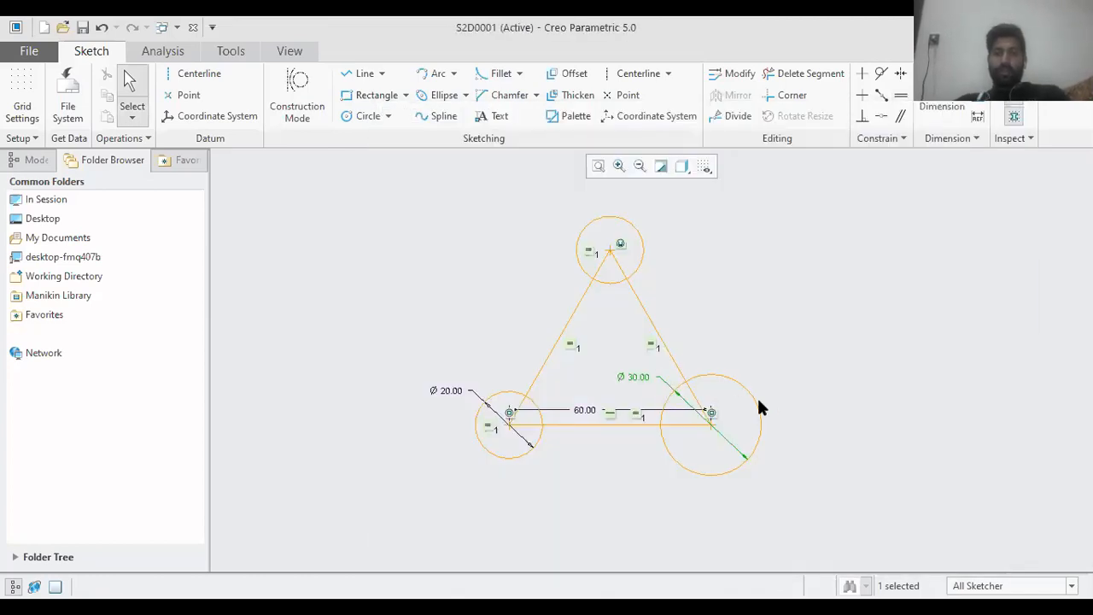
click(780, 461)
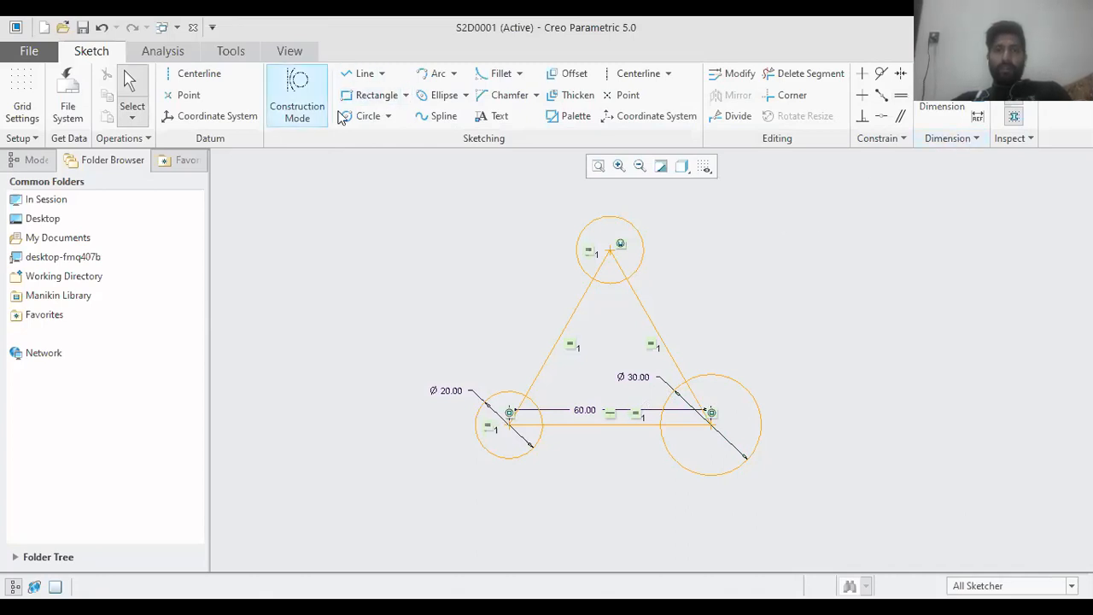
Step: Sketch a 3 Tangent circle inside the triangle, touching its left side, right side and base
click(387, 117)
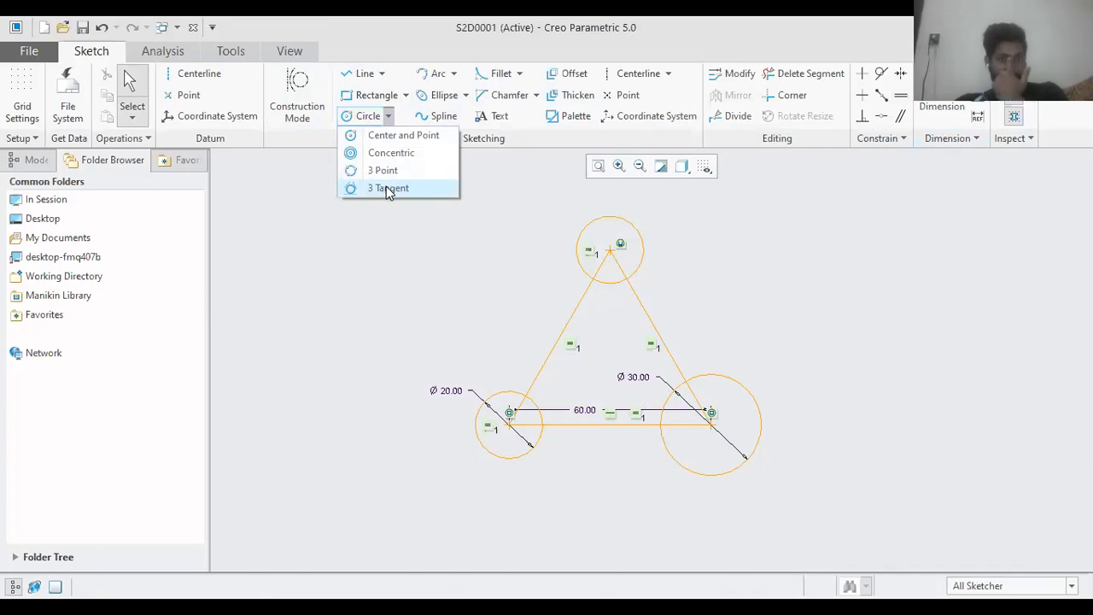
click(387, 188)
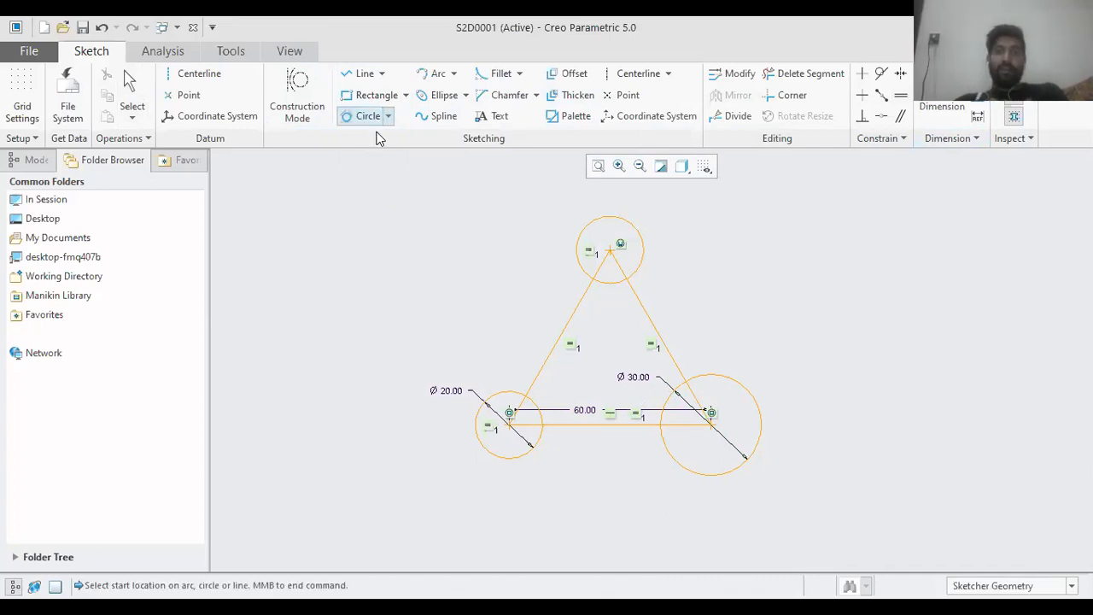
click(559, 341)
click(654, 335)
click(606, 422)
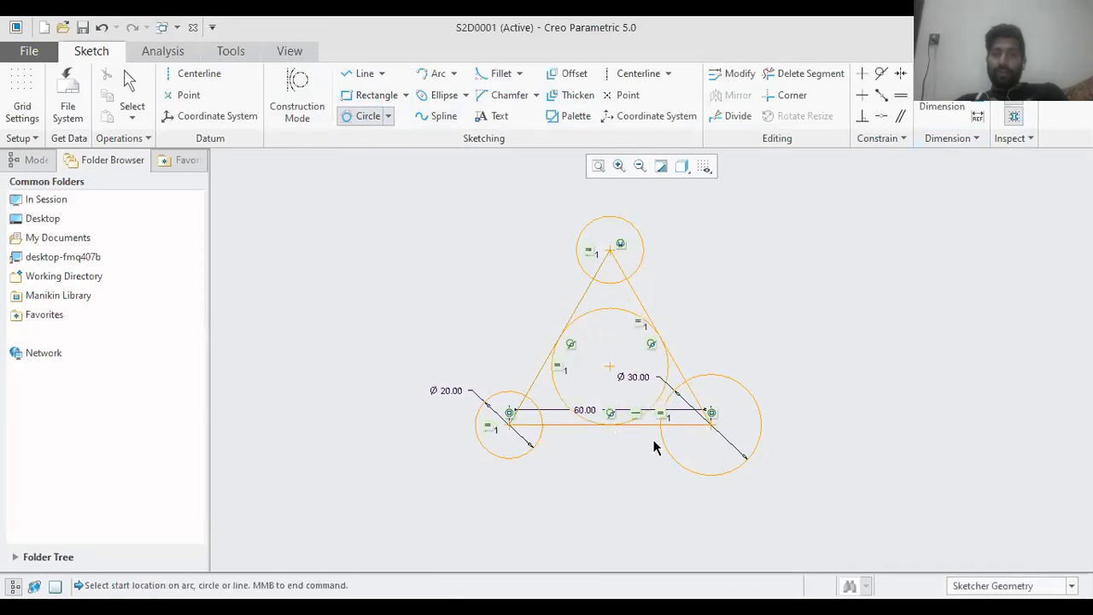
middle_click(814, 511)
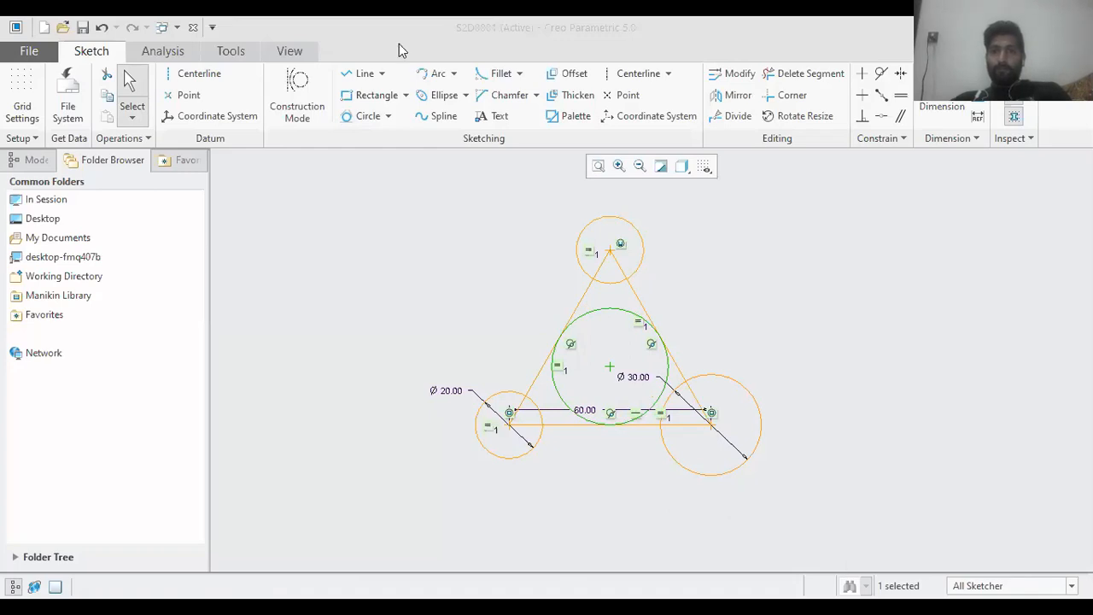
Step: Compare the finished sketch with the reference drawing 2.JPG in Windows Photo Viewer, and return to Creo Parametric
key(alt+Tab)
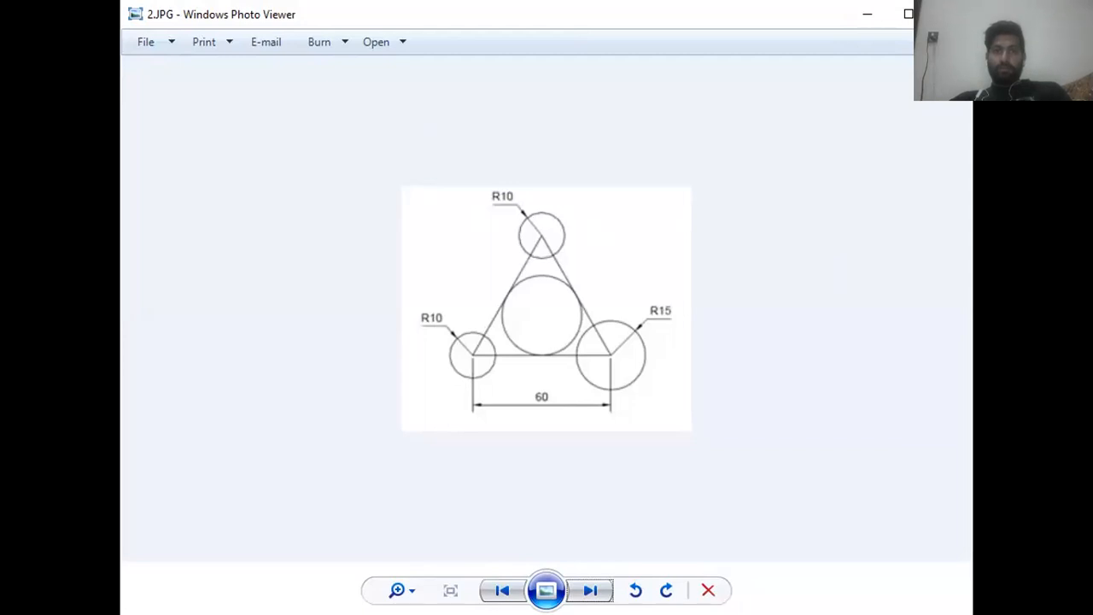
key(alt+Tab)
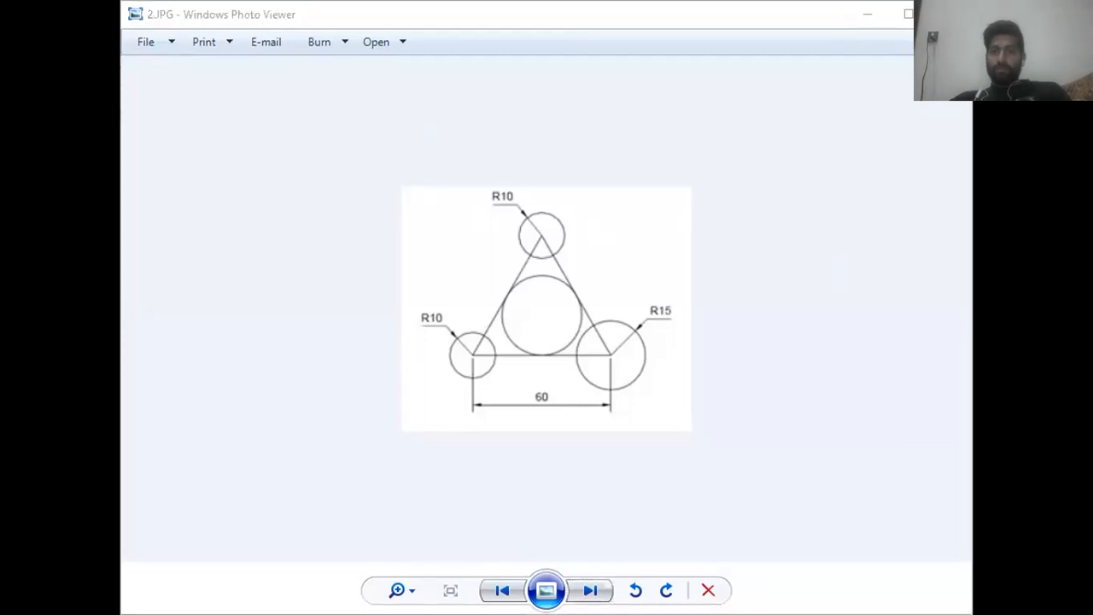
key(alt+Tab)
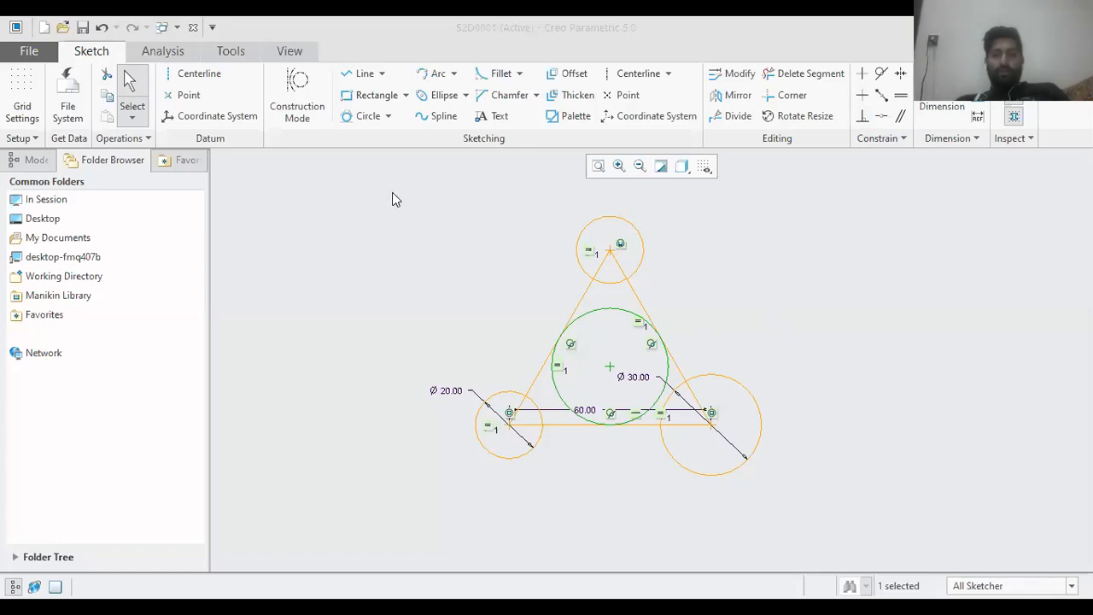
Step: Delete the whole triangle and circles sketch, and bring up reference drawing 3.JPG in Windows Photo Viewer
mouse_move(421, 203)
mouse_down()
mouse_move(505, 300)
mouse_move(787, 483)
mouse_up()
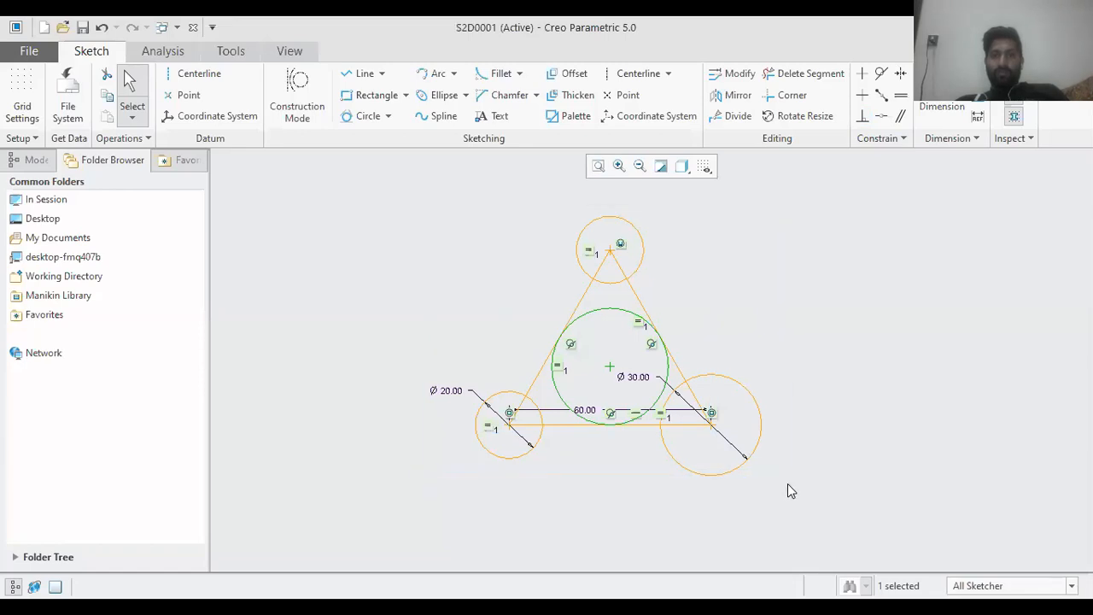
key(Delete)
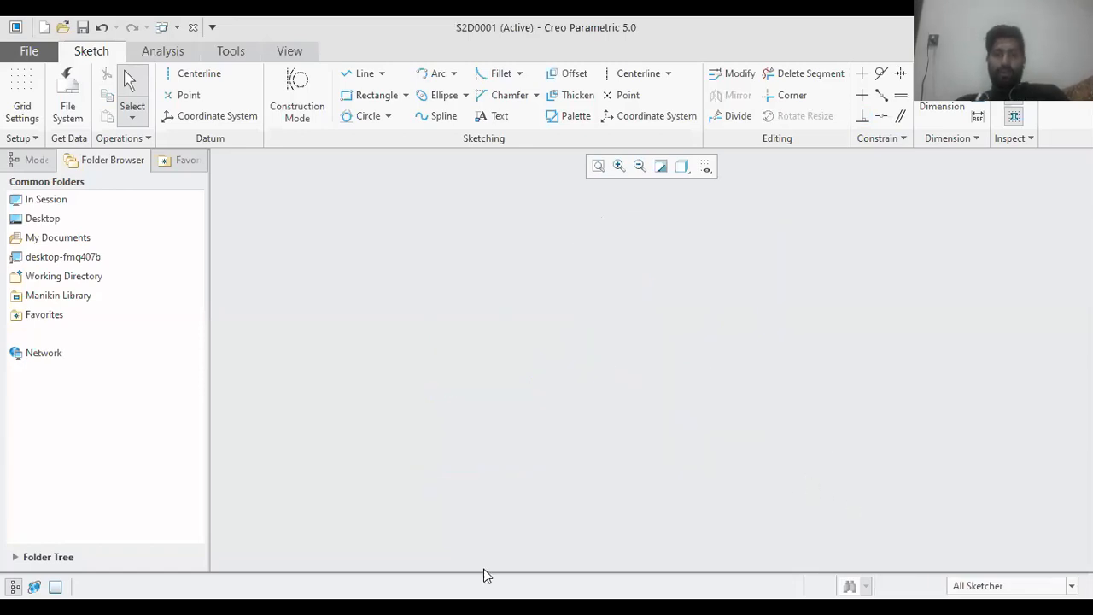
click(486, 610)
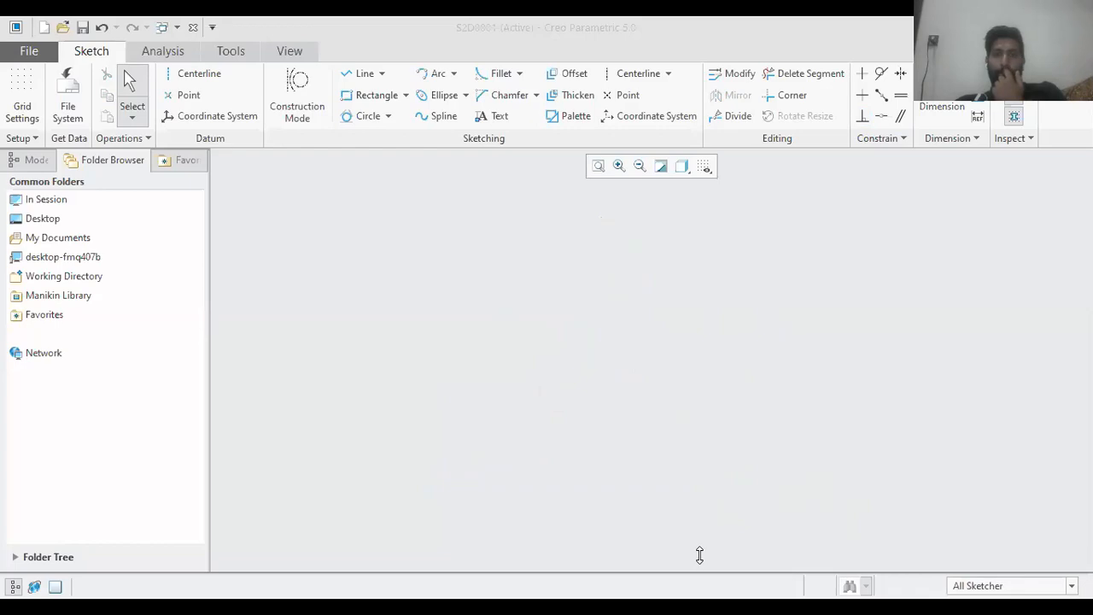
key(alt+Tab)
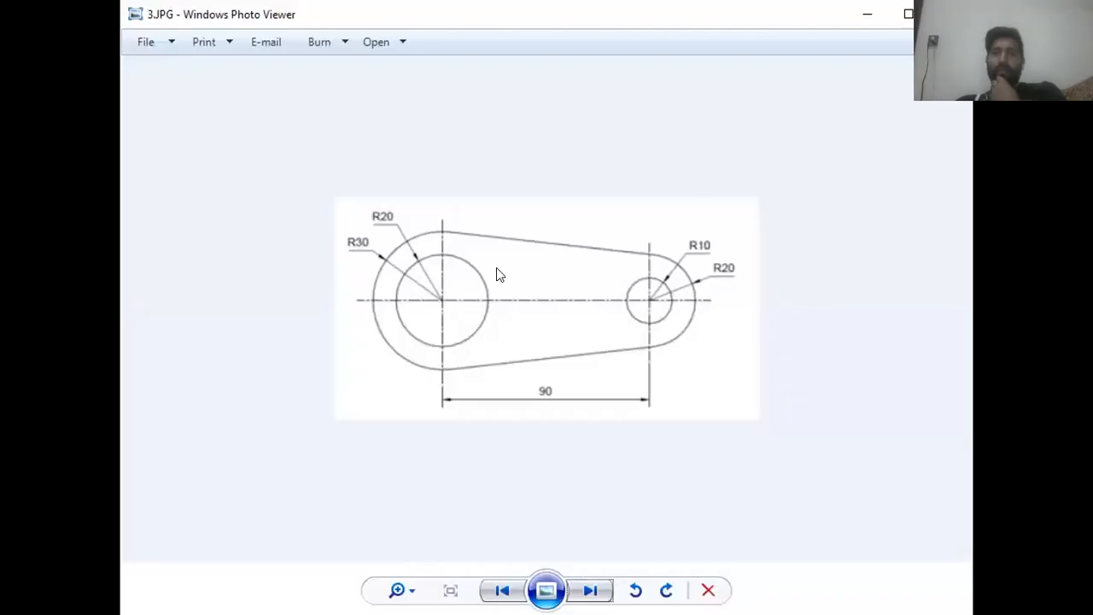
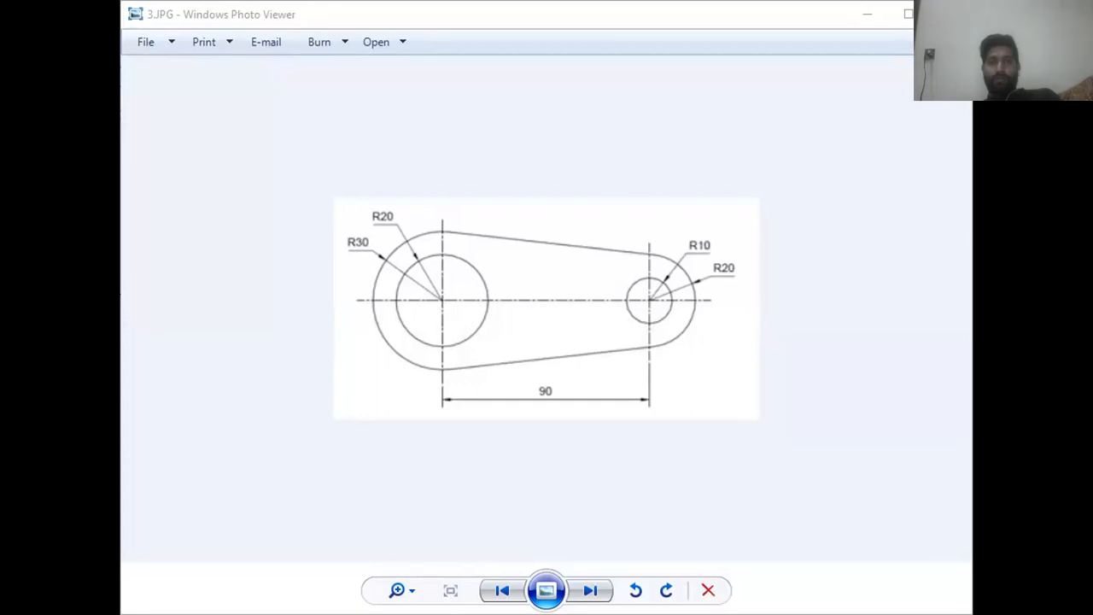
Step: Check reference drawing 3.JPG and, back in Creo Parametric, trim the inner arcs of both outer circles between the tangent lines
click(541, 379)
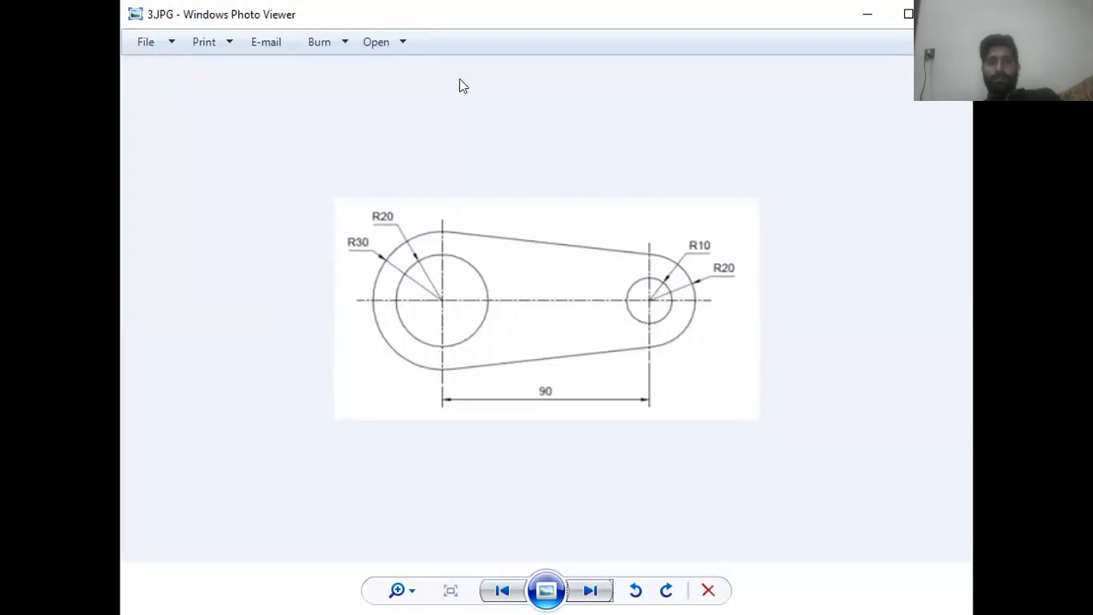
key(alt+Tab)
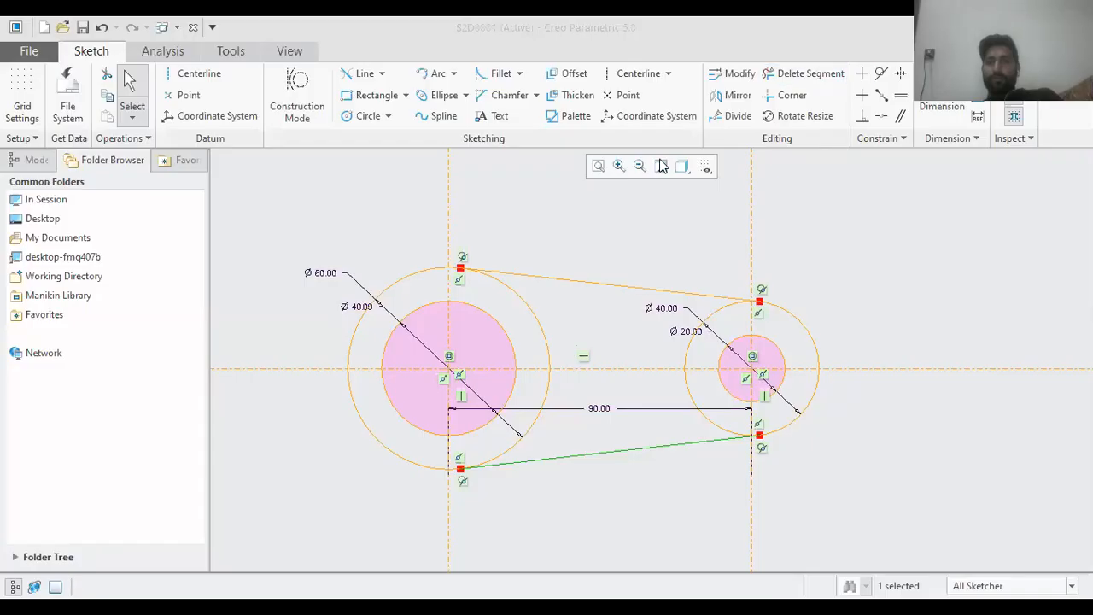
click(804, 73)
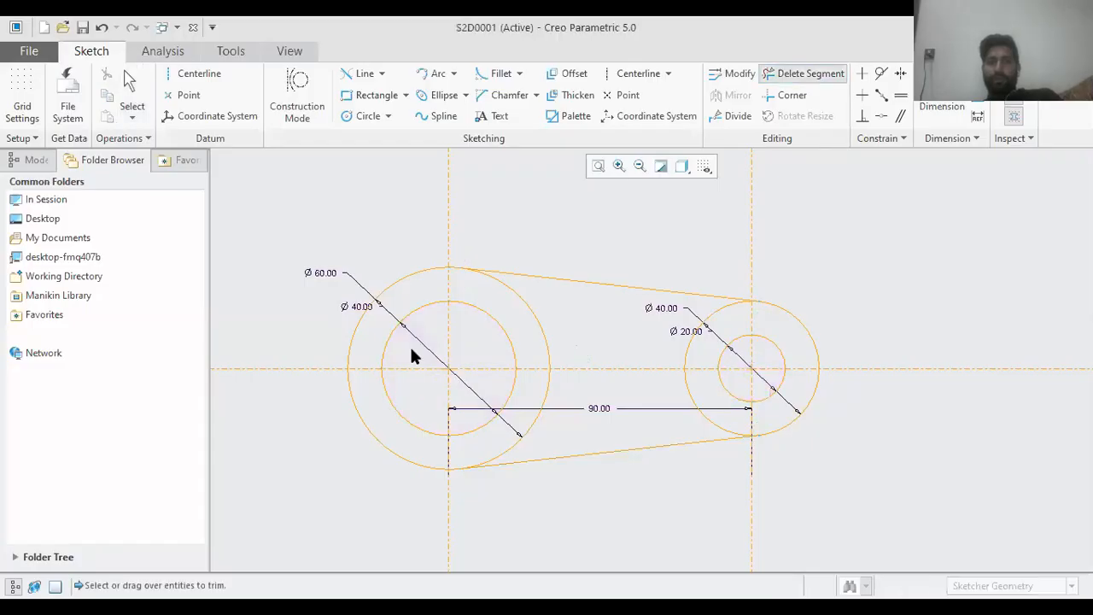
click(533, 316)
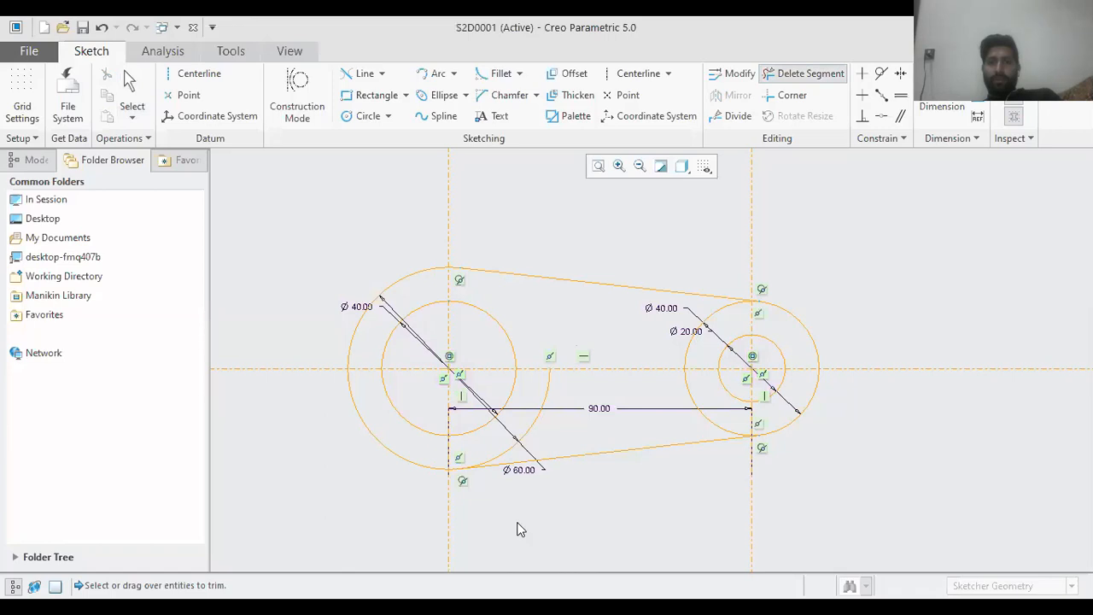
click(530, 431)
click(691, 348)
click(693, 407)
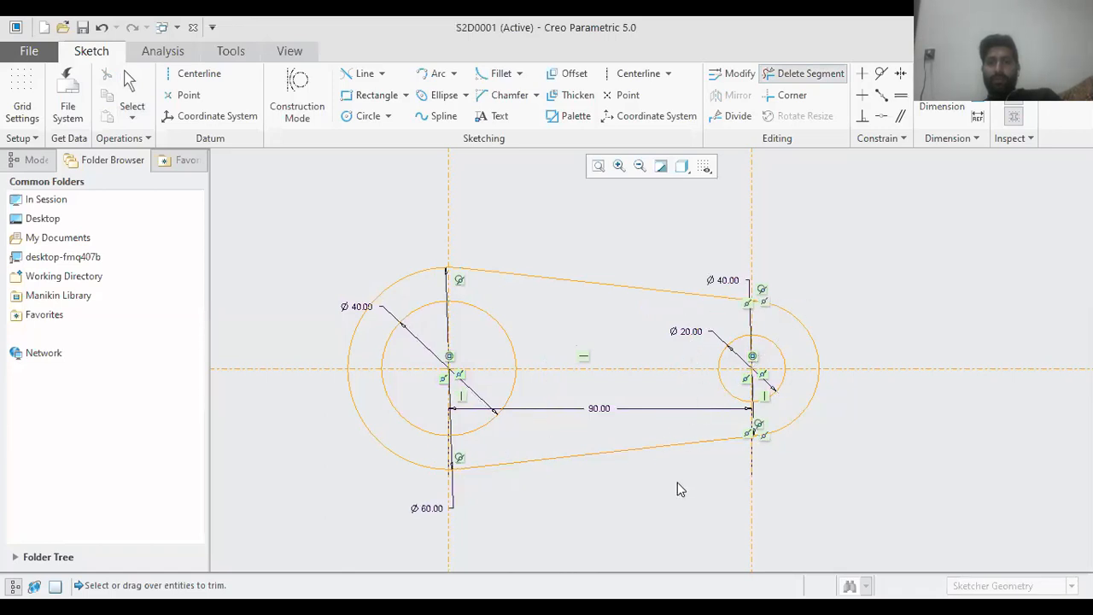
middle_click(676, 476)
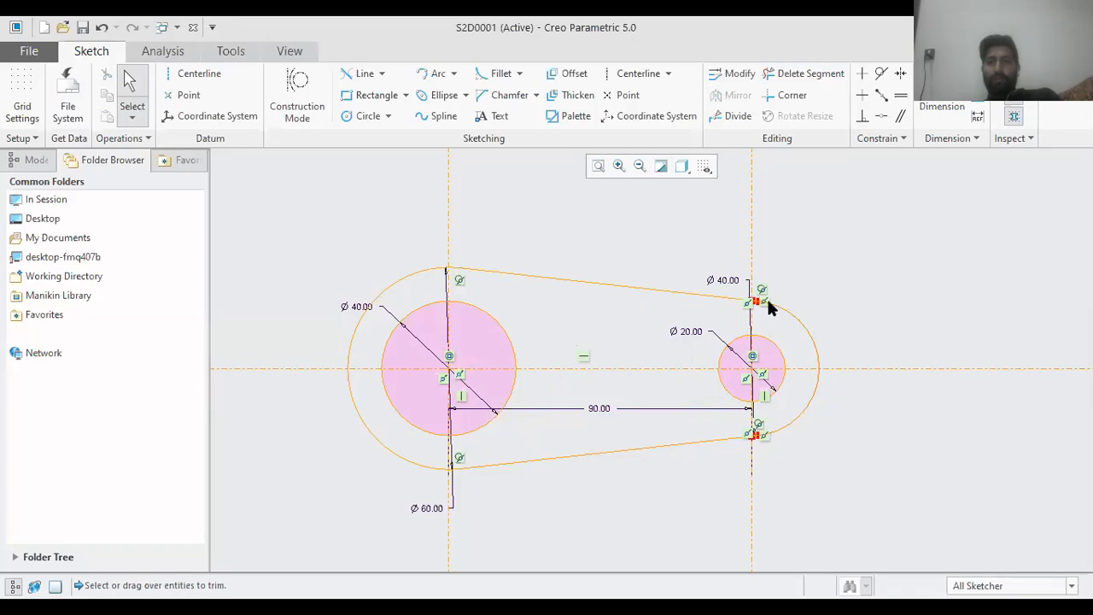
Step: Trim the two small leftover arcs between the vertical centerline and the tangent points at the profile's smaller end
scroll(759, 307, up, 3)
scroll(760, 307, up, 6)
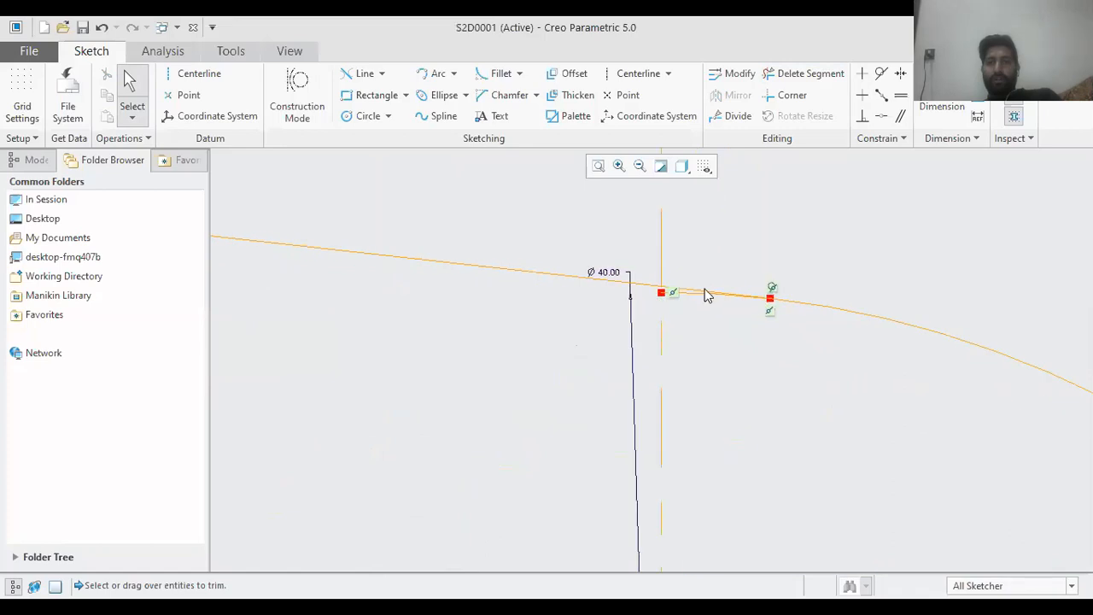
click(802, 74)
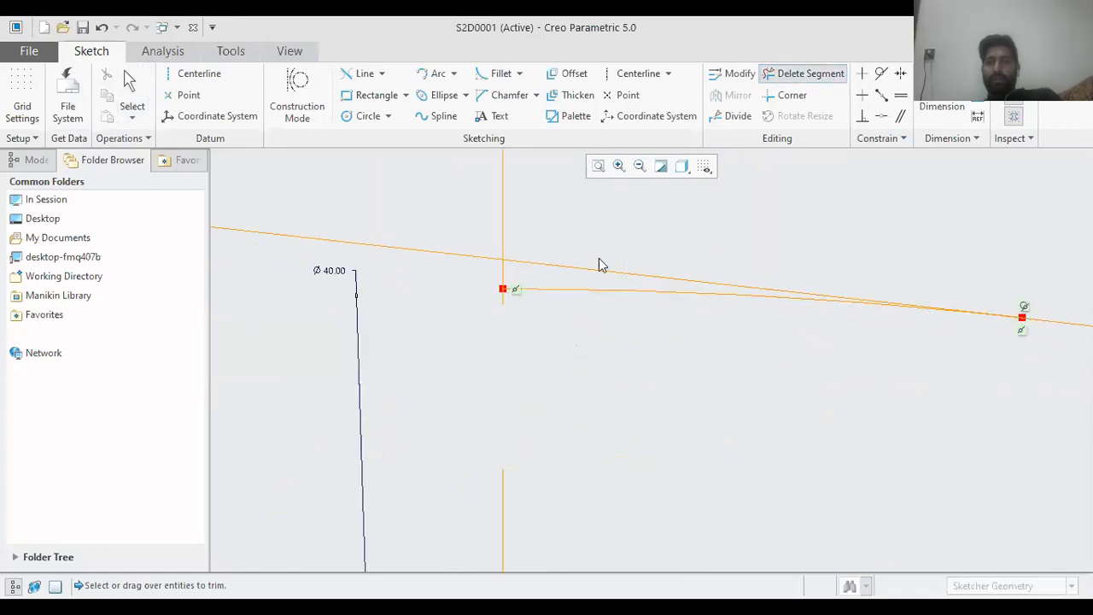
click(566, 292)
scroll(624, 333, down, 6)
scroll(636, 436, up, 5)
scroll(651, 339, up, 8)
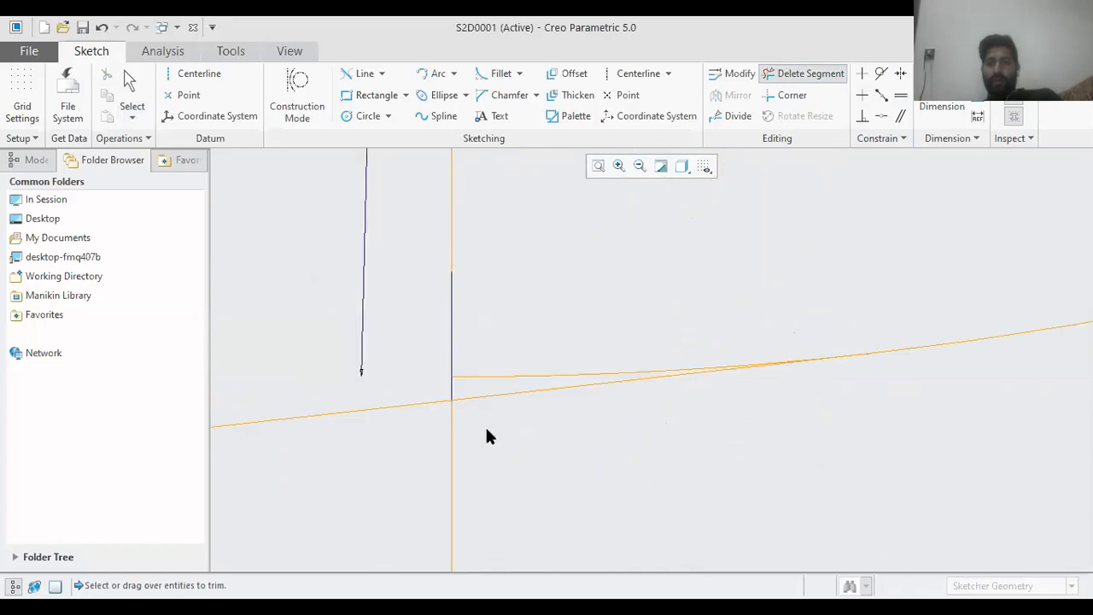
click(511, 368)
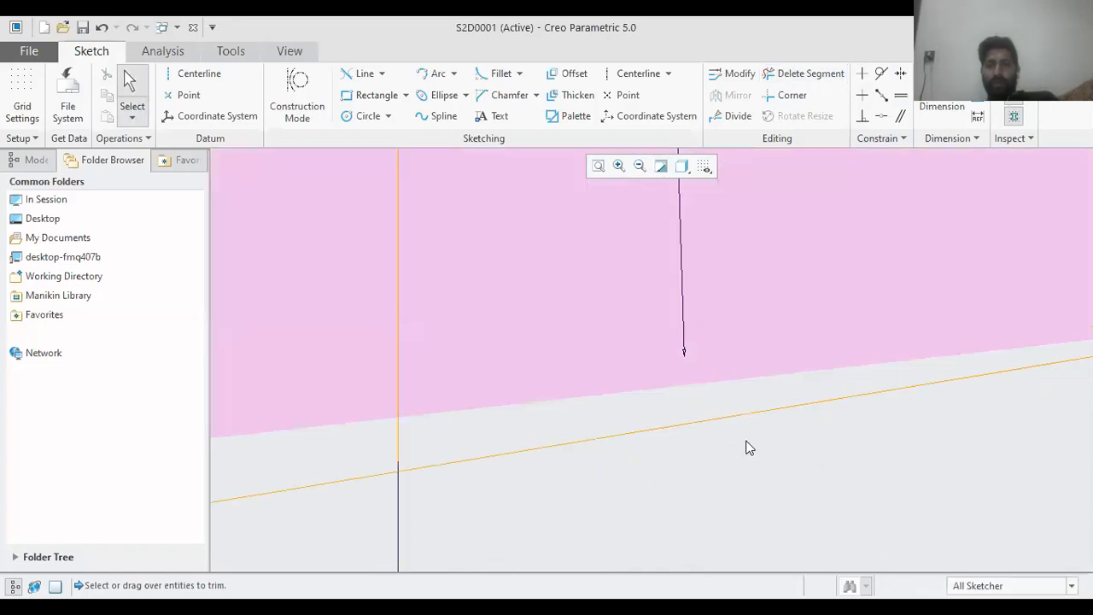
scroll(744, 446, down, 4)
scroll(731, 440, down, 5)
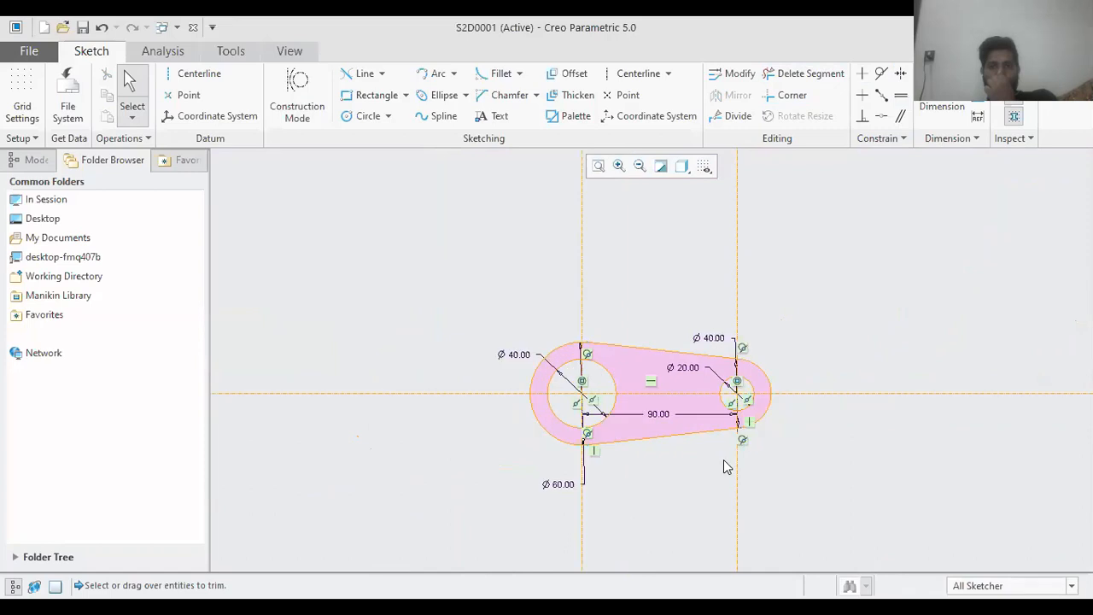
scroll(723, 459, up, 3)
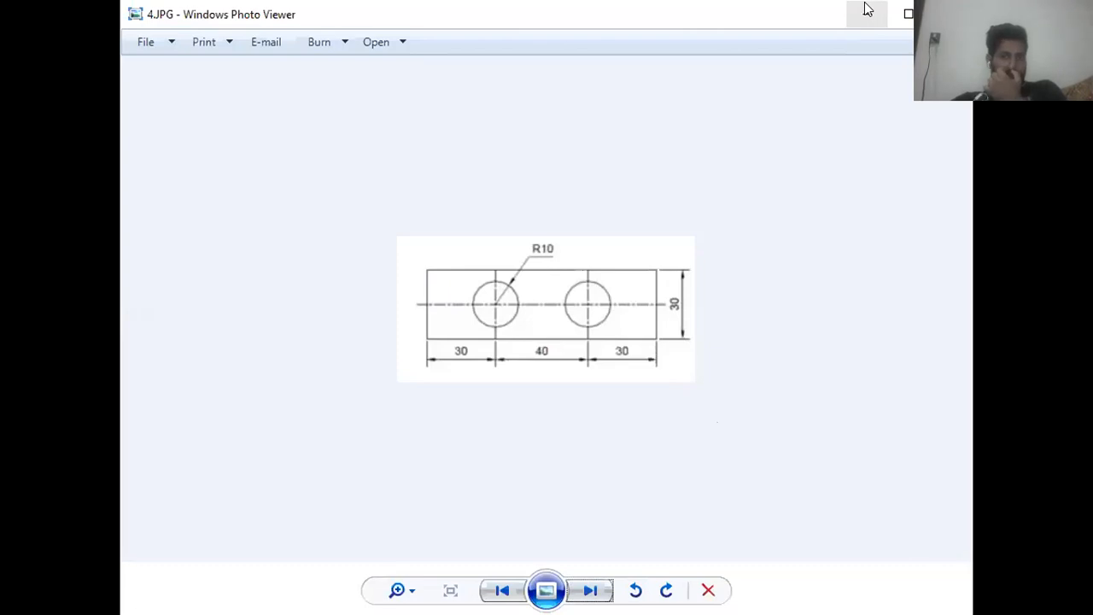
Step: Bring up reference drawing 5.JPG, and delete the finished link profile in Creo Parametric, keeping only the horizontal centerline
click(591, 589)
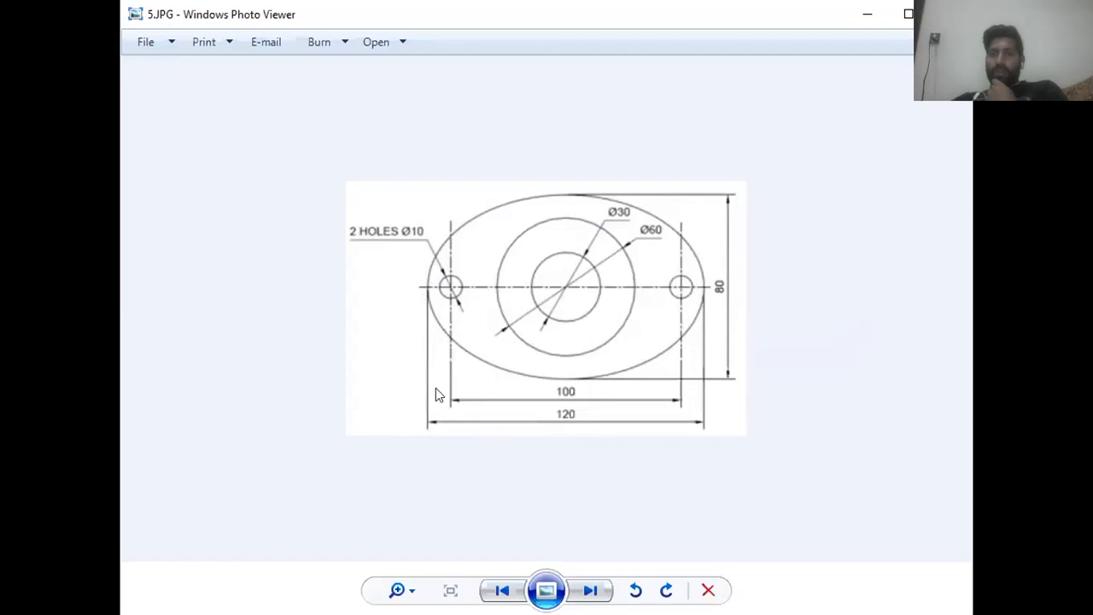
click(869, 23)
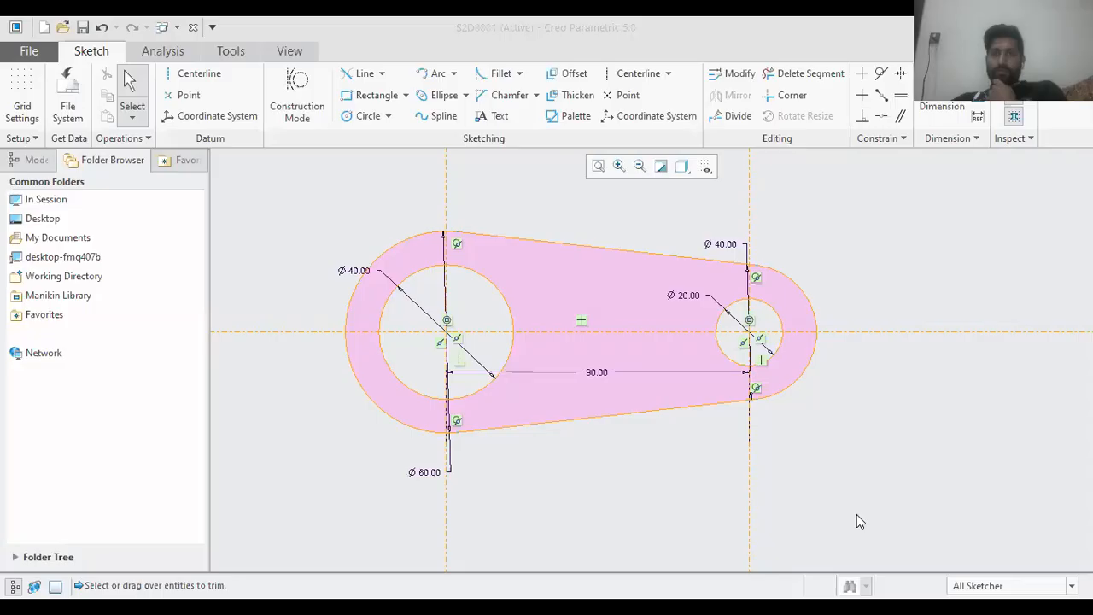
drag(336, 196, 826, 480)
key(Delete)
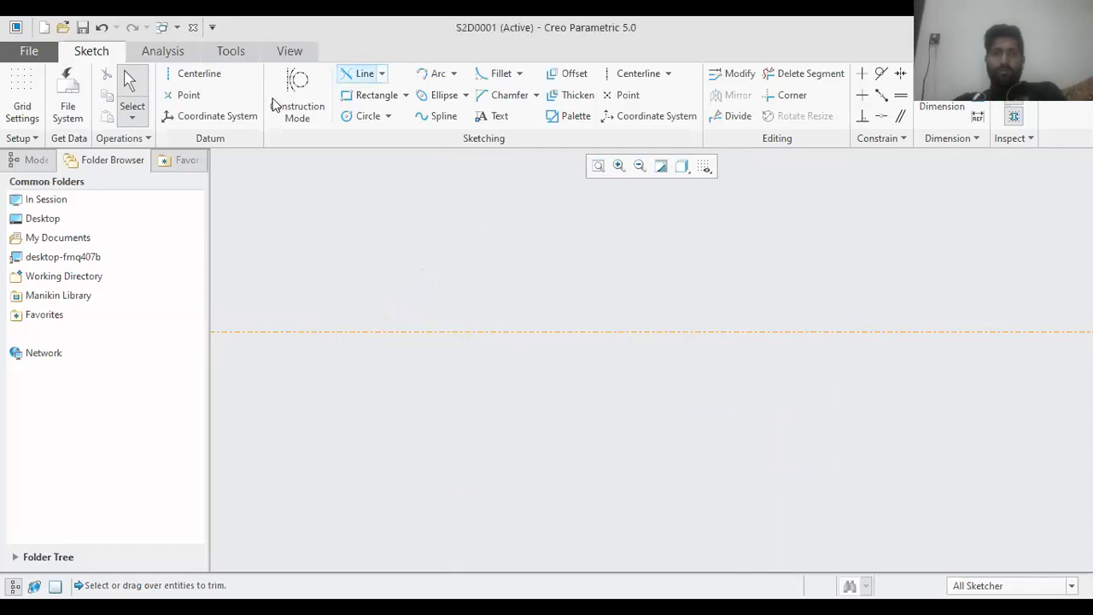
click(197, 74)
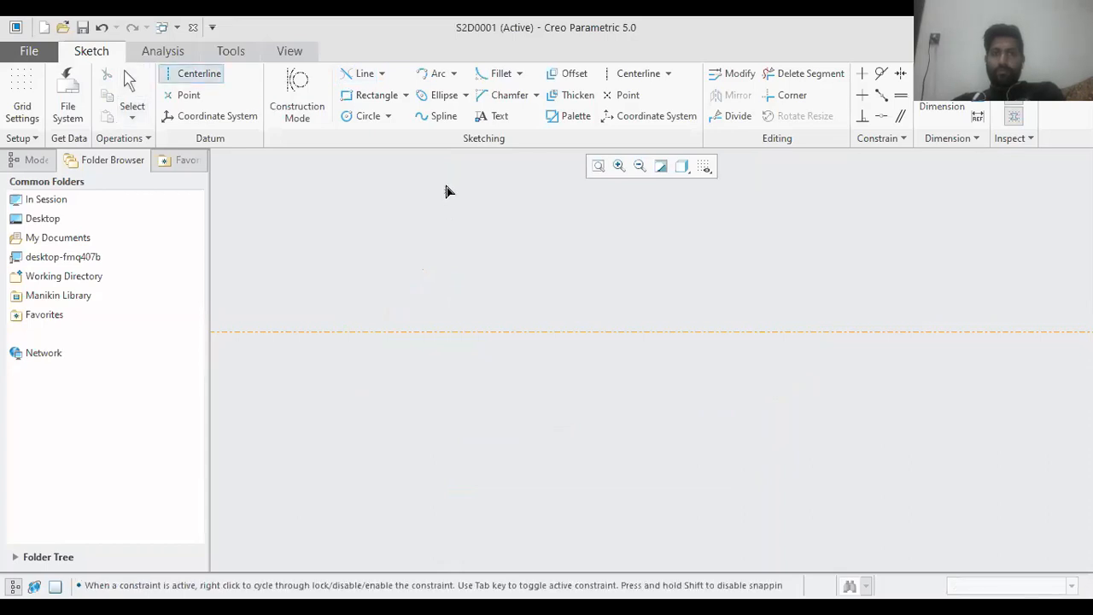
click(531, 189)
click(517, 549)
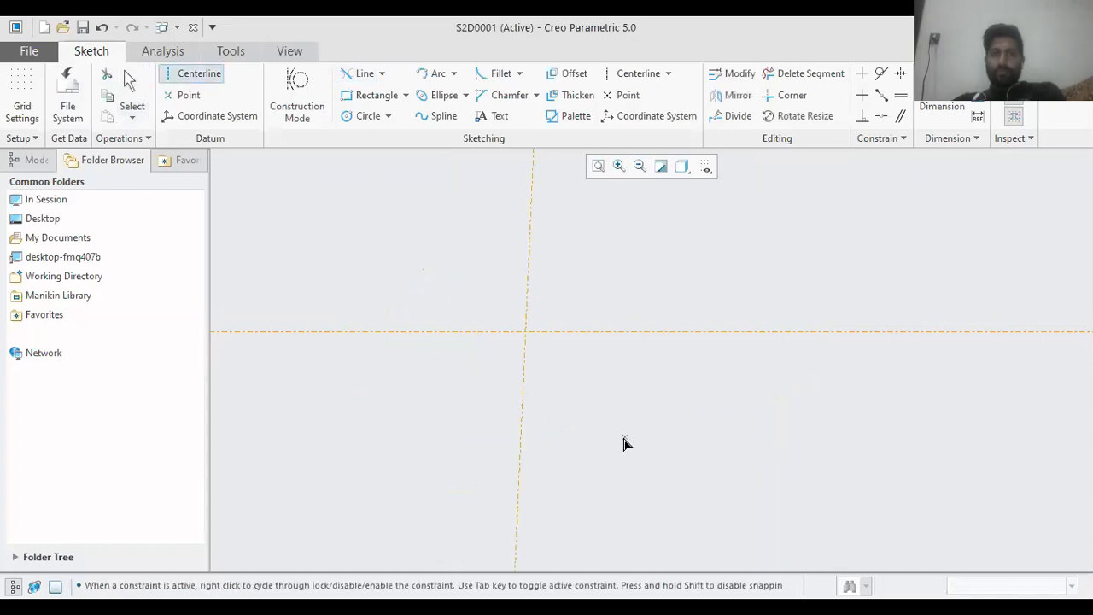
key(ctrl+z)
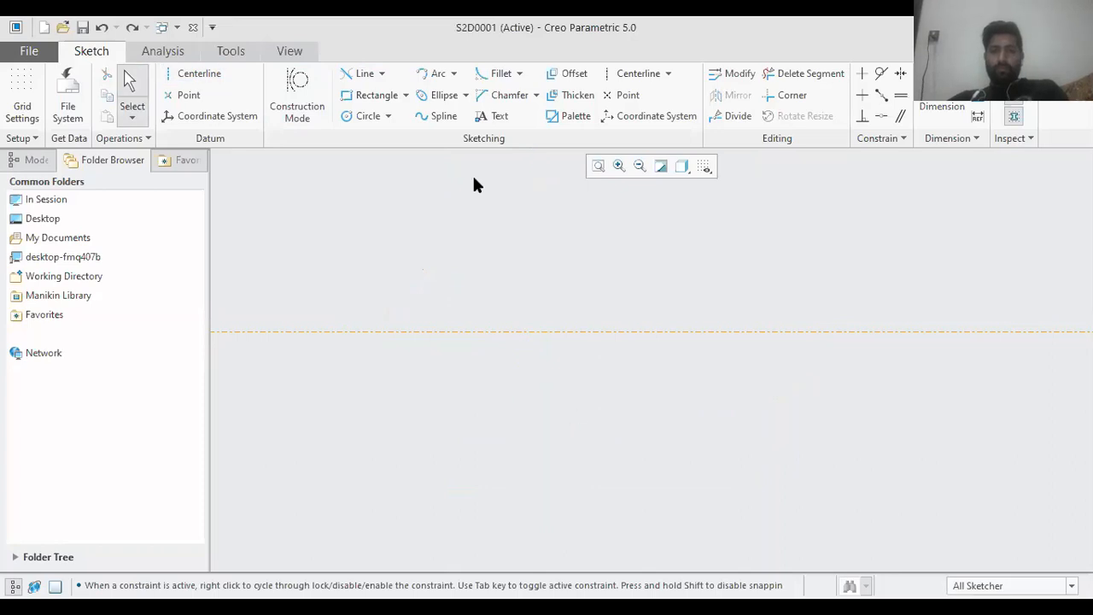
Step: Sketch two vertical centerlines about 76 apart, crossing the horizontal centerline at right angles
click(196, 74)
click(517, 188)
click(536, 471)
click(519, 498)
click(771, 179)
click(778, 495)
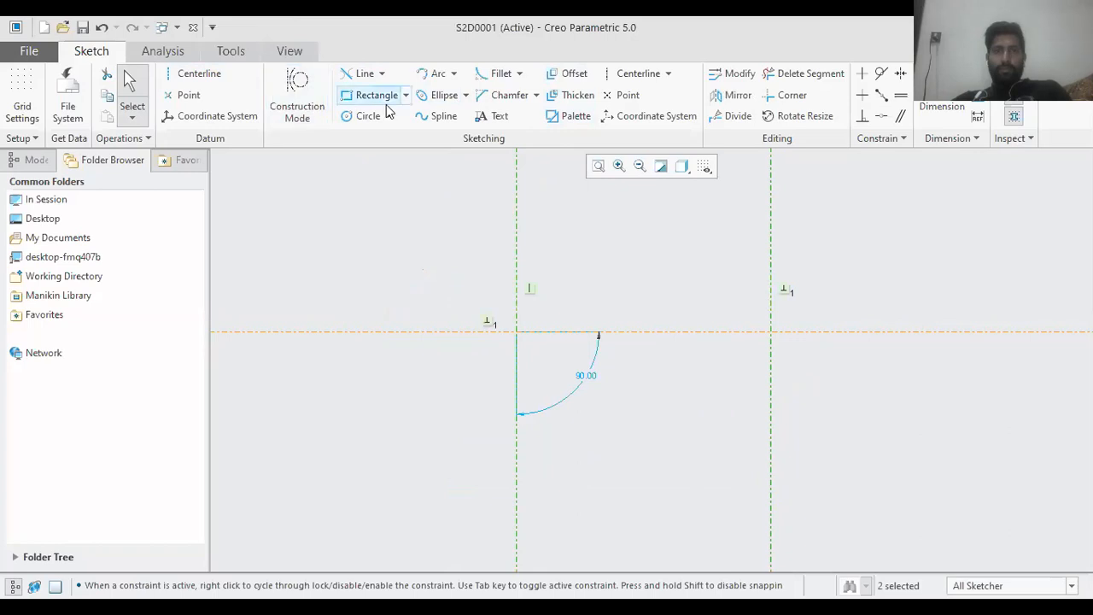
click(463, 99)
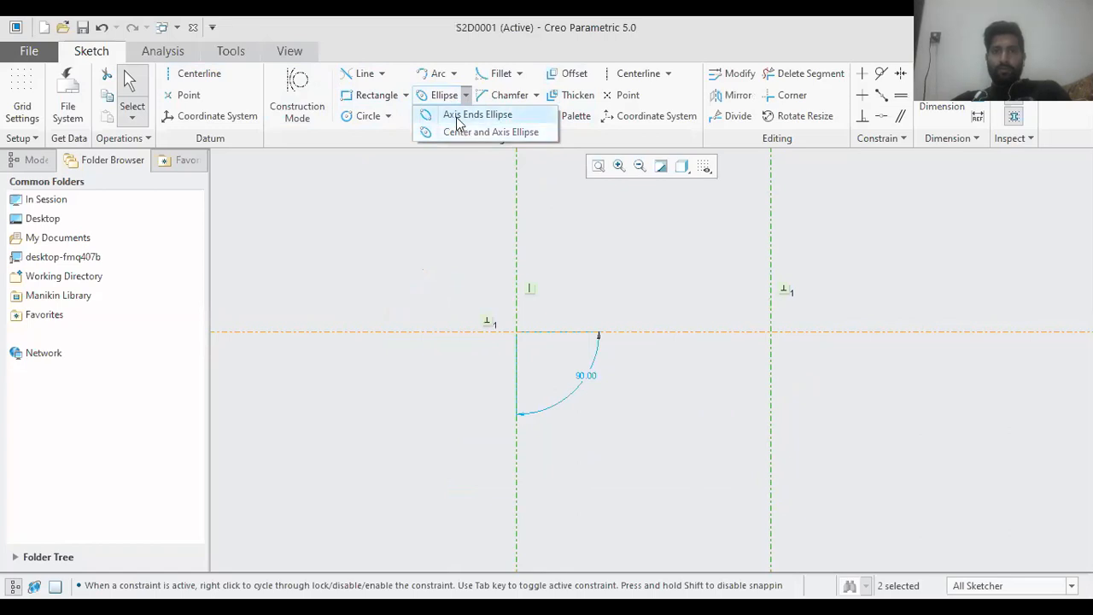
click(458, 120)
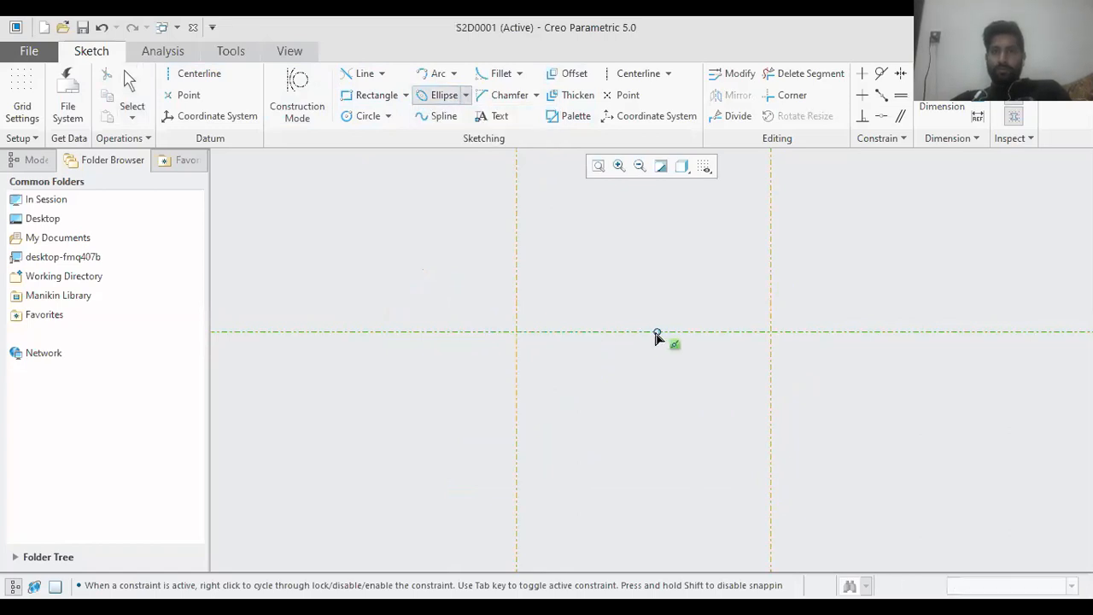
middle_click(639, 332)
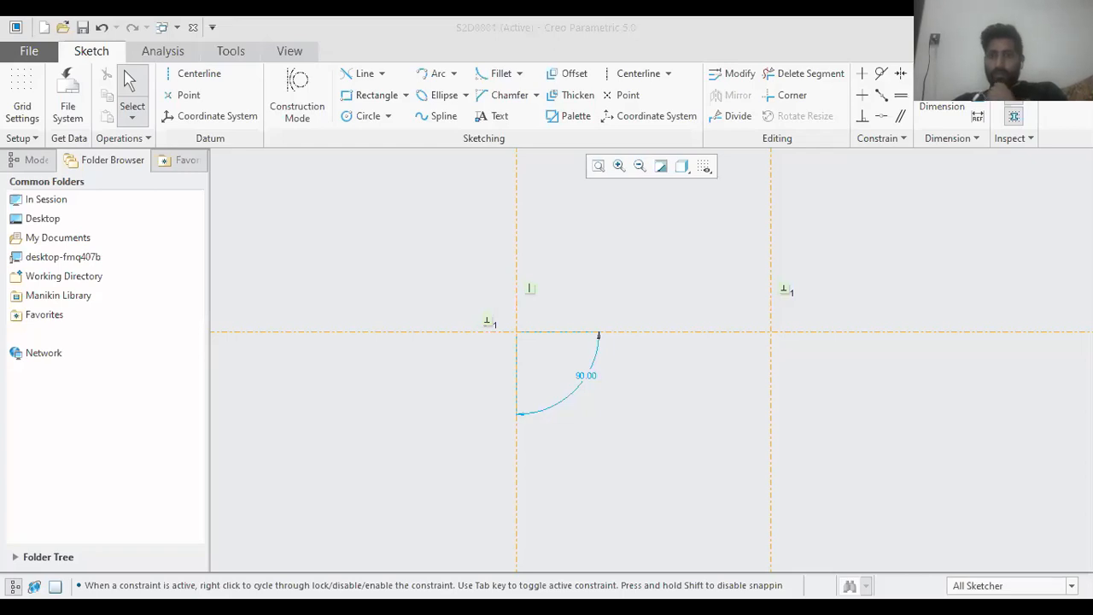
Step: Check reference drawing 5.JPG and dimension the distance between the two vertical centerlines as 100
key(alt+Tab)
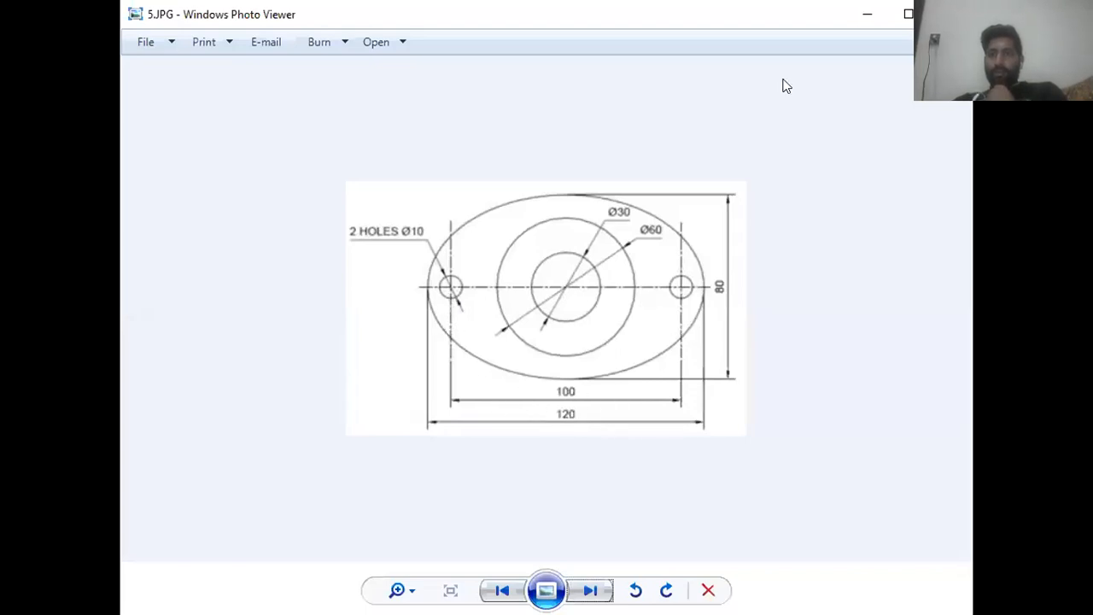
click(862, 23)
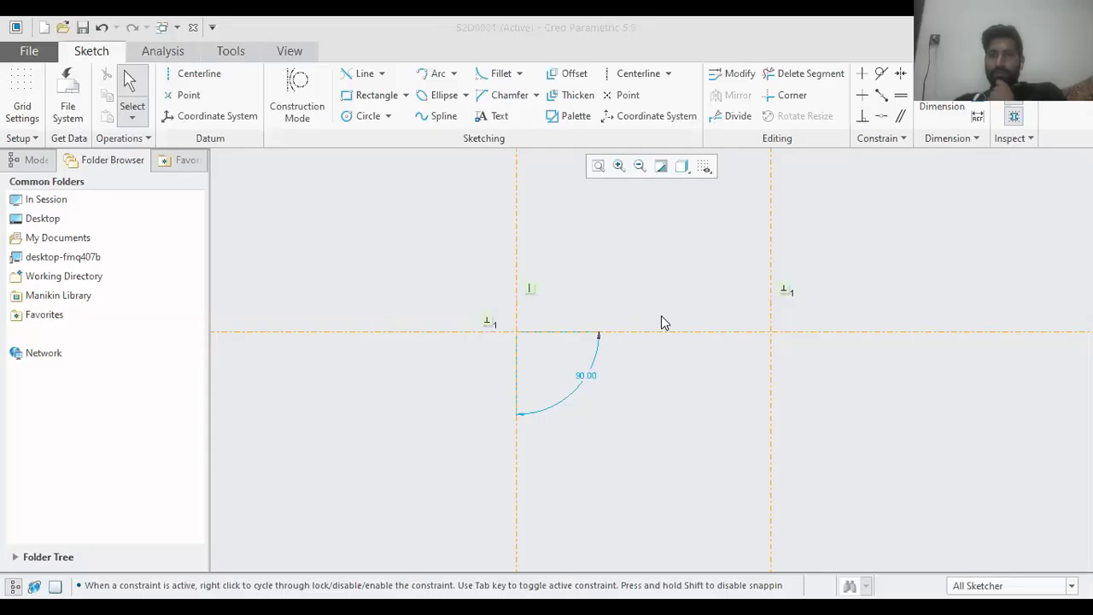
click(942, 91)
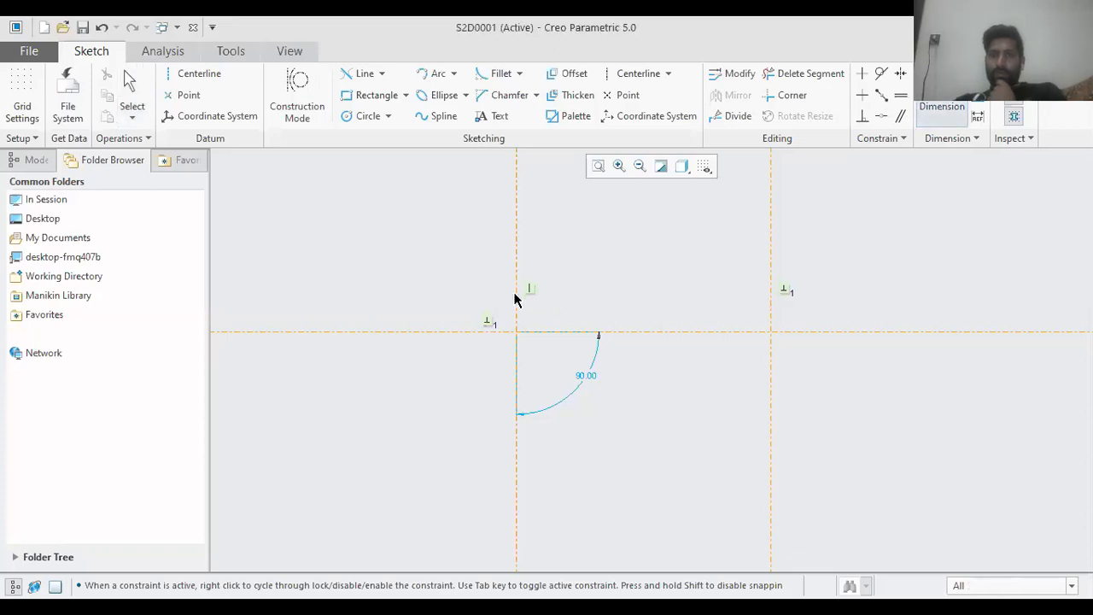
click(516, 297)
click(771, 295)
middle_click(661, 306)
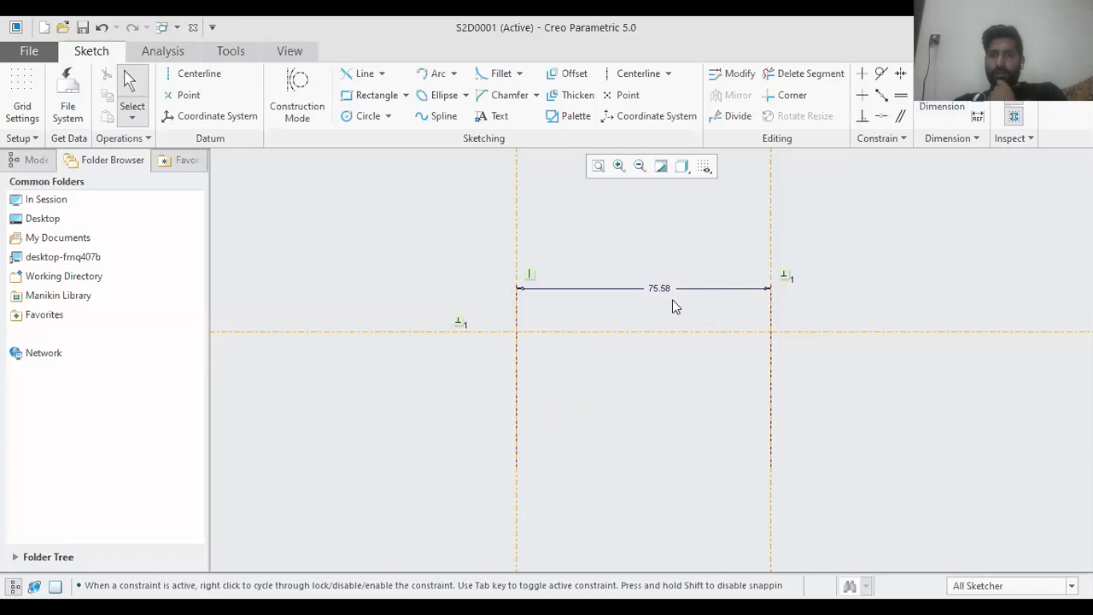
double_click(659, 288)
text(1)
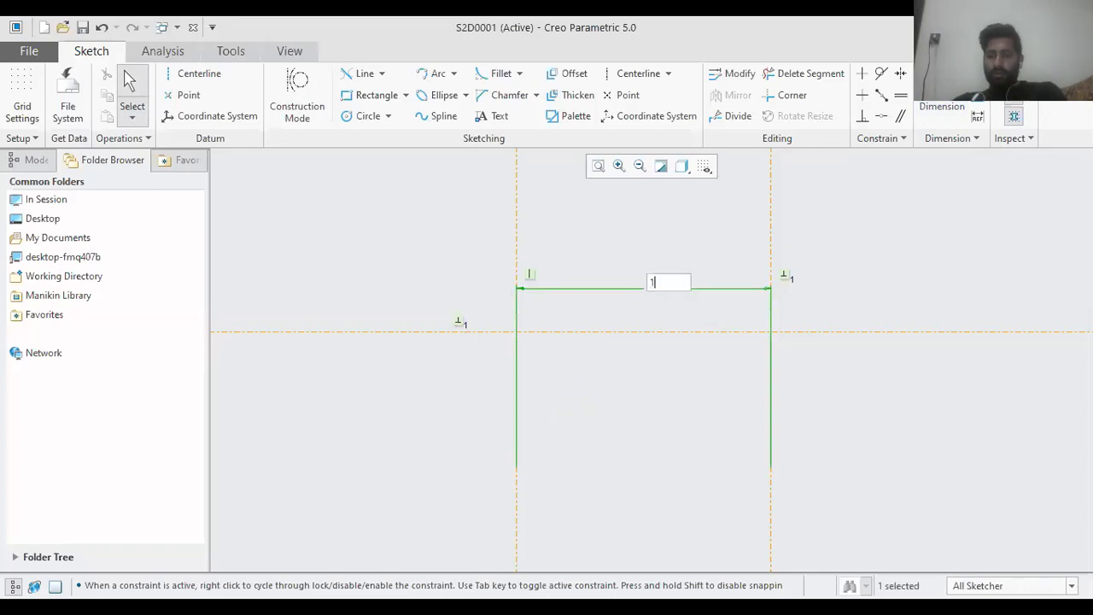
text(00)
key(Return)
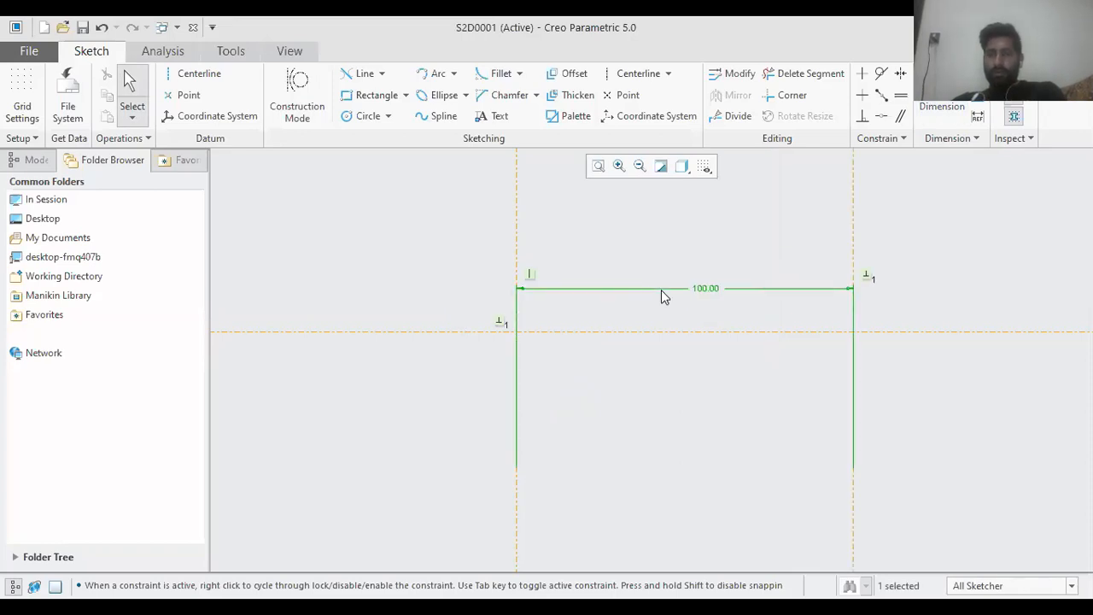
click(465, 95)
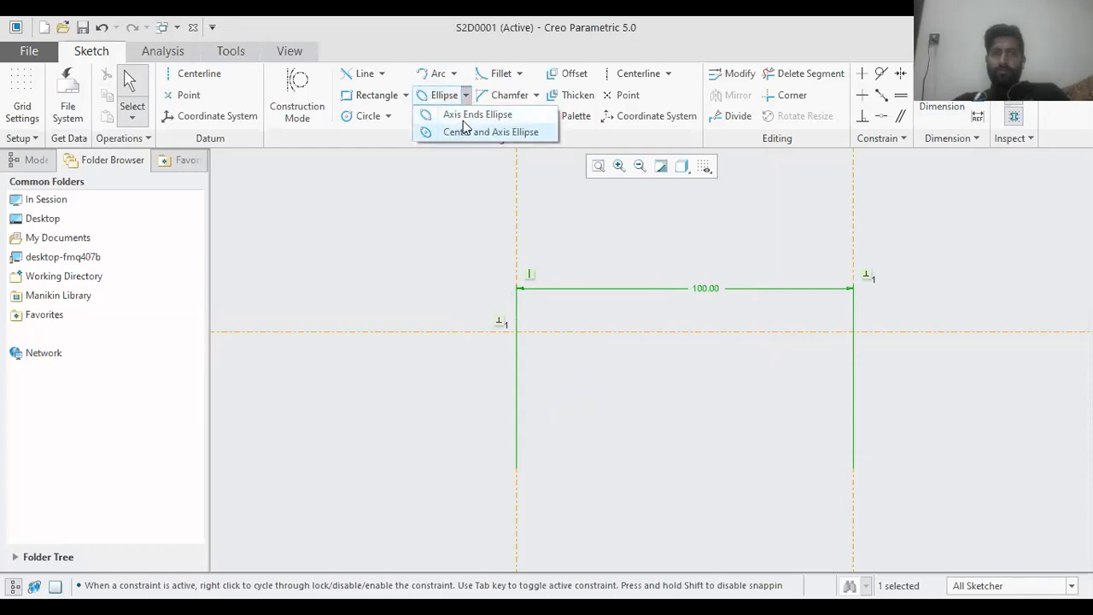
click(673, 332)
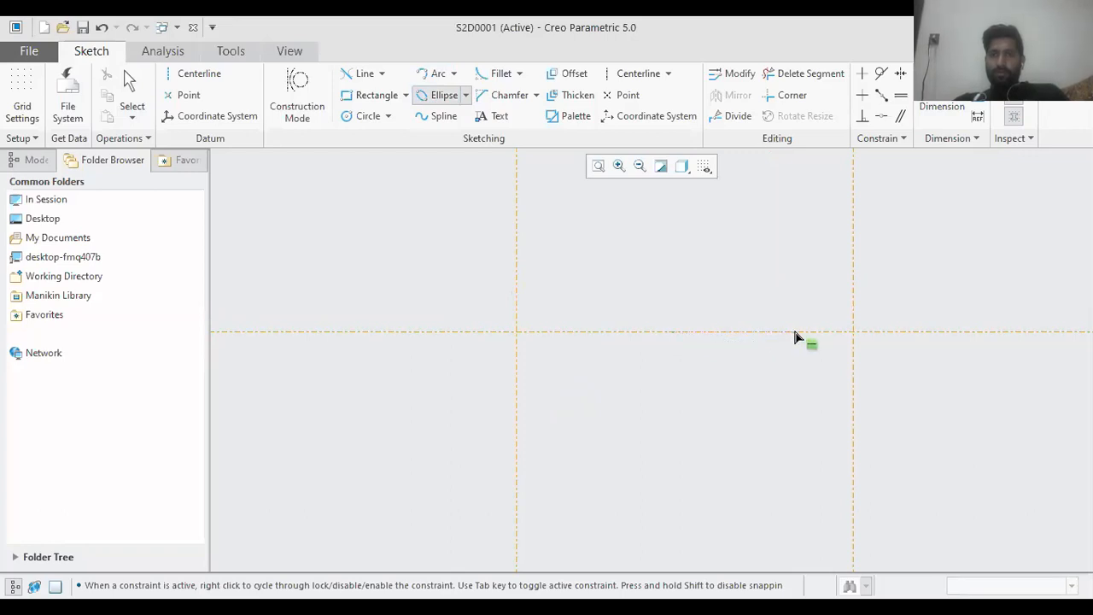
middle_click(556, 340)
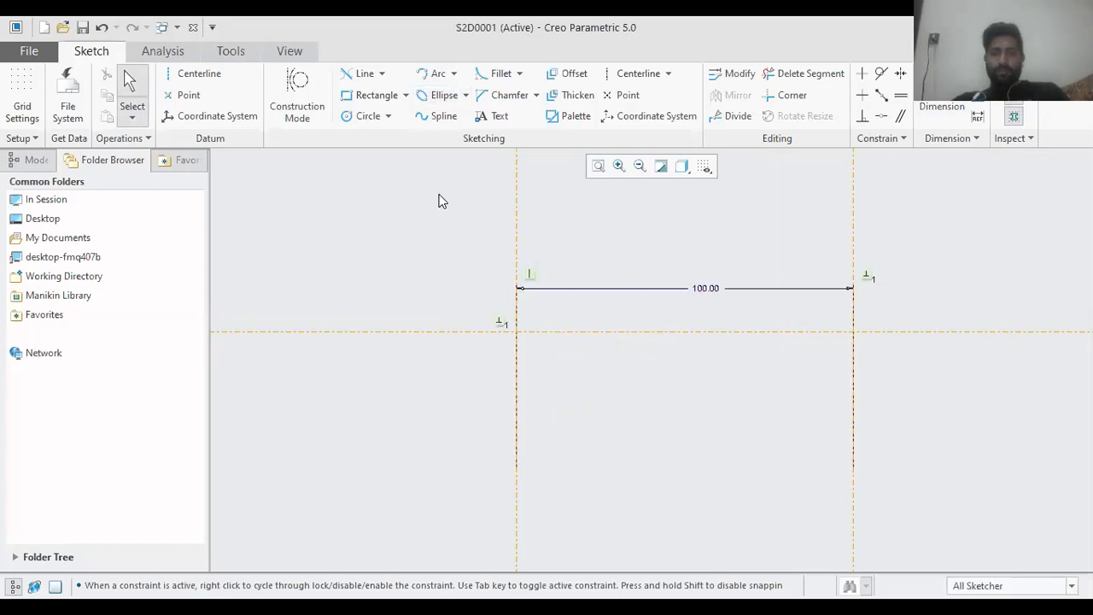
click(445, 95)
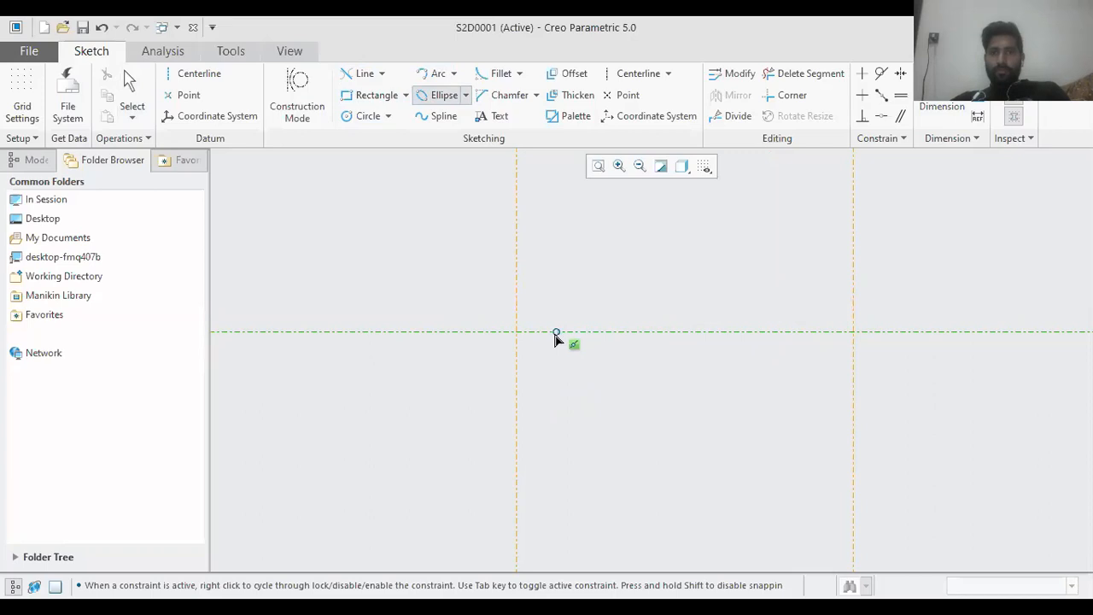
click(803, 331)
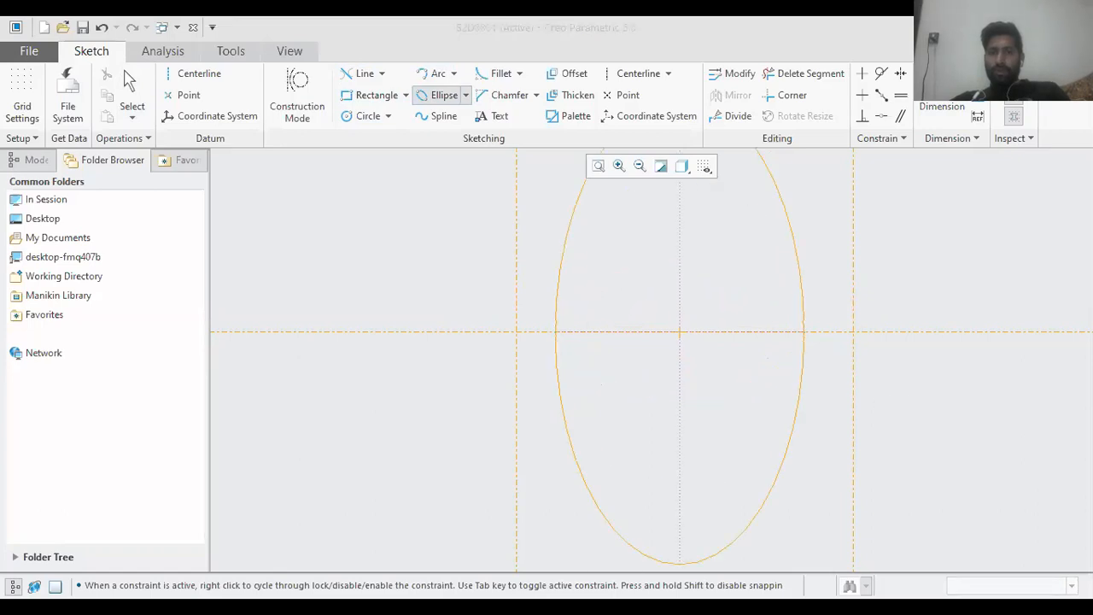
Step: Sketch an axis-ends ellipse about 127 by 52 with its long axis on the horizontal centerline, extending beyond both vertical centerlines
click(578, 586)
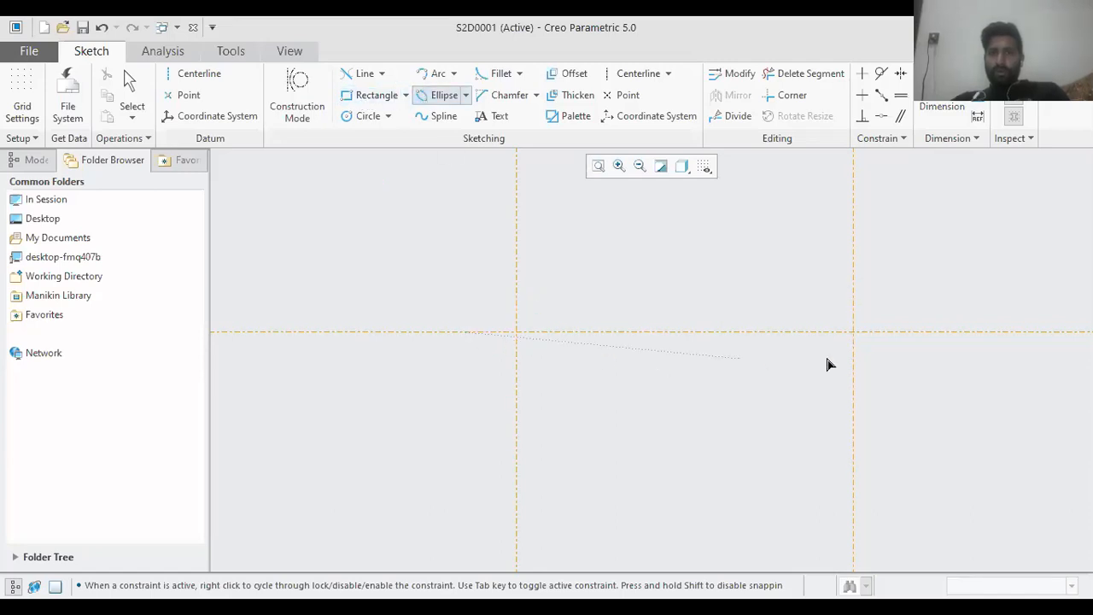
click(891, 331)
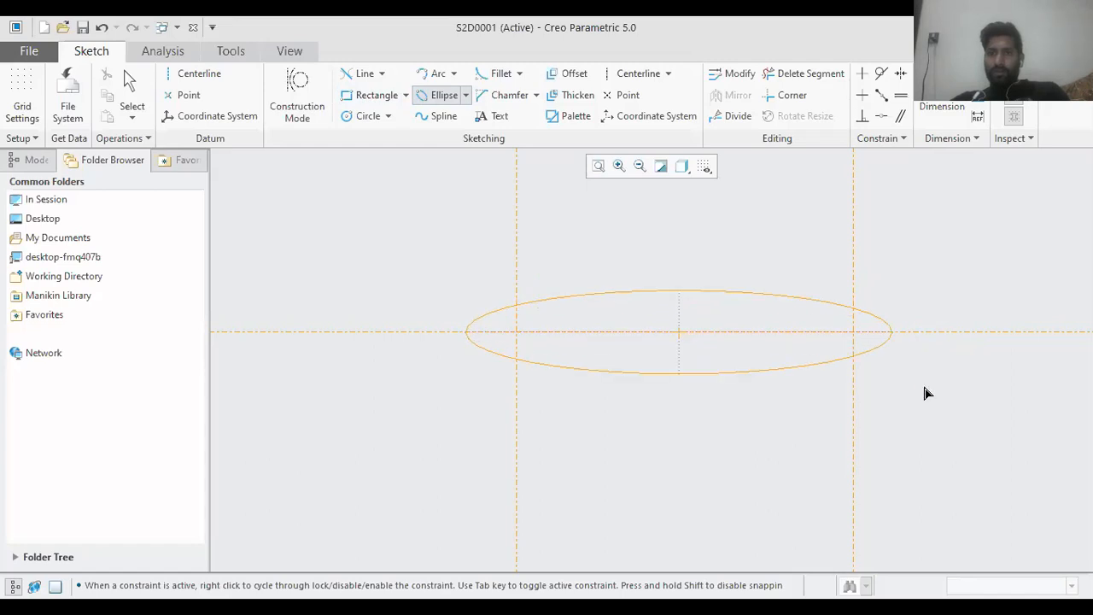
click(926, 425)
middle_click(928, 438)
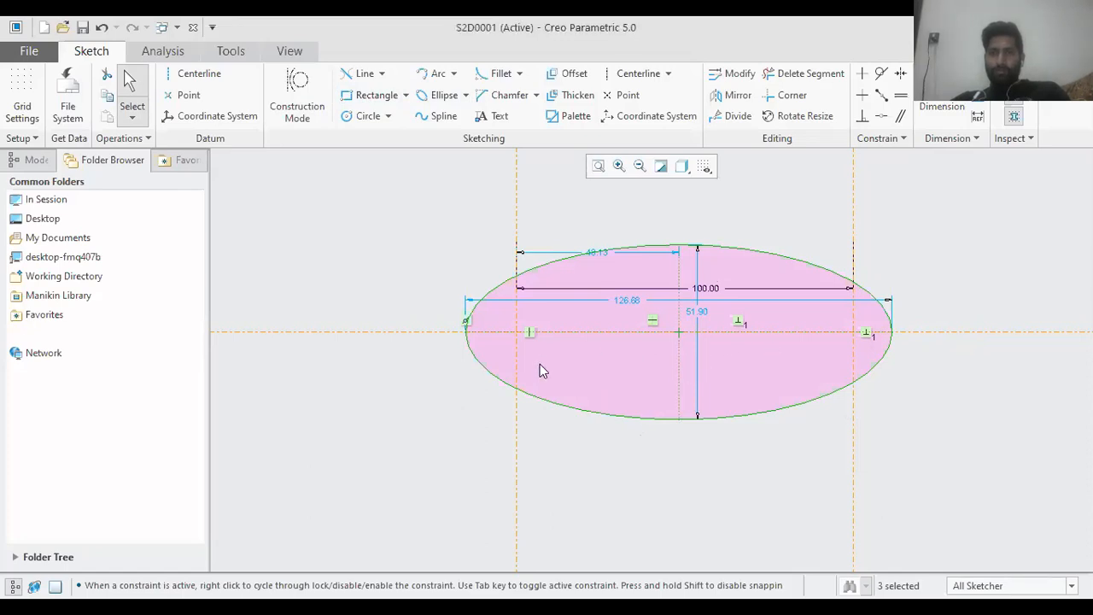
Step: Set the ellipse's long axis to 120 and its short axis to 80
double_click(625, 297)
text(120)
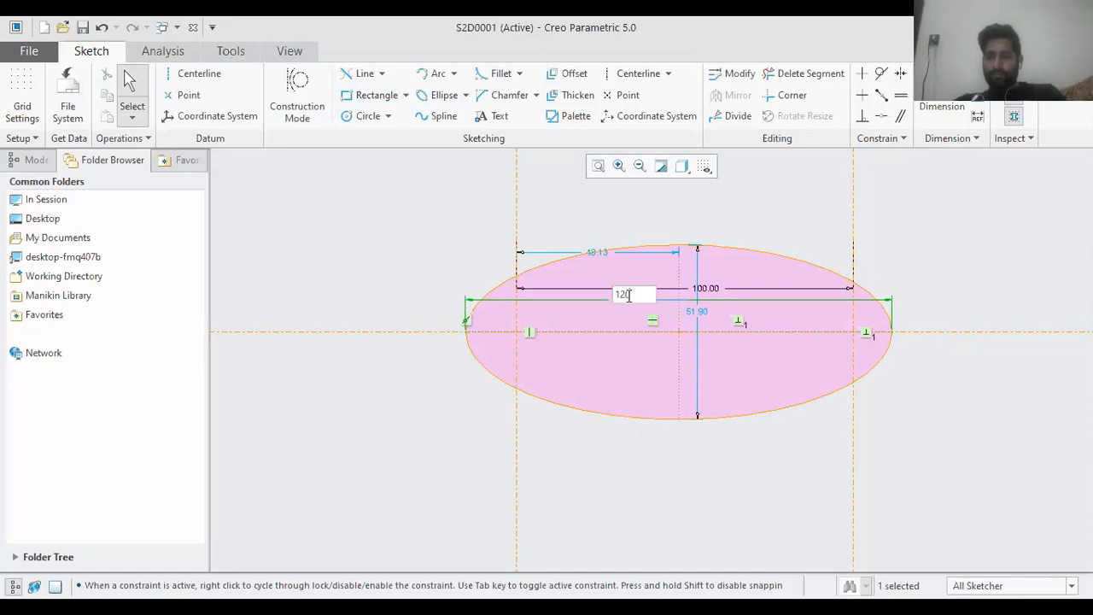
key(Return)
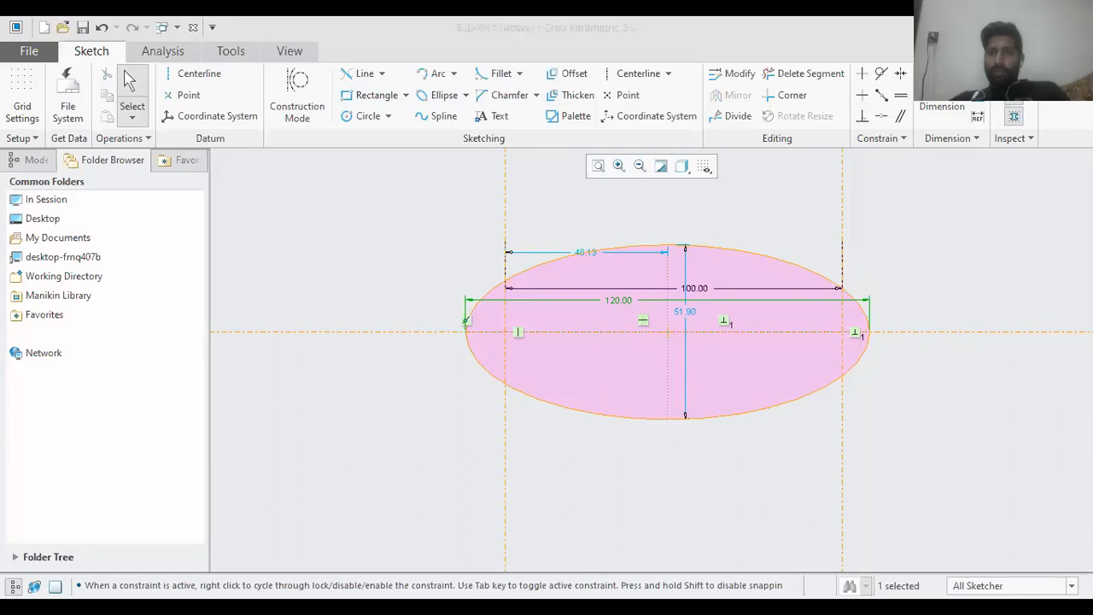
click(685, 315)
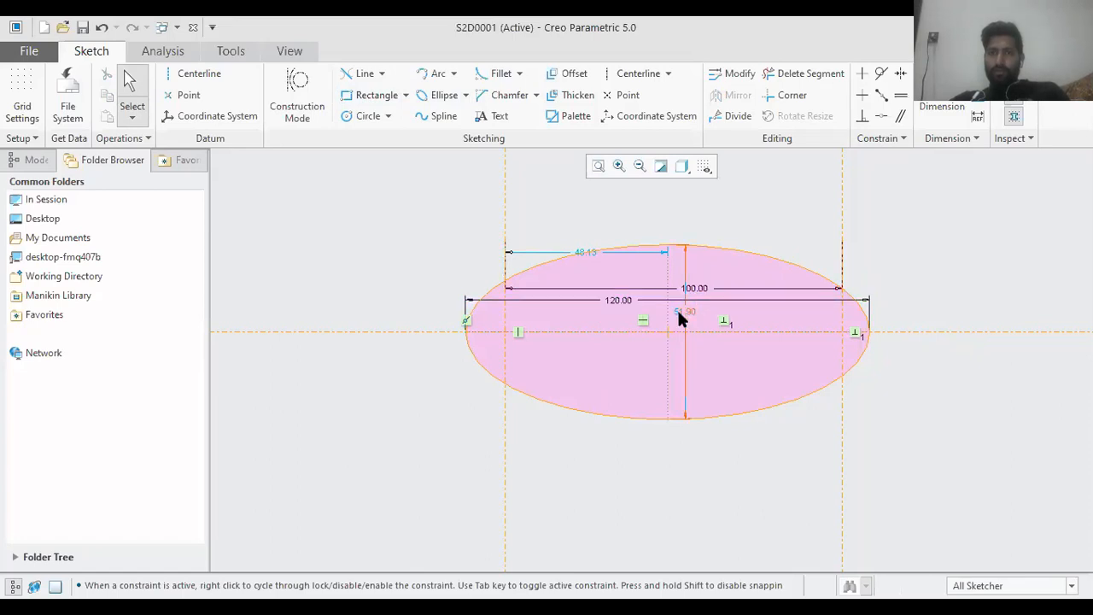
double_click(679, 312)
text(80)
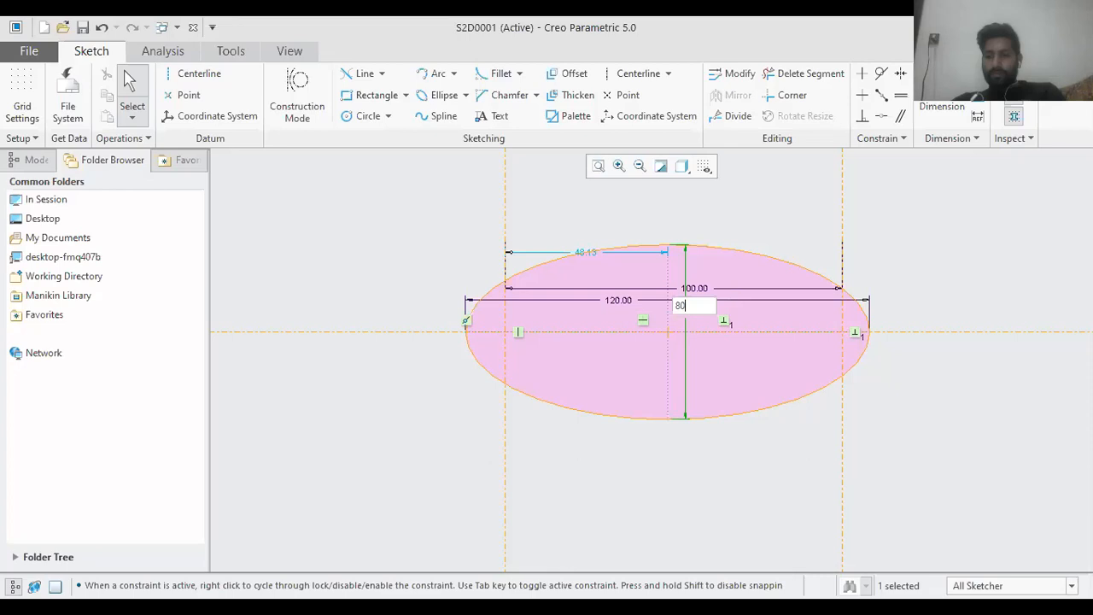
key(Return)
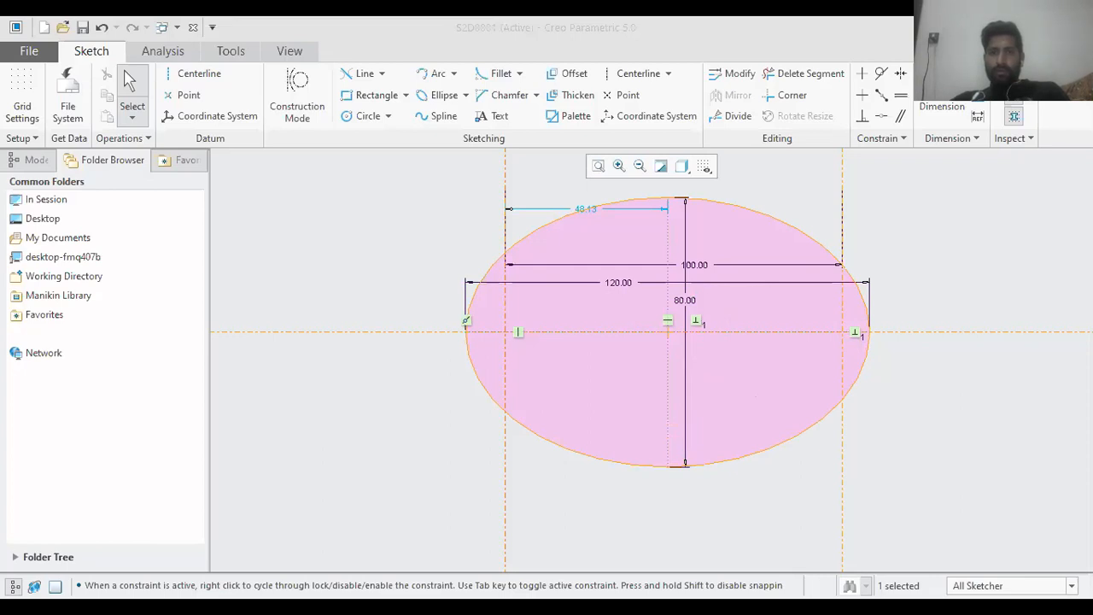
Step: Sketch two equal circles about 9 in diameter where the vertical centerlines cross the horizontal centerline
click(367, 115)
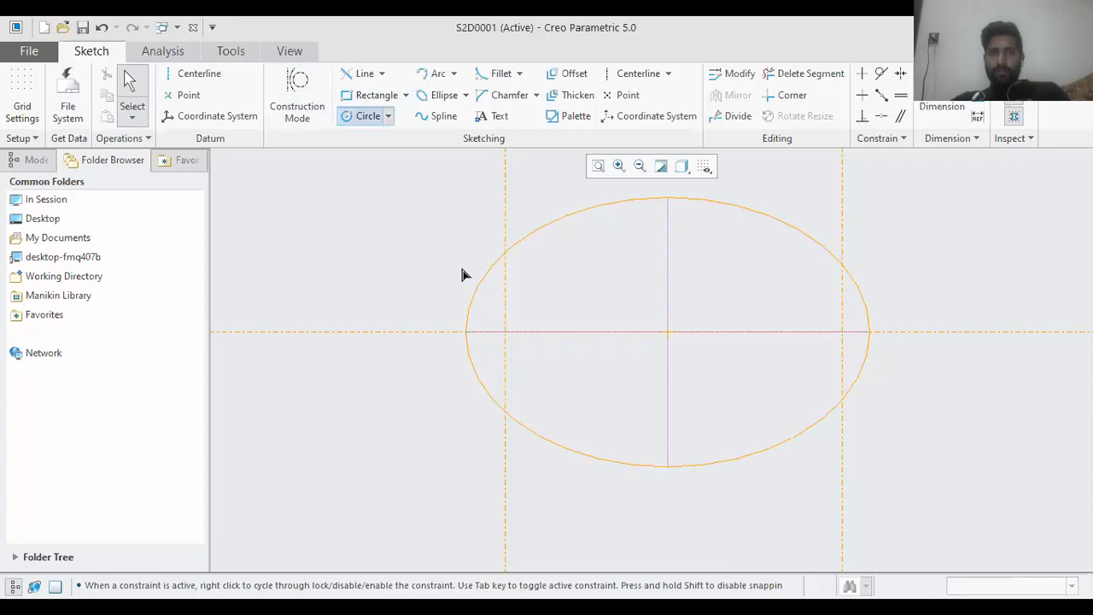
click(505, 331)
click(520, 345)
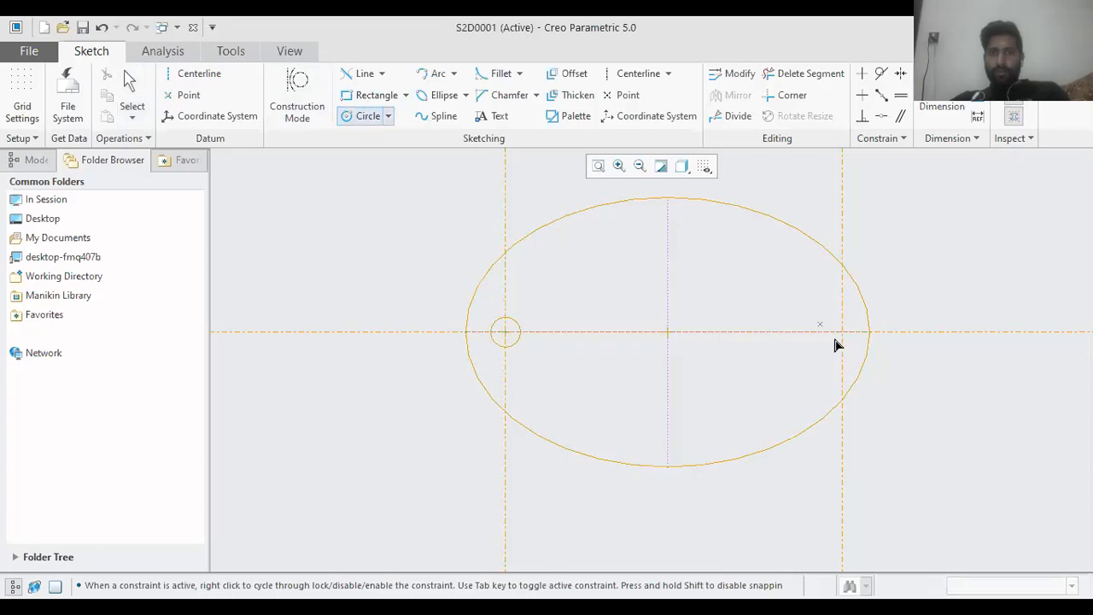
click(842, 337)
click(848, 351)
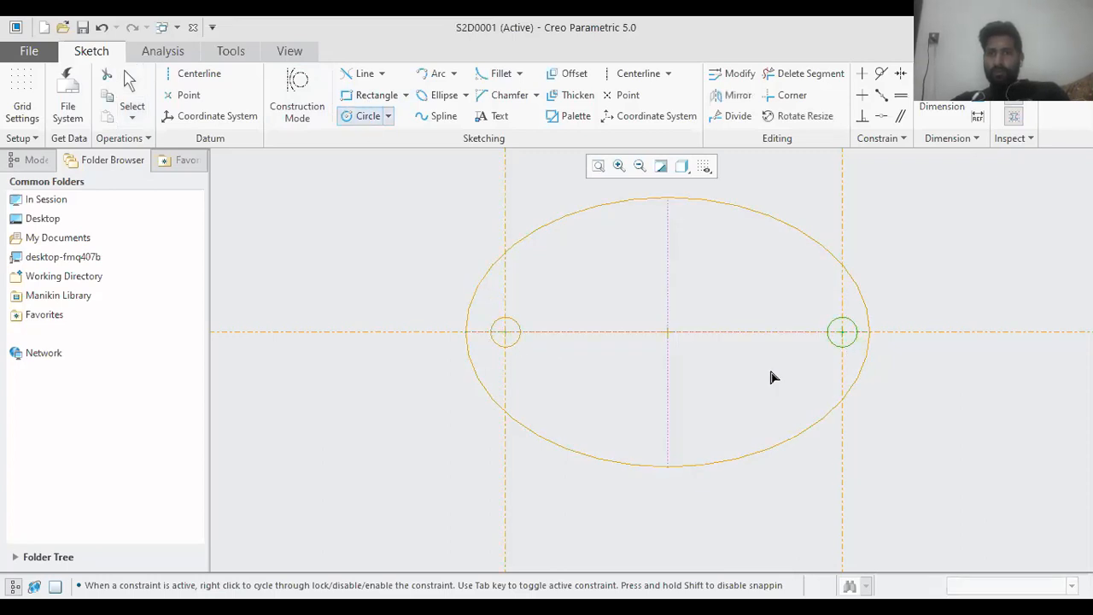
middle_click(573, 385)
Step: Check reference drawing 5.JPG and dimension the distance from the left hole's centre to the ellipse's left end as 10
scroll(474, 344, up, 3)
scroll(472, 340, up, 2)
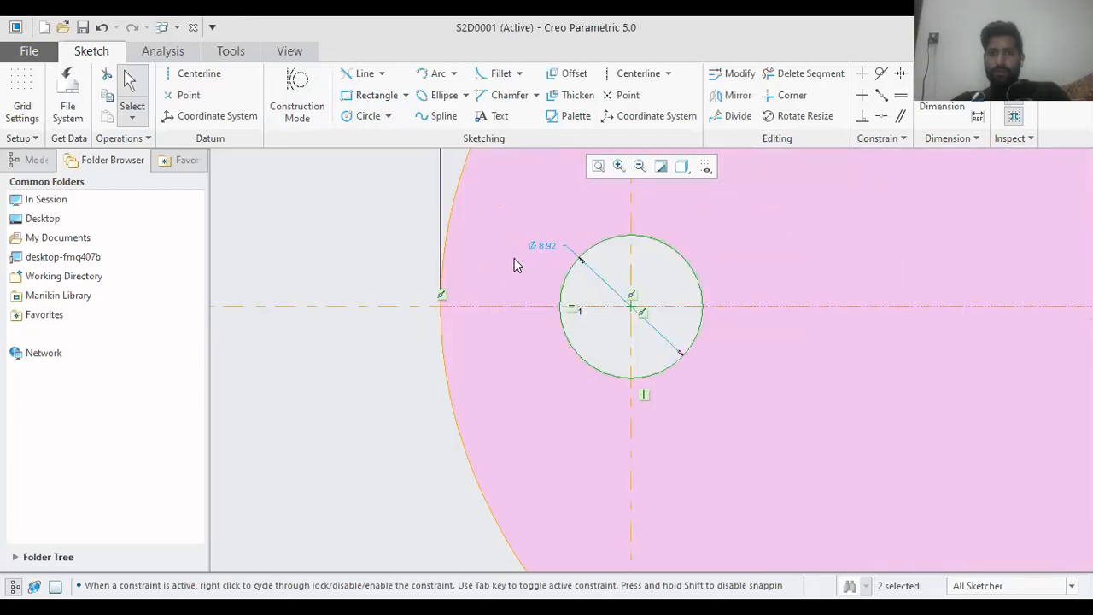
scroll(536, 263, down, 4)
scroll(531, 253, up, 4)
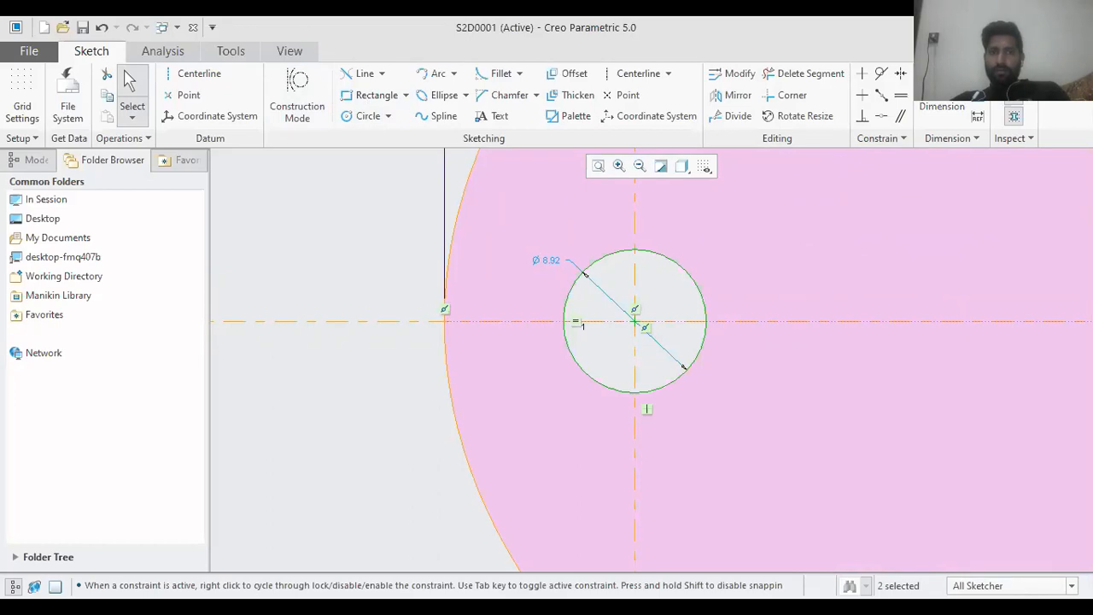
key(alt+Tab)
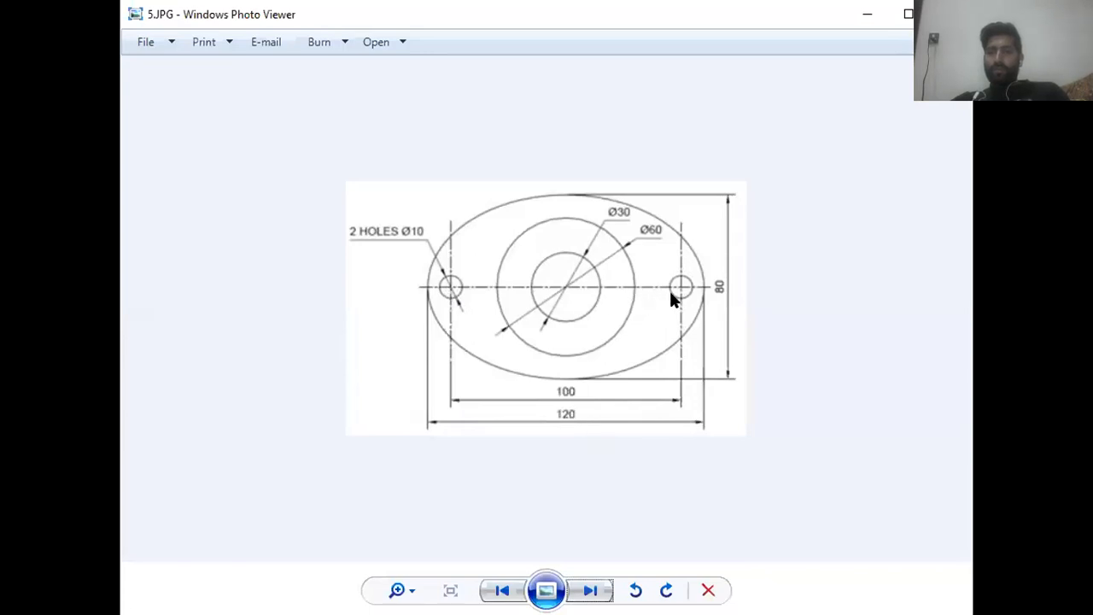
click(868, 17)
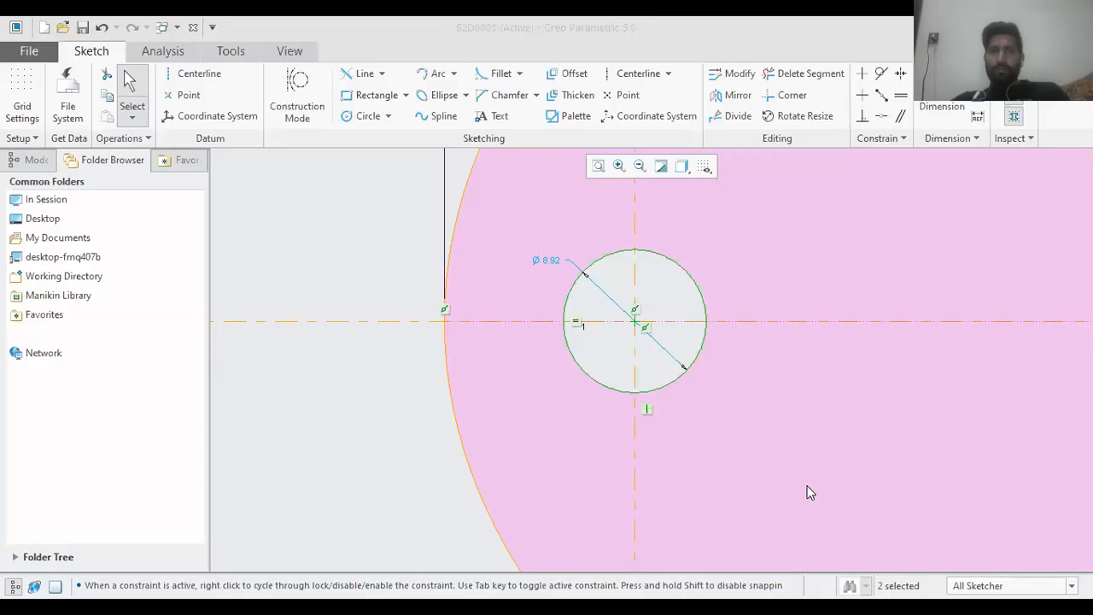
click(941, 90)
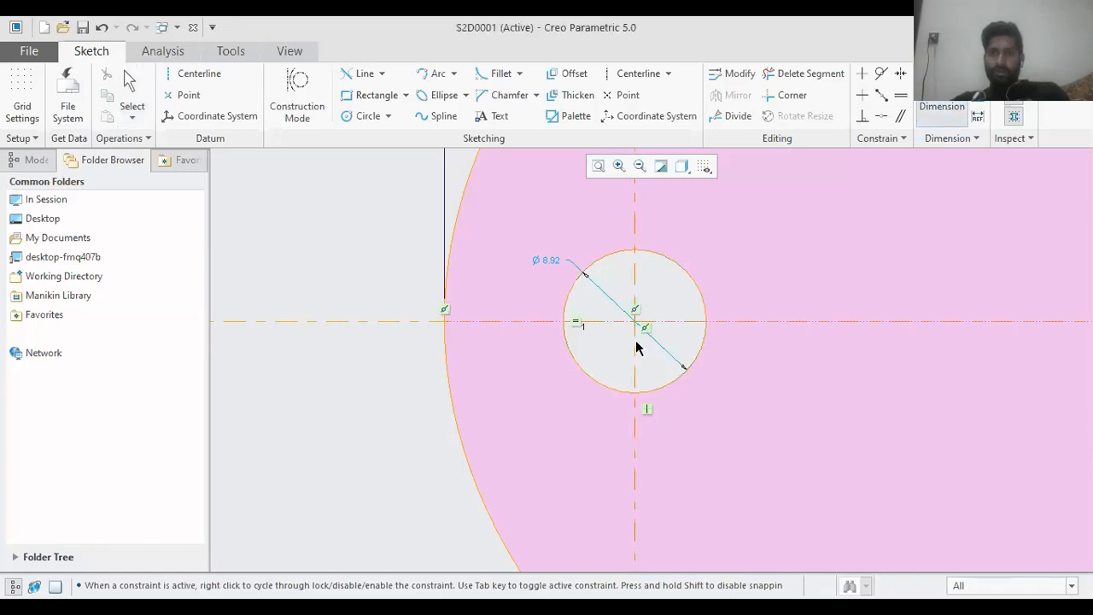
click(635, 321)
click(446, 324)
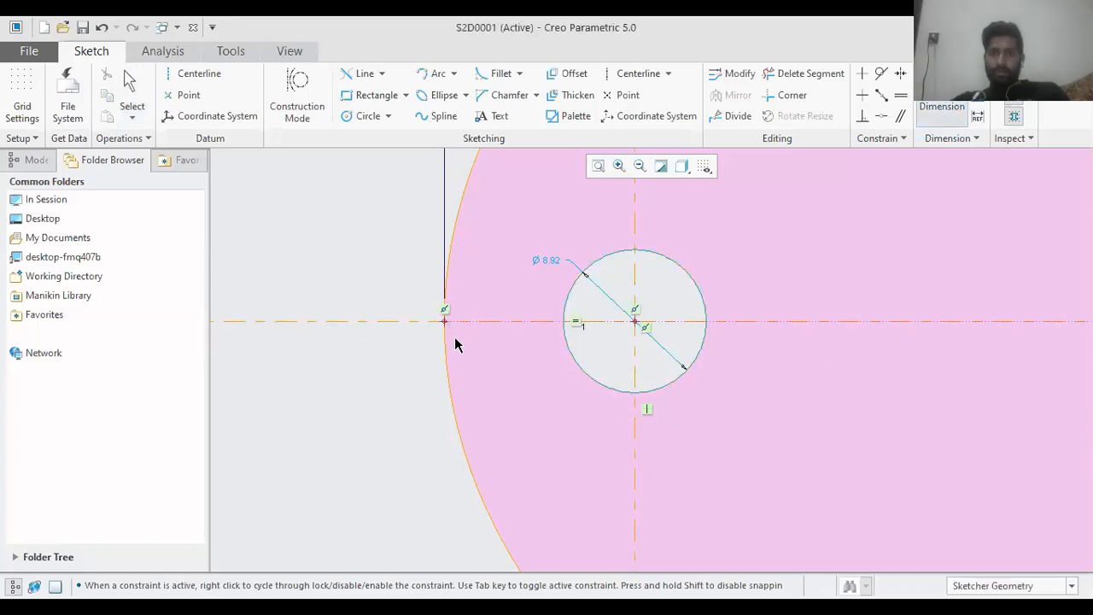
middle_click(513, 378)
text(10)
key(Return)
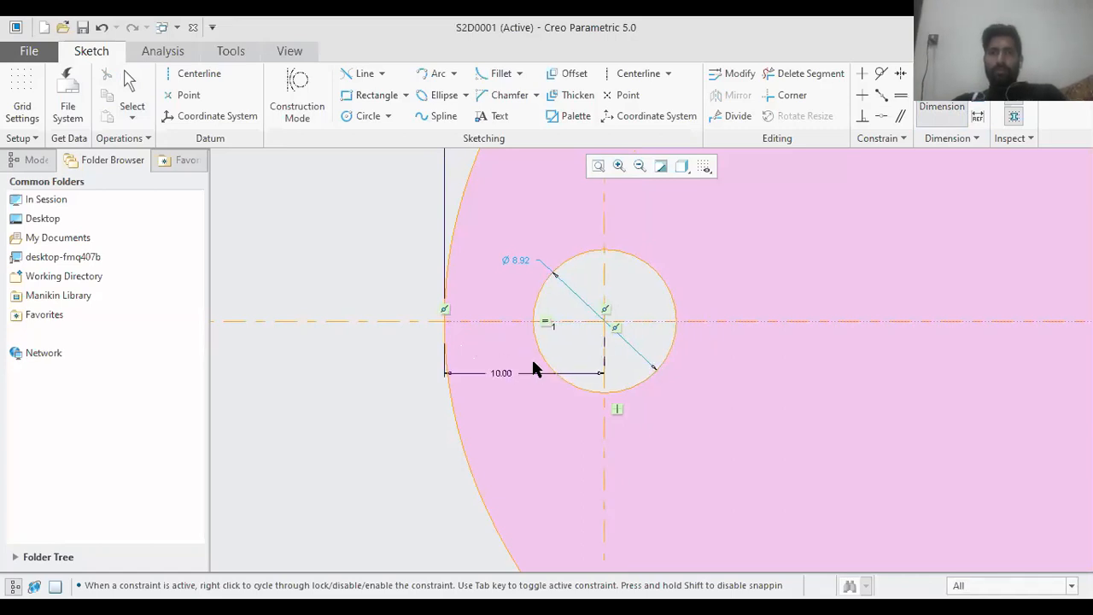
Step: Try to dimension the distance from the right hole's centre to the ellipse's right end
scroll(875, 338, up, 3)
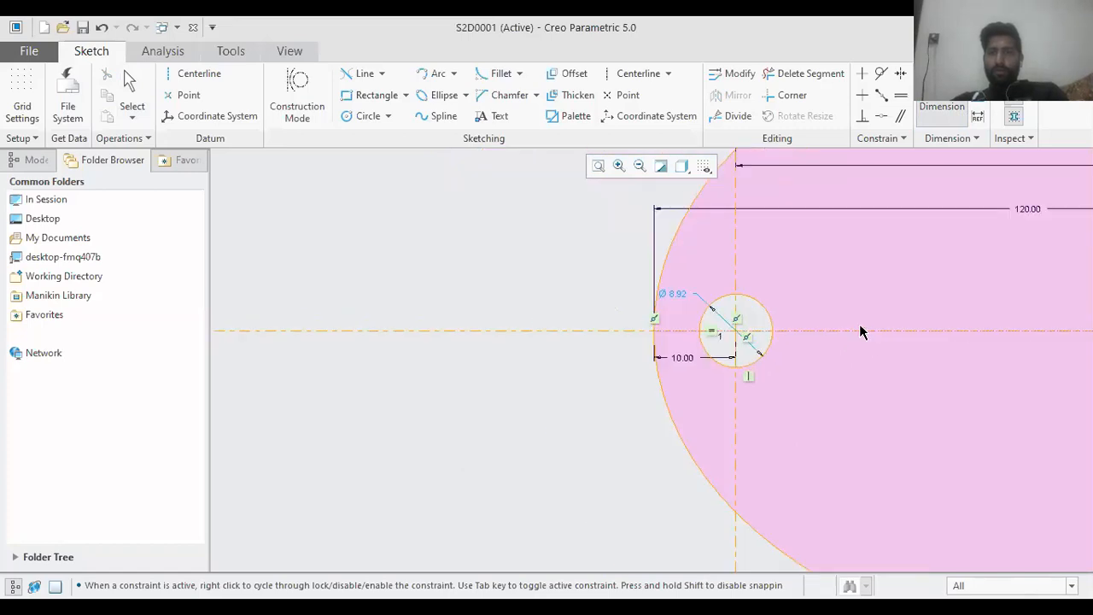
scroll(861, 331, up, 2)
mouse_move(926, 374)
middle_down()
mouse_move(520, 350)
mouse_move(498, 375)
middle_up()
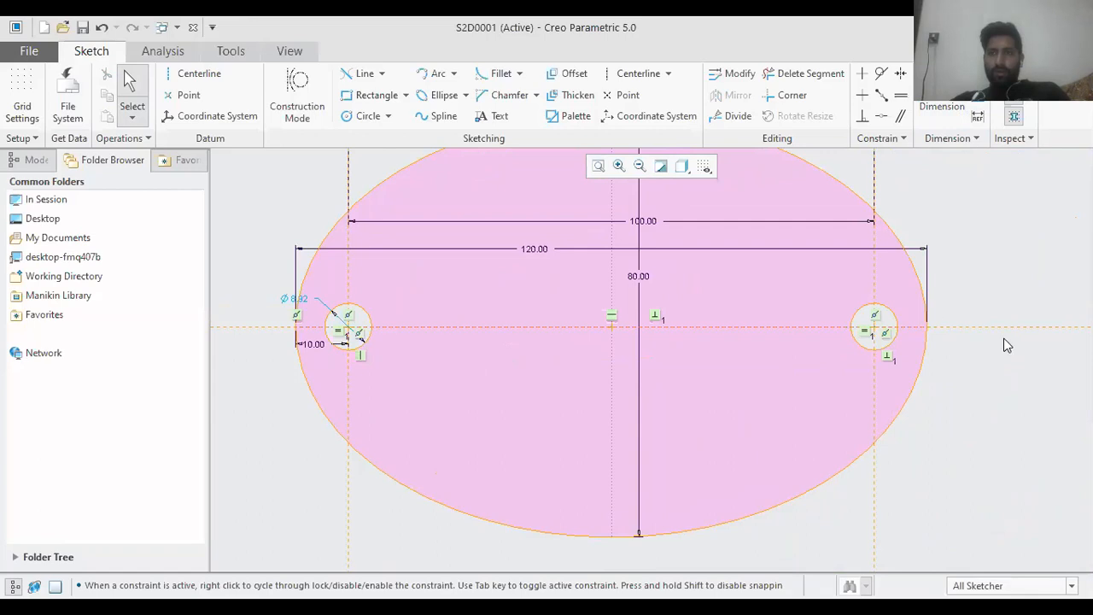
click(941, 109)
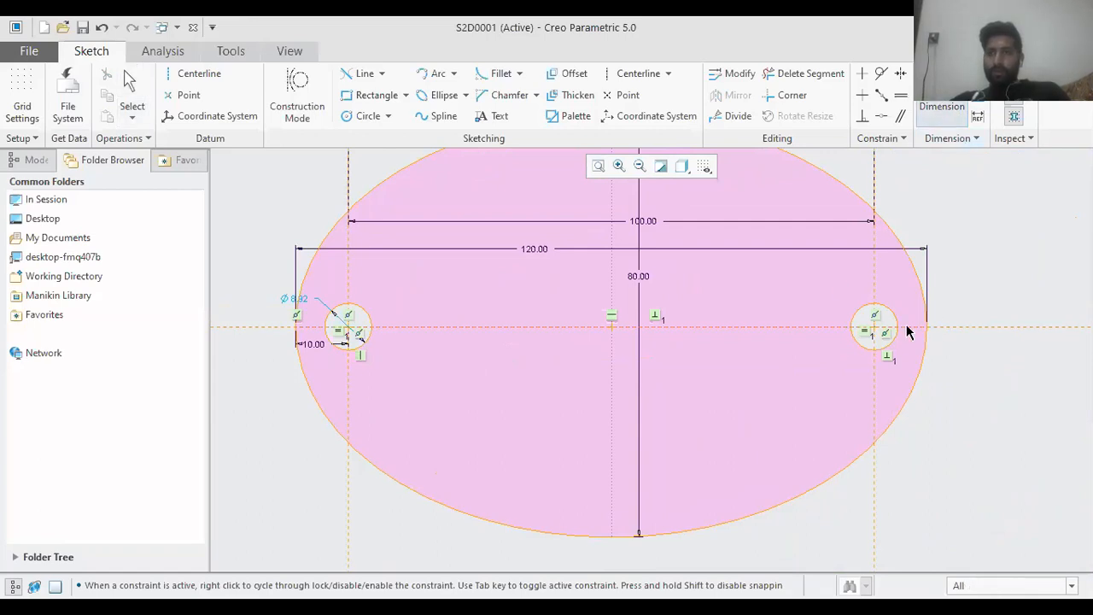
click(873, 327)
click(927, 328)
middle_click(904, 347)
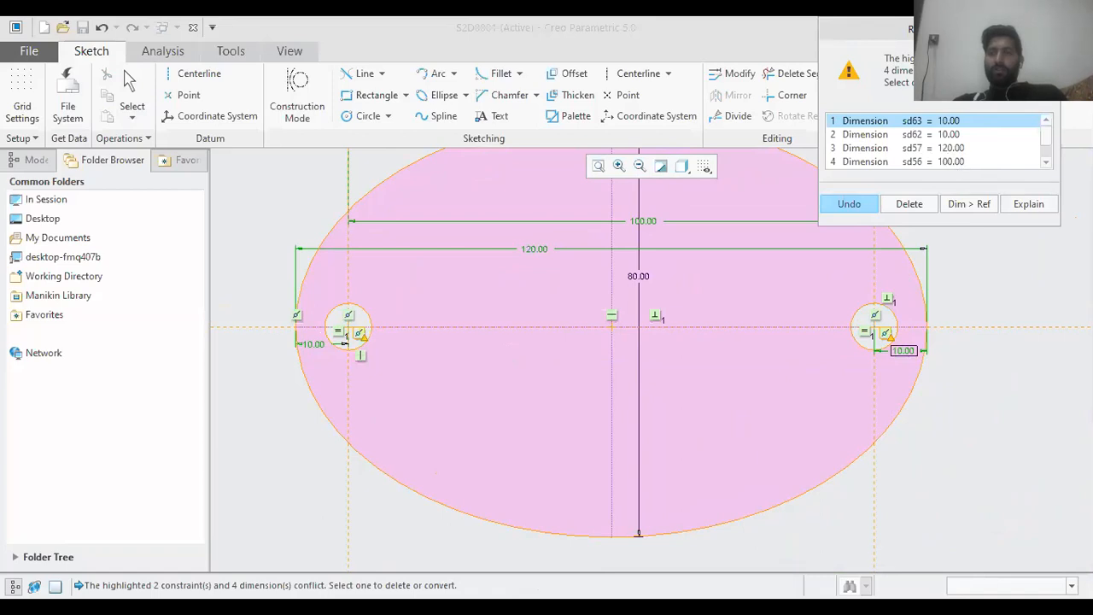
key(Return)
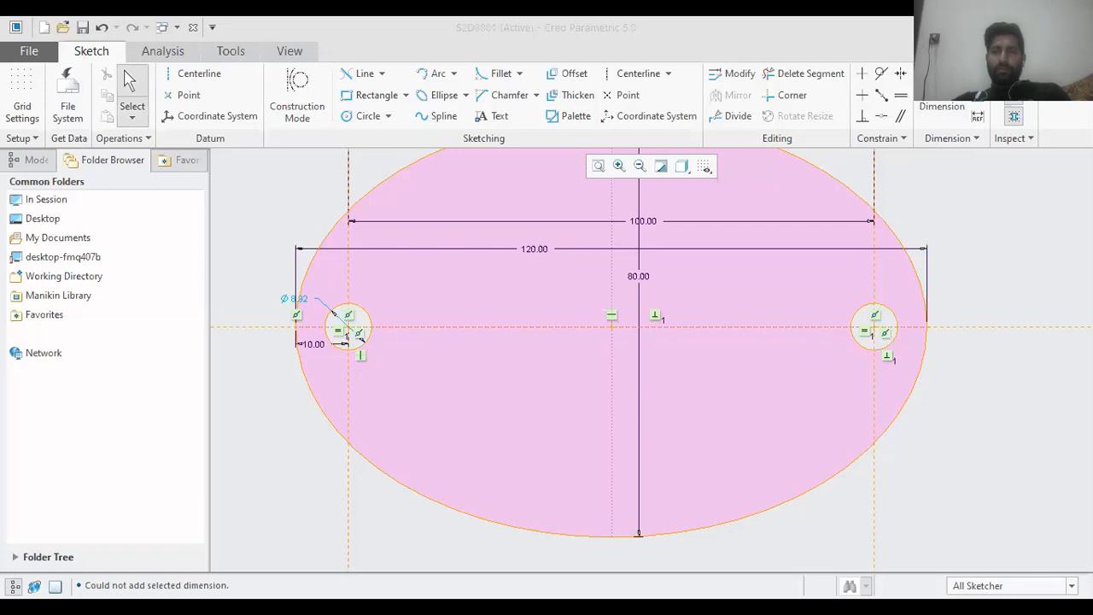
click(581, 333)
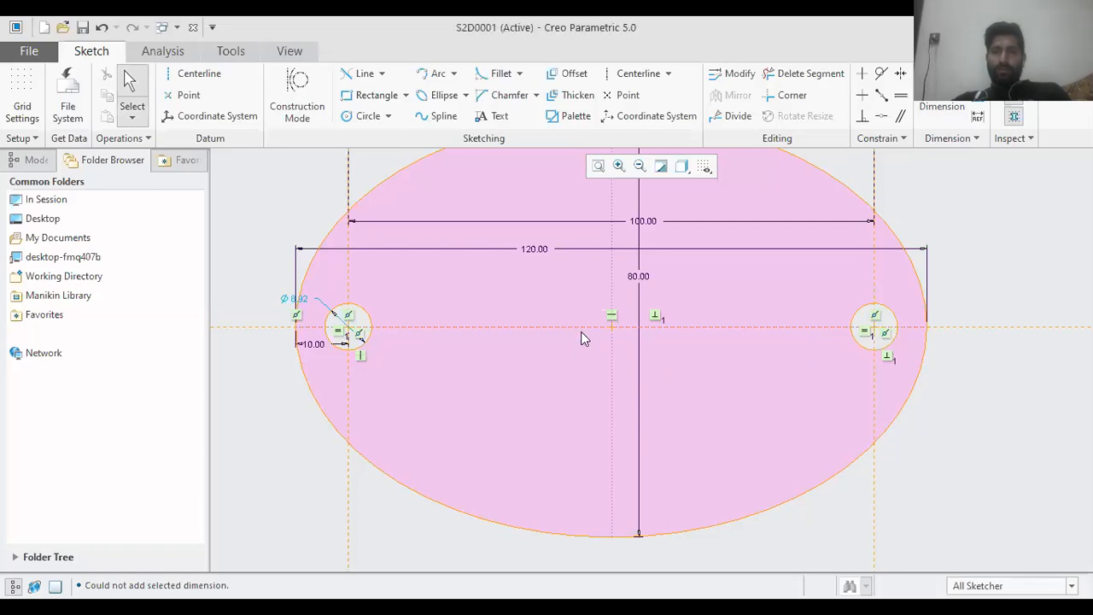
Step: Sketch two concentric circles at the ellipse's centre, about 22 and 44 in diameter
click(370, 114)
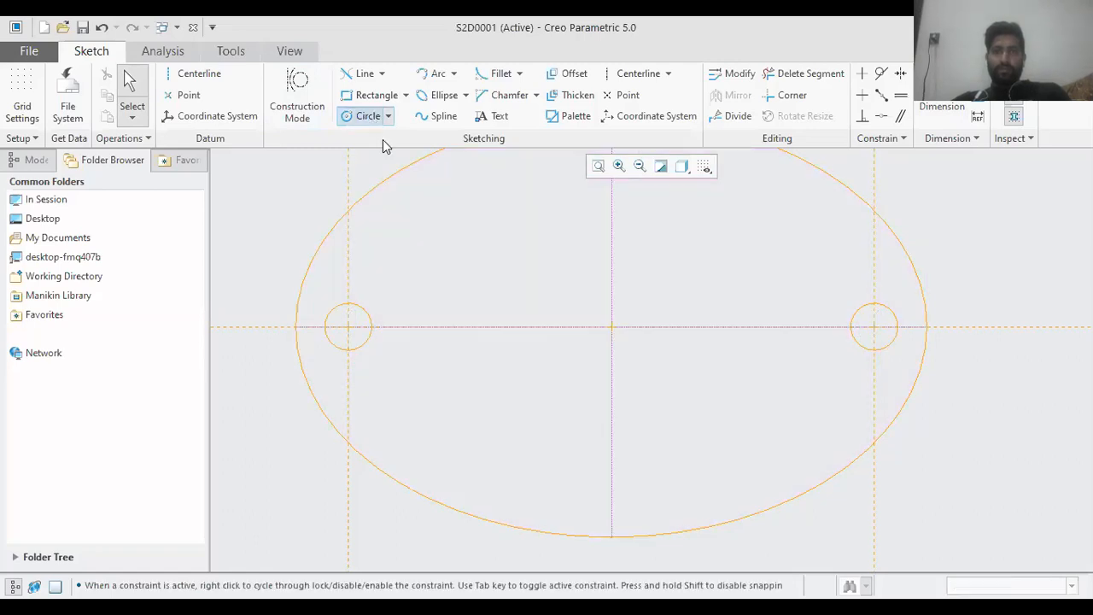
click(611, 326)
click(642, 382)
click(611, 326)
click(685, 421)
middle_click(683, 420)
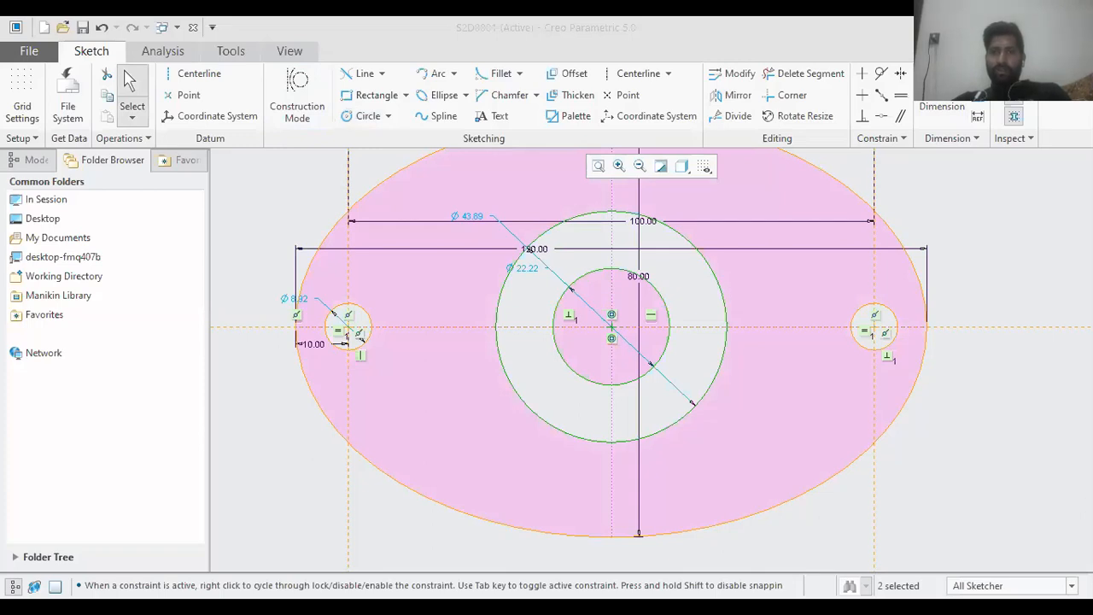
Step: Set the inner centre circle's diameter to 30 and the outer one's to 60
double_click(525, 268)
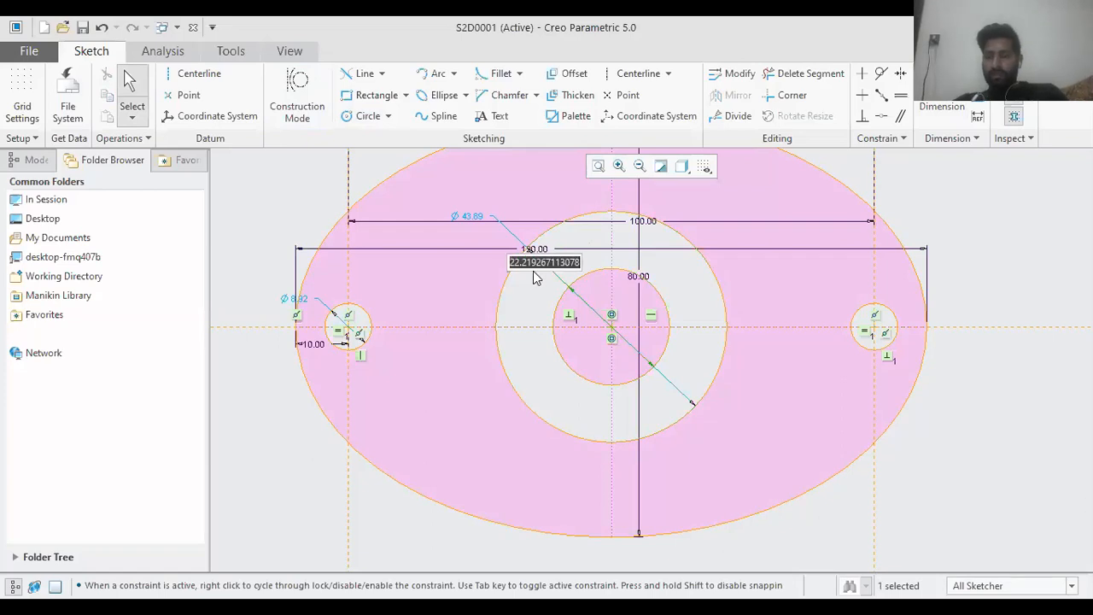
text(30)
key(Return)
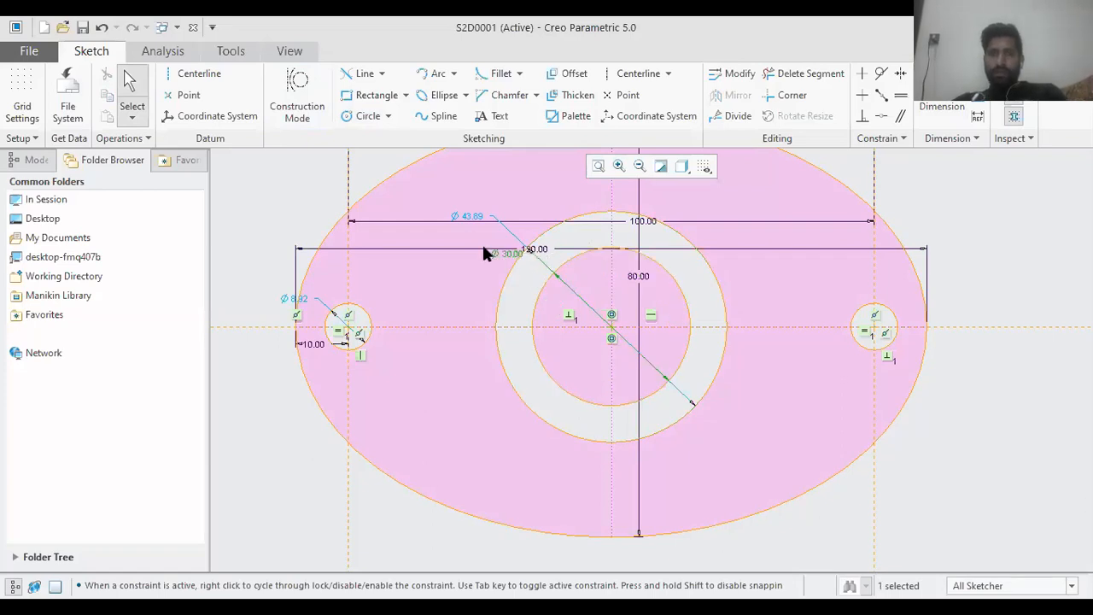
double_click(472, 212)
text(60)
key(Return)
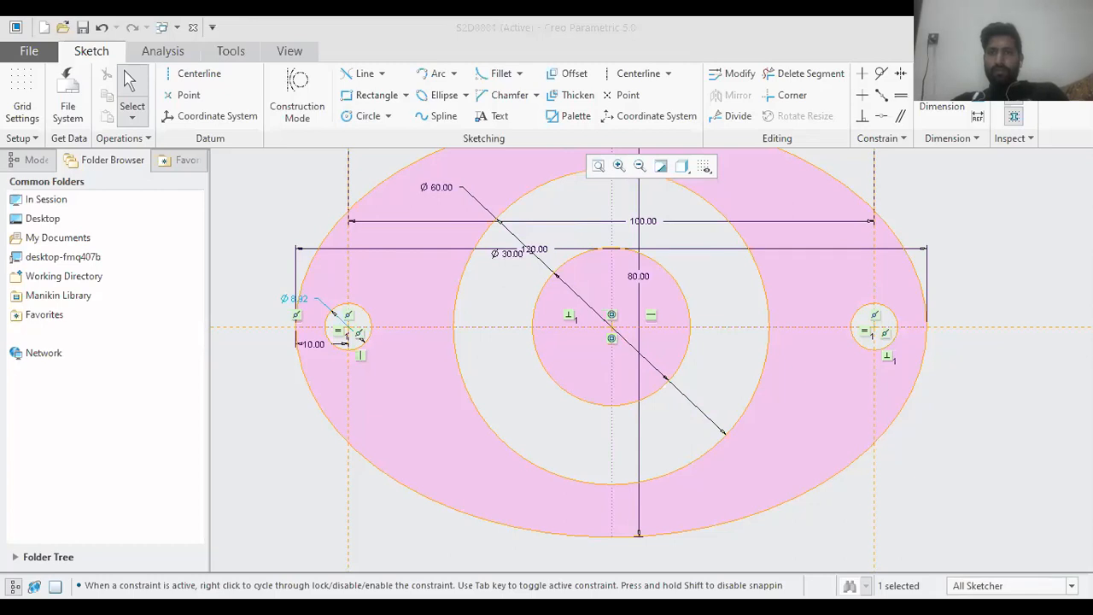
Step: Set the diameter of the two equal holes to 10 and compare the sketch with reference drawing 5.JPG
click(691, 376)
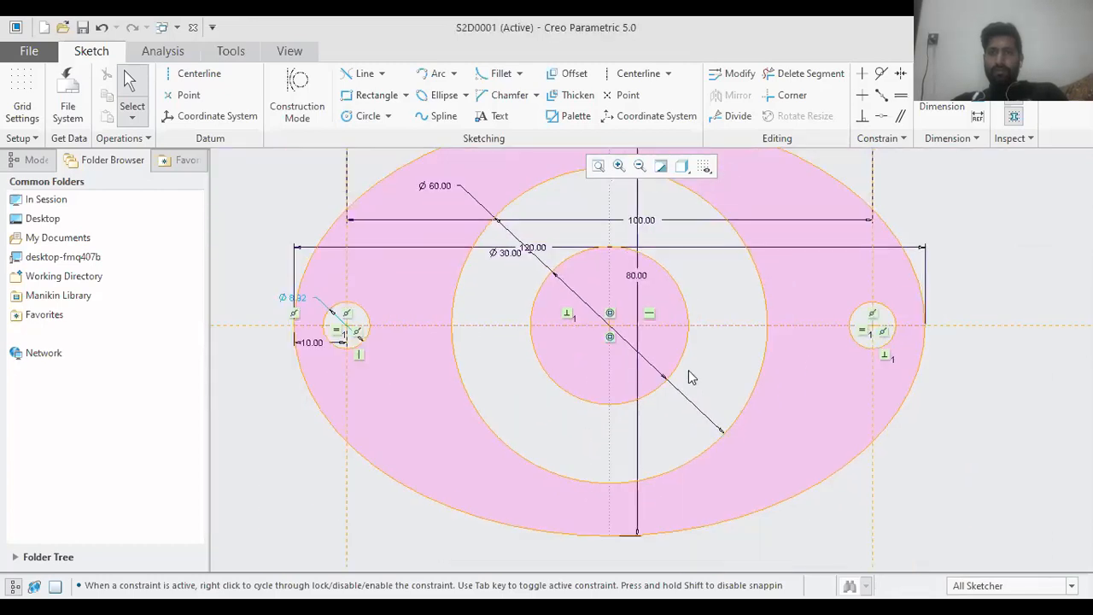
scroll(688, 375, down, 1)
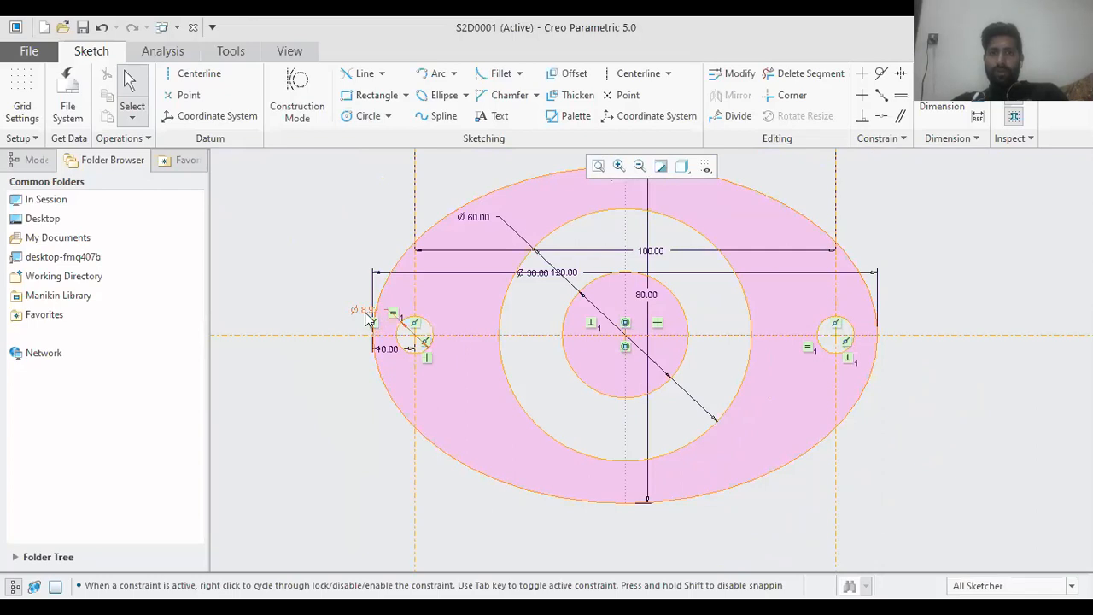
double_click(367, 313)
text(10)
key(Return)
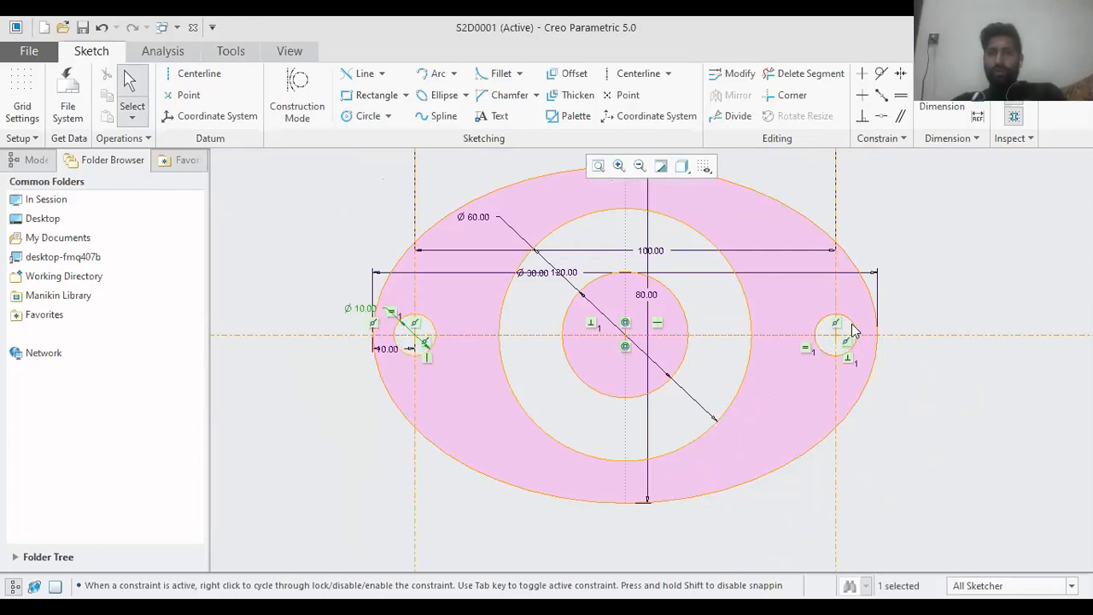
scroll(794, 301, down, 1)
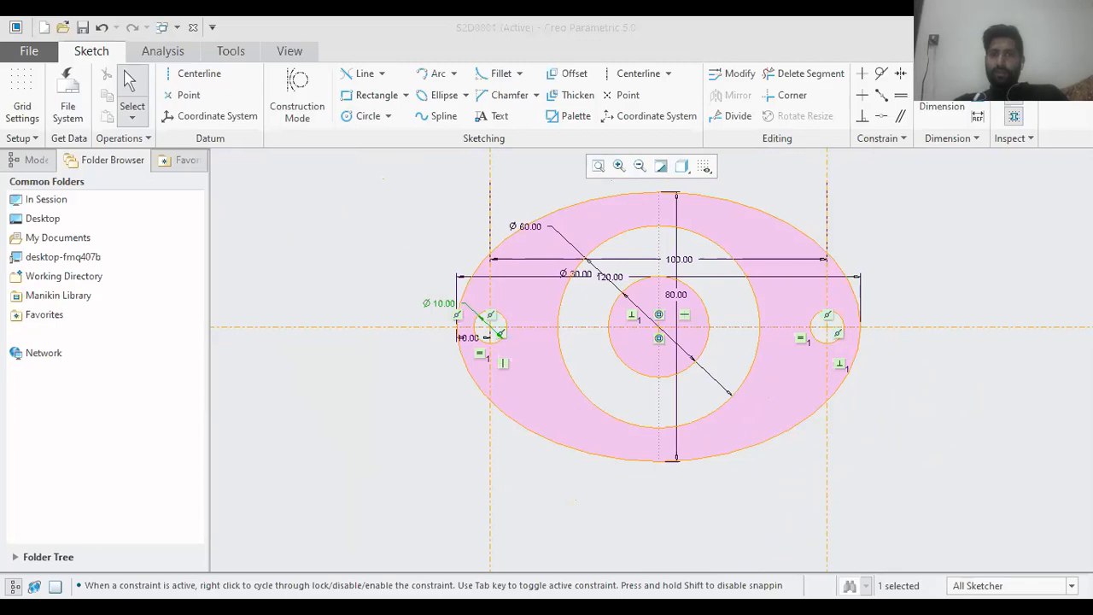
key(alt+Tab)
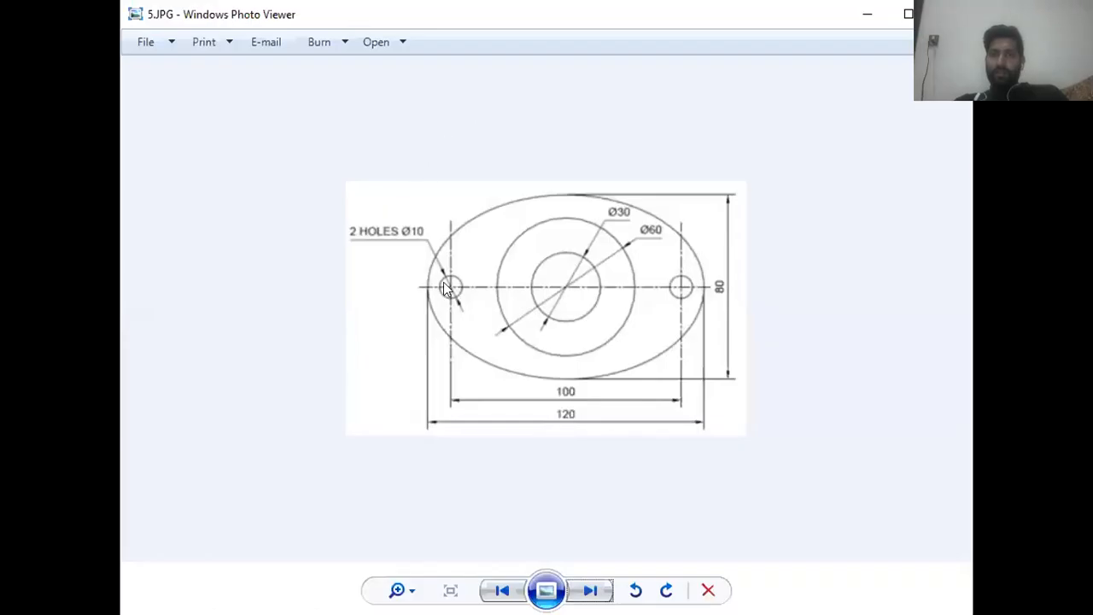